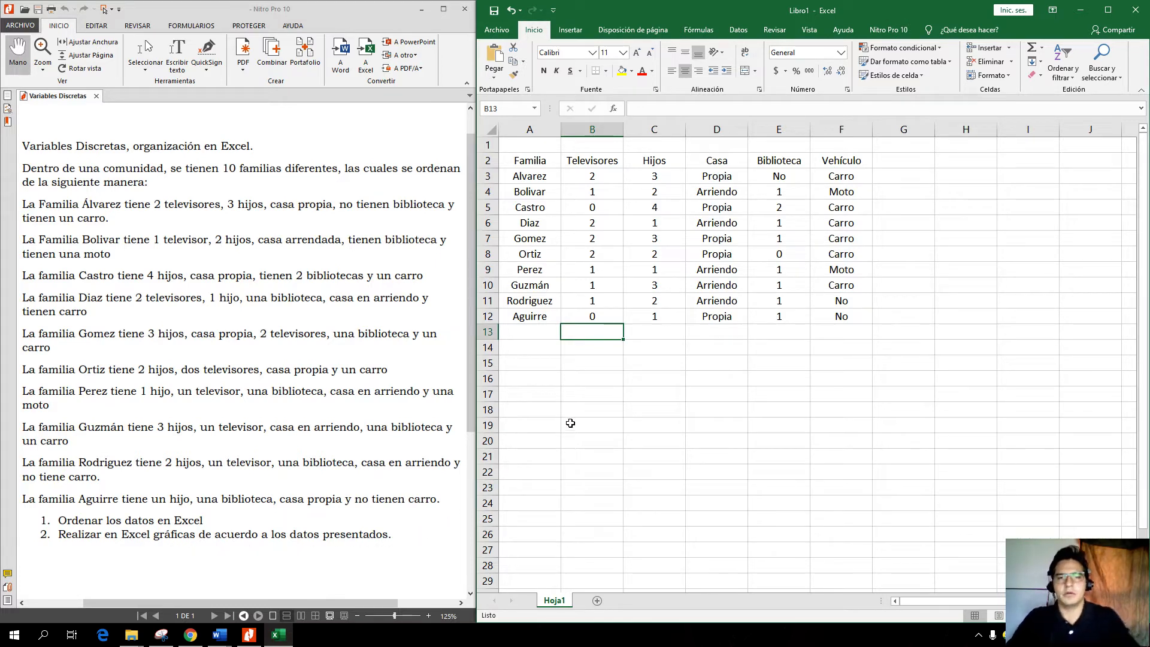
# Step: Sort the family table from A to Z by the Familia names in A3:A12, expanding the selection to the adjacent columns
pyautogui.click(579, 425)
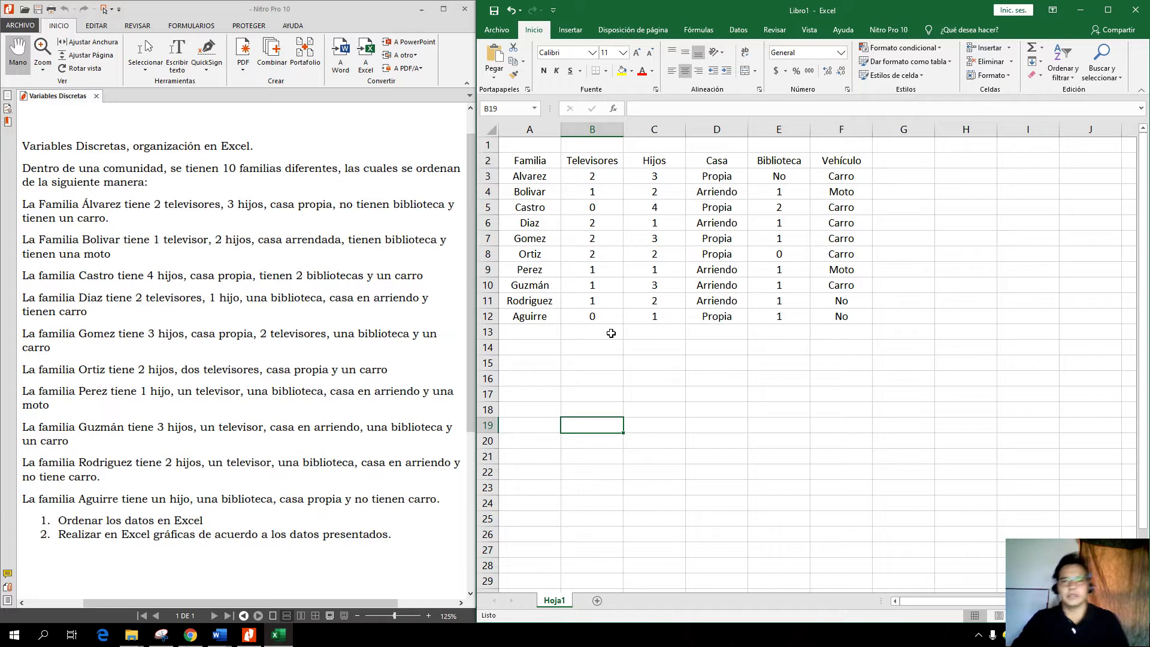
pyautogui.click(530, 178)
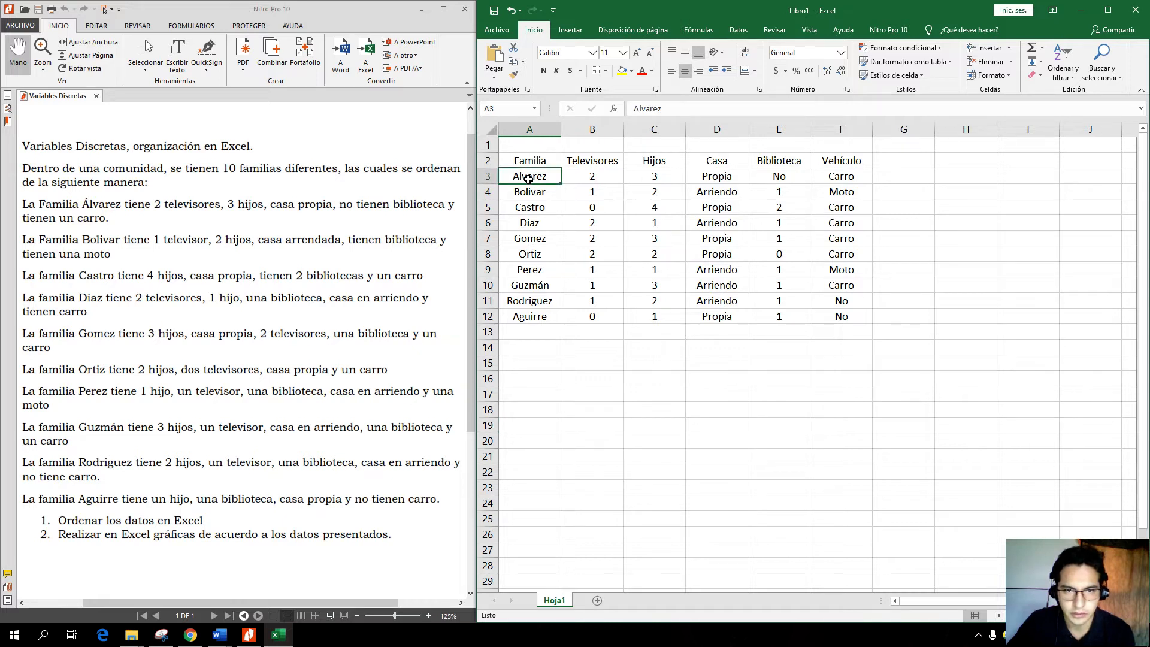
pyautogui.moveTo(528, 179); pyautogui.dragTo(534, 318)
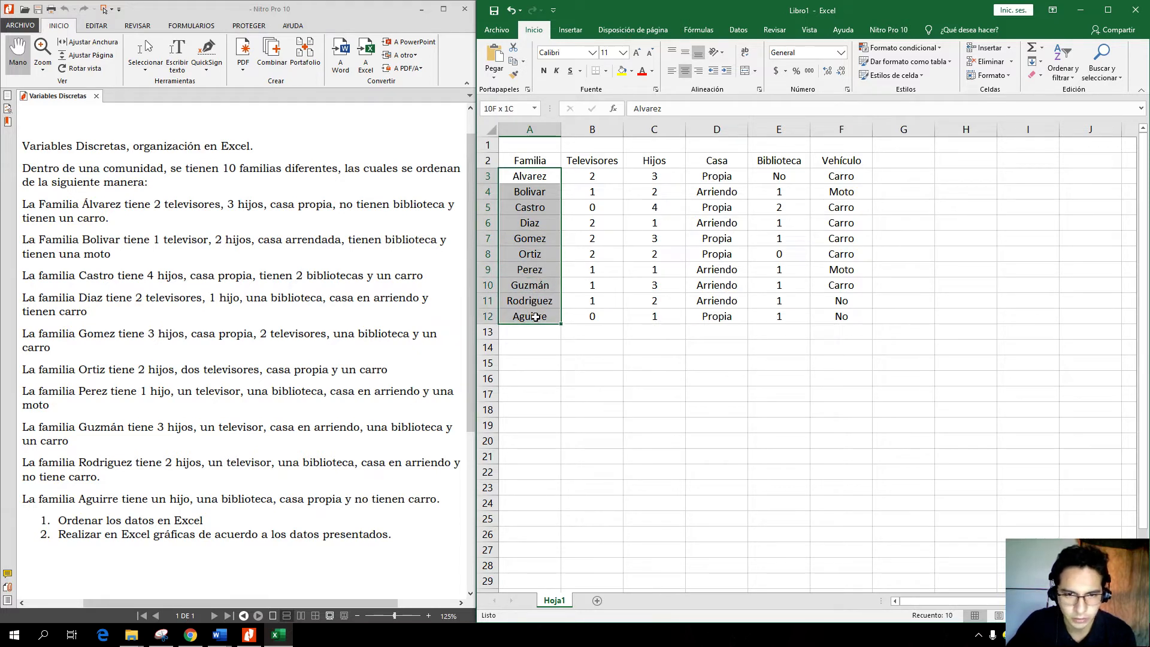
pyautogui.moveTo(535, 317); pyautogui.dragTo(536, 317)
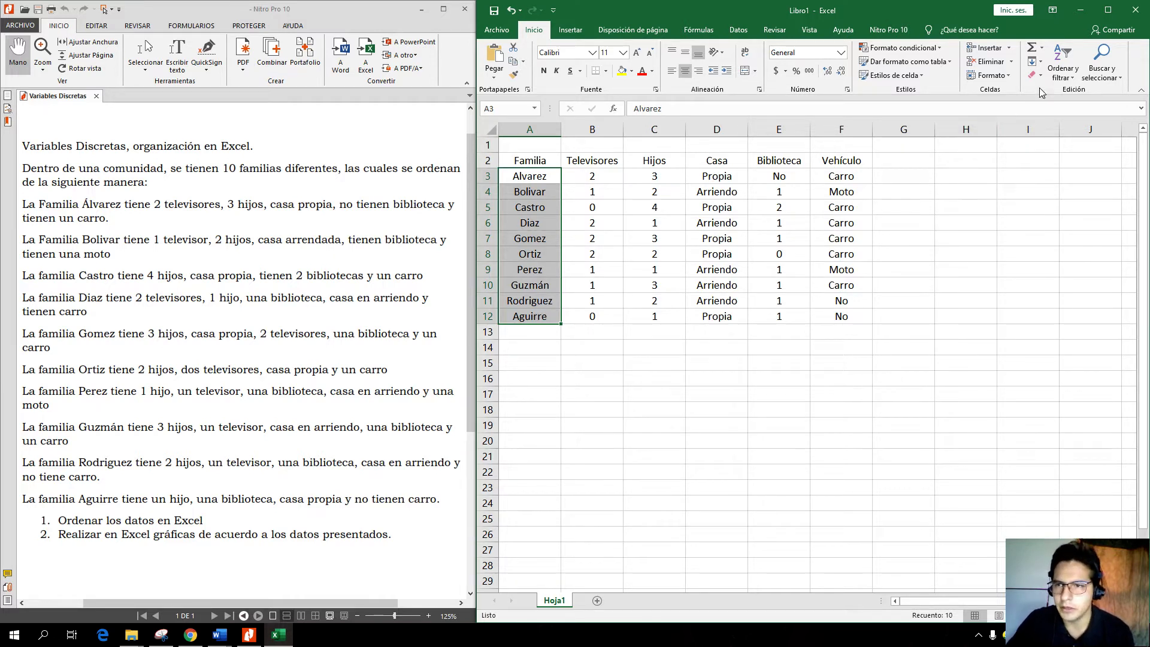
pyautogui.click(1070, 64)
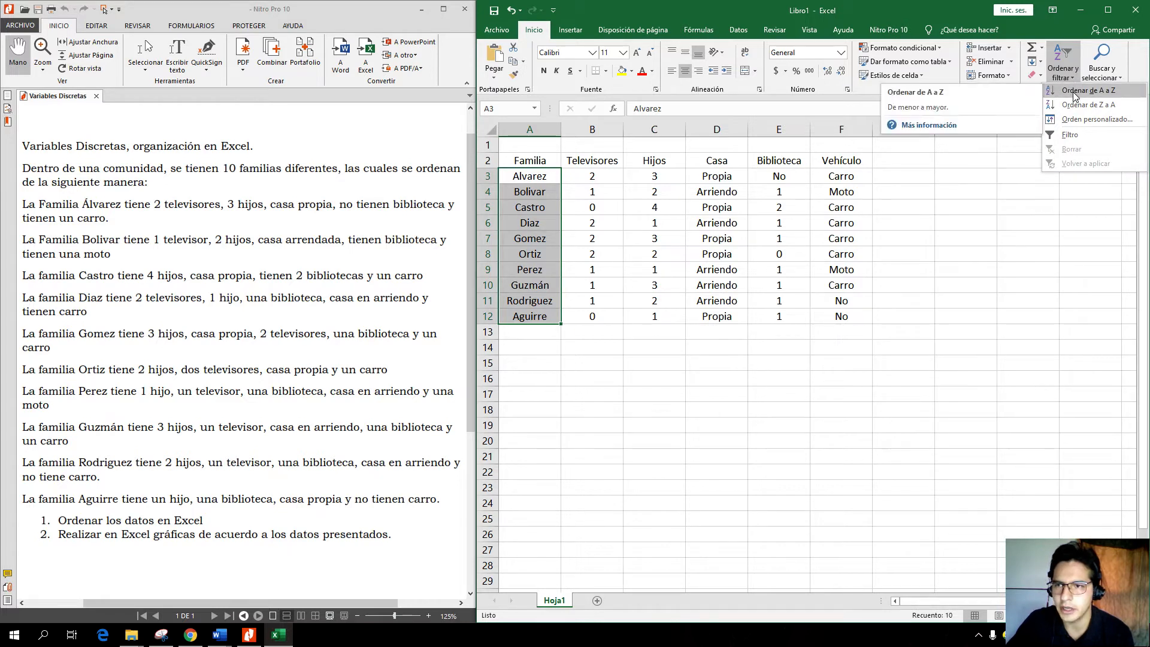
pyautogui.click(1074, 91)
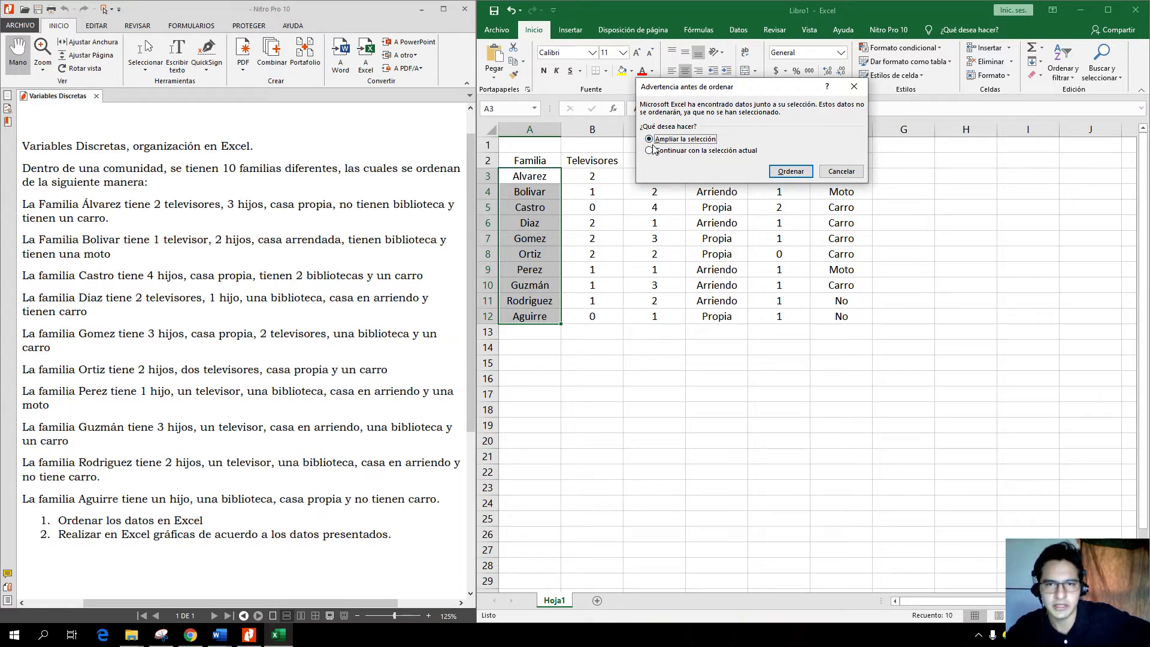
pyautogui.click(787, 173)
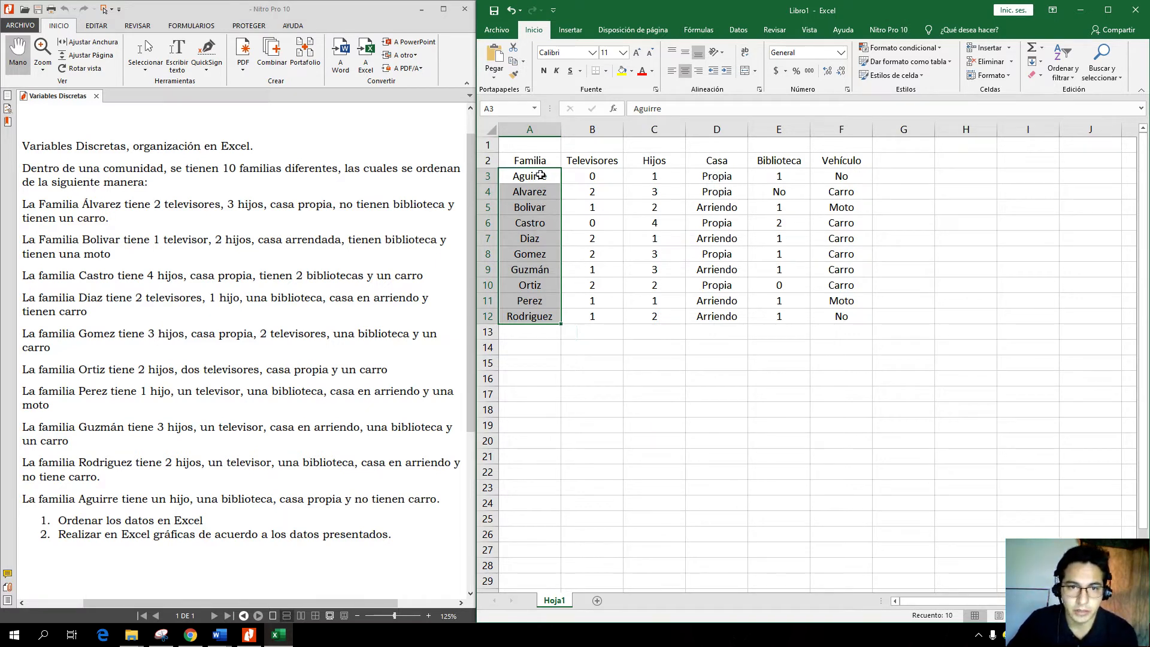
pyautogui.click(540, 408)
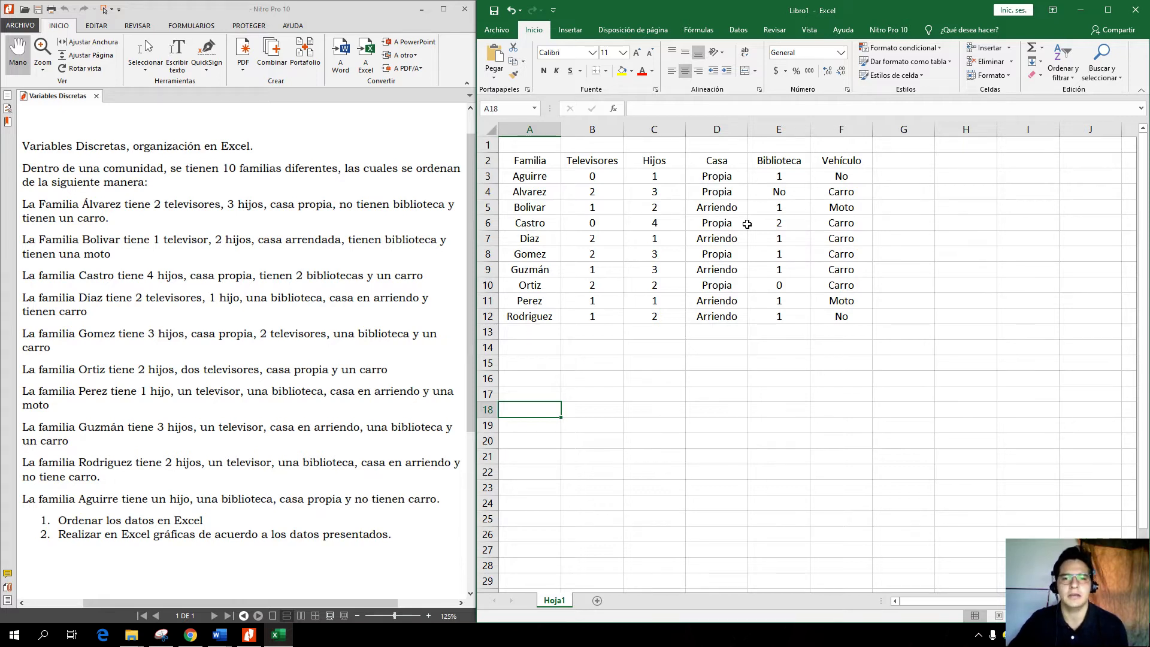
# Step: Replace the text entry in the Biblioteca column, cell E4, with the number 0
pyautogui.click(780, 194)
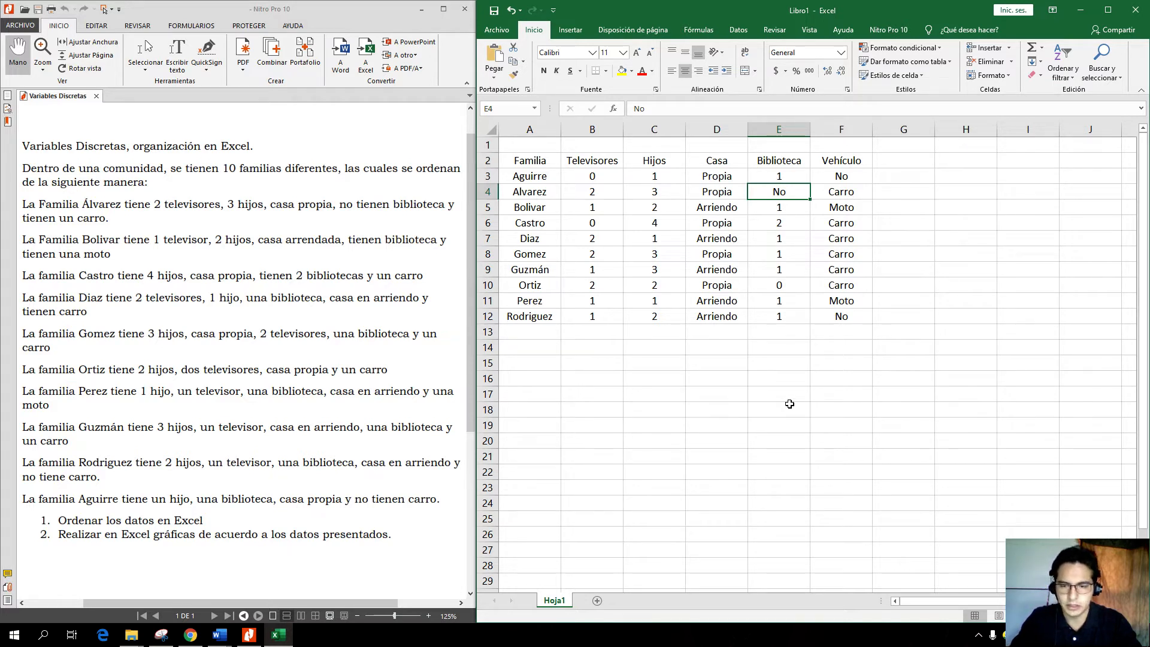
pyautogui.write('0')
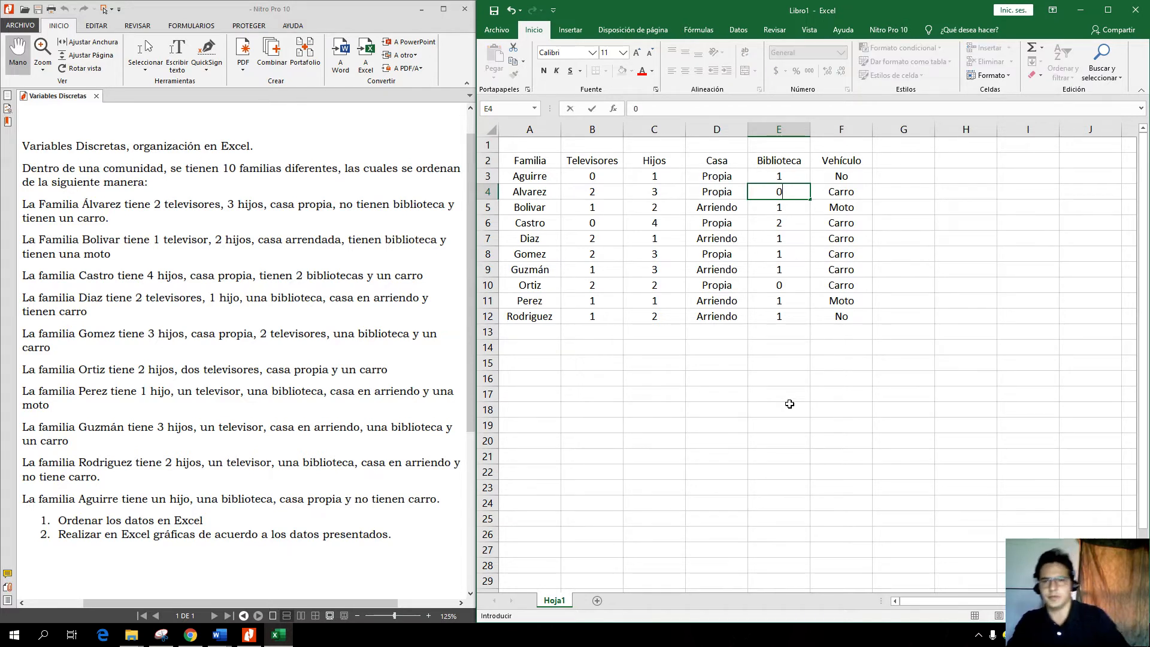
pyautogui.press('Return')
pyautogui.press('Down')
pyautogui.press('Down')
pyautogui.press('Down')
pyautogui.press('Down')
pyautogui.press('Down')
pyautogui.press('Down')
pyautogui.press('Down')
pyautogui.press('Down')
pyautogui.press('Down')
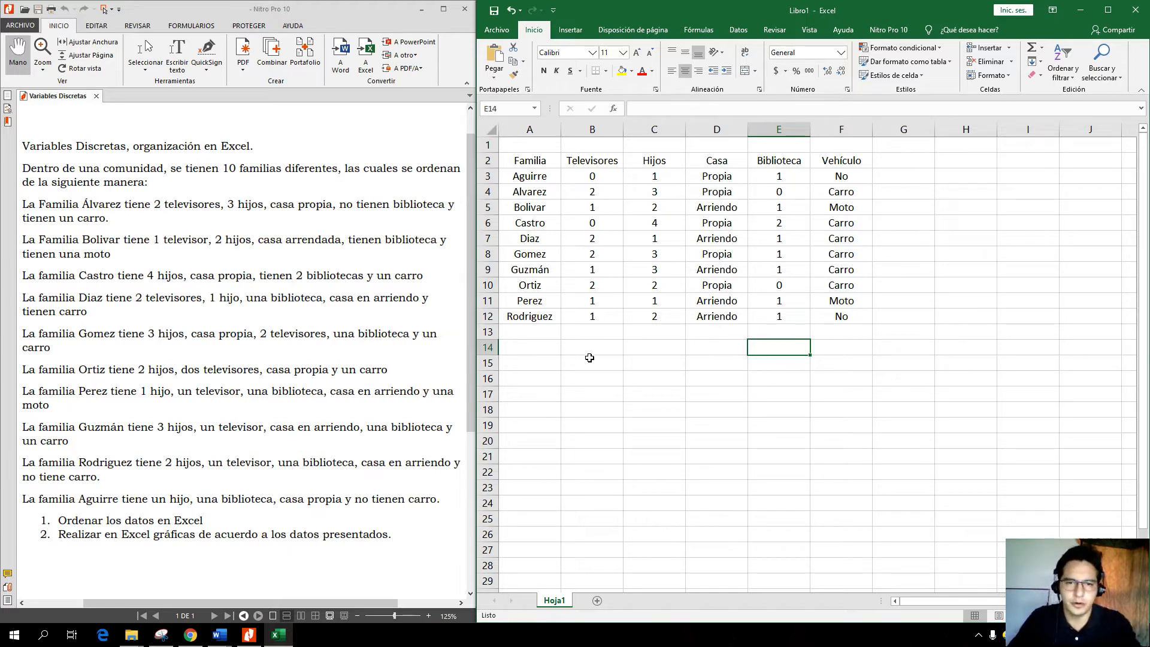
# Step: Enter the heading "No. de hijos" in cell A15 below the family table
pyautogui.click(546, 366)
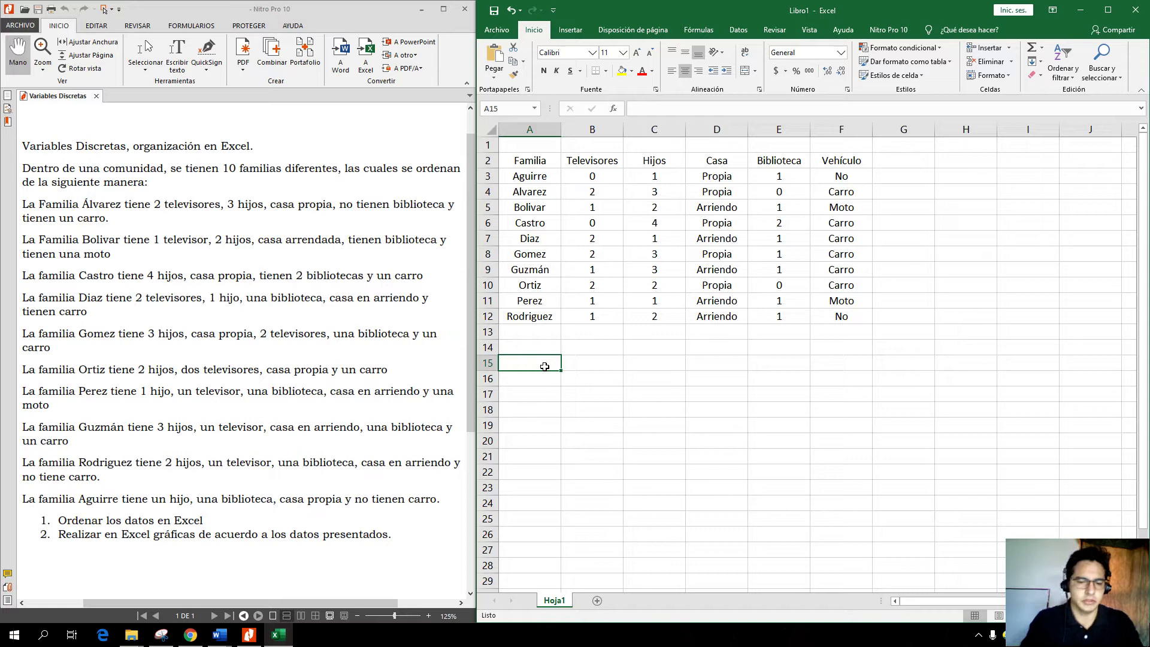
pyautogui.write('N')
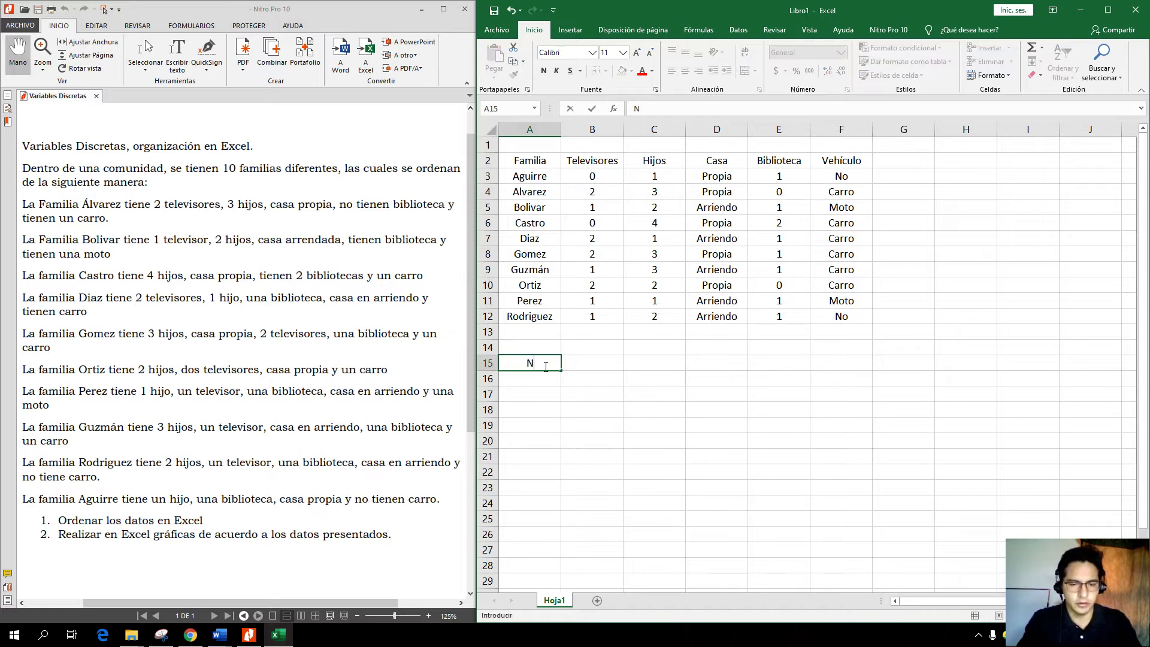
pyautogui.write('o. ')
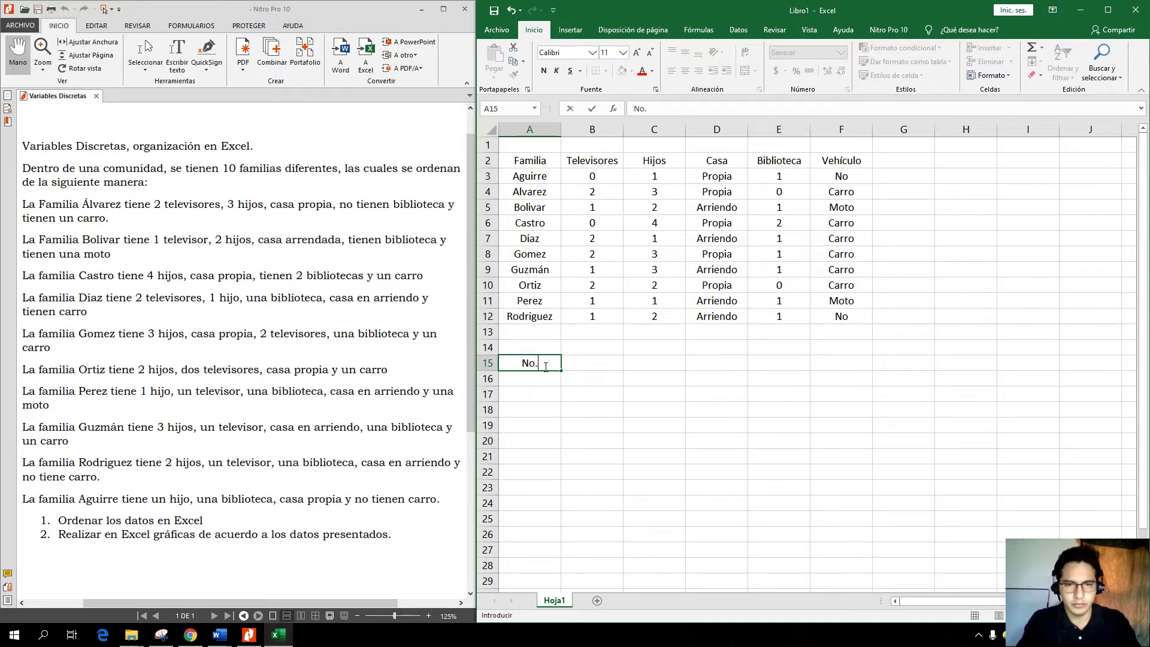
pyautogui.write('de h')
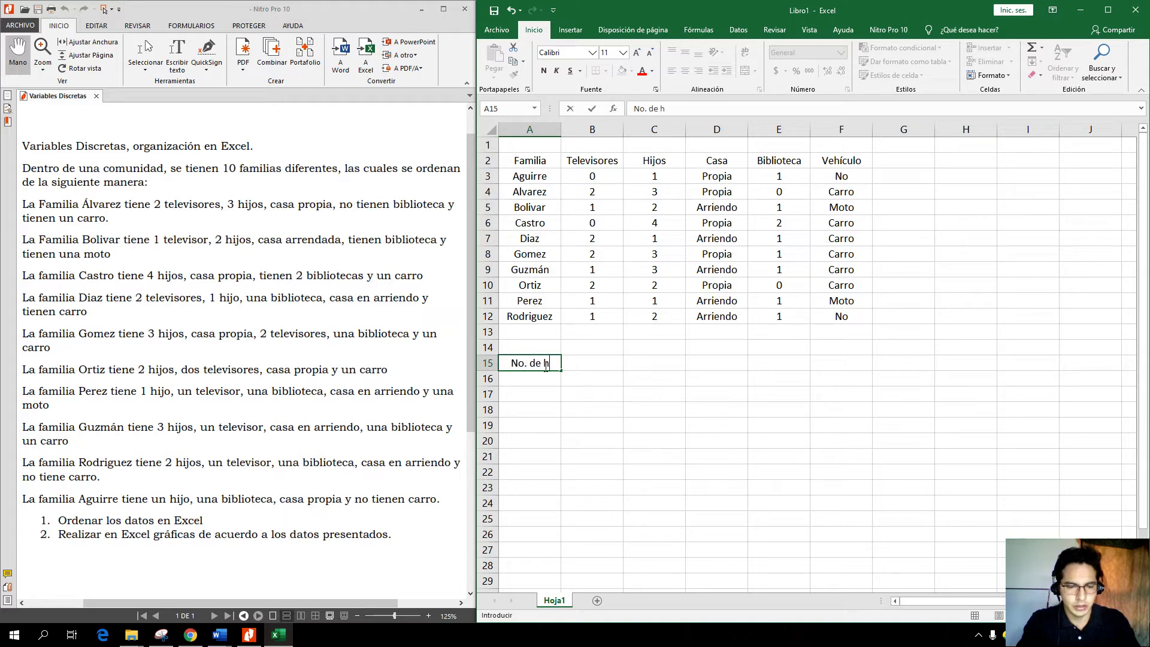
pyautogui.write('ijos')
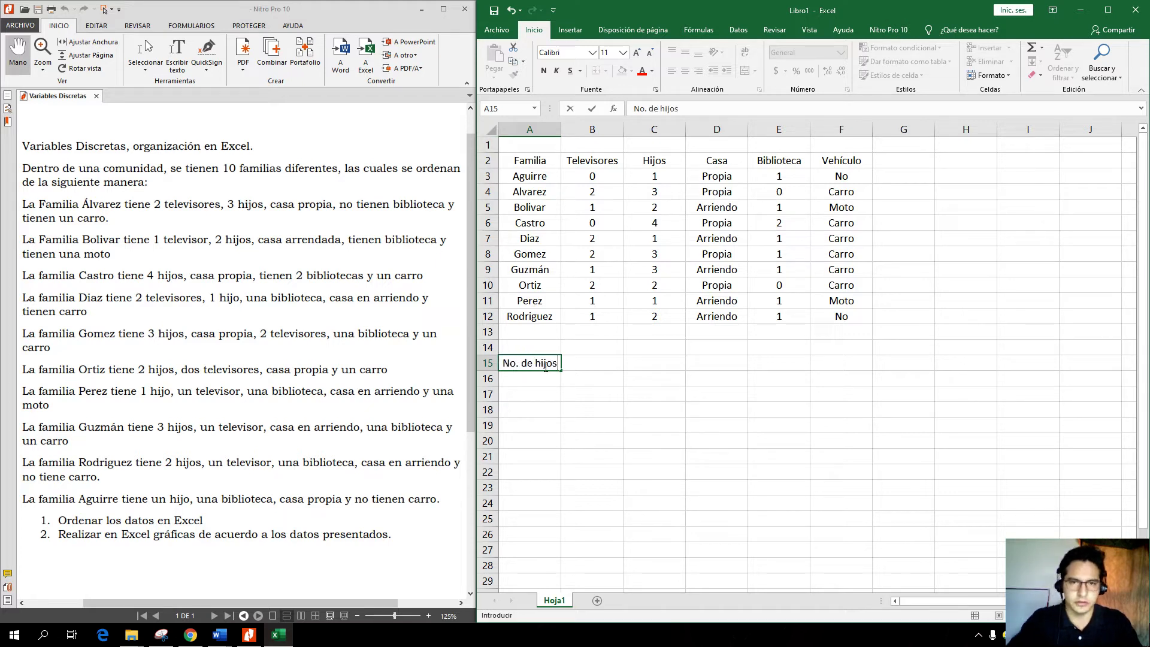
pyautogui.press('Return')
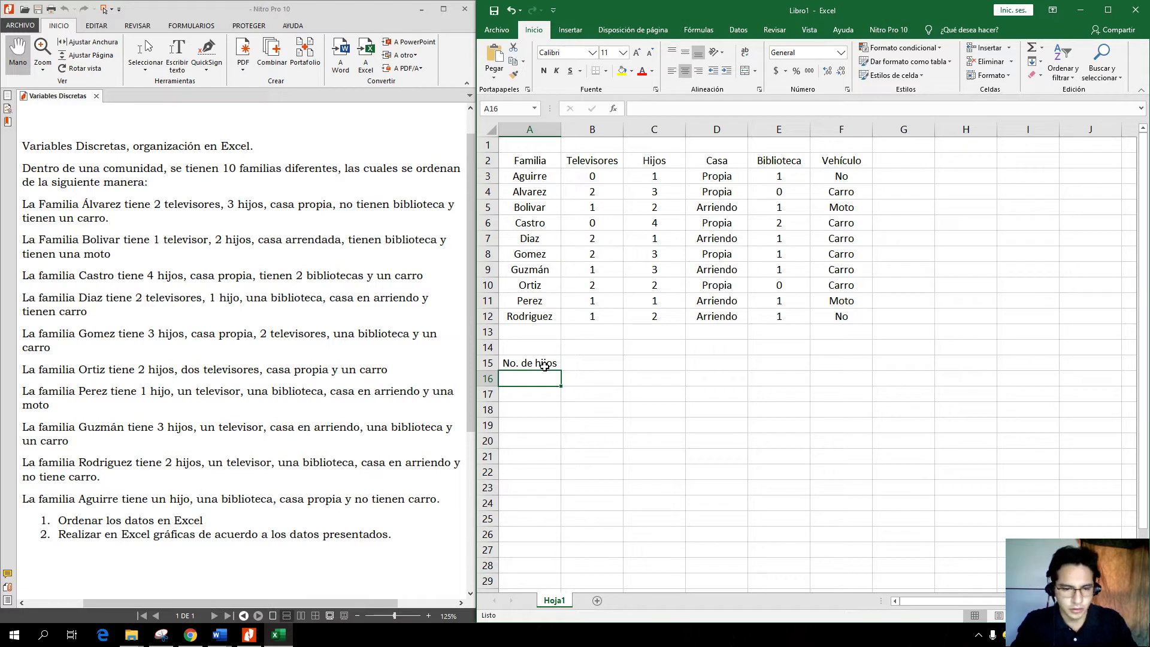
# Step: List Uno, Dos, Tres and Cuatro in cells A16 to A19 under the heading and select cell B16 beside Uno
pyautogui.write('Uno')
pyautogui.press('Return')
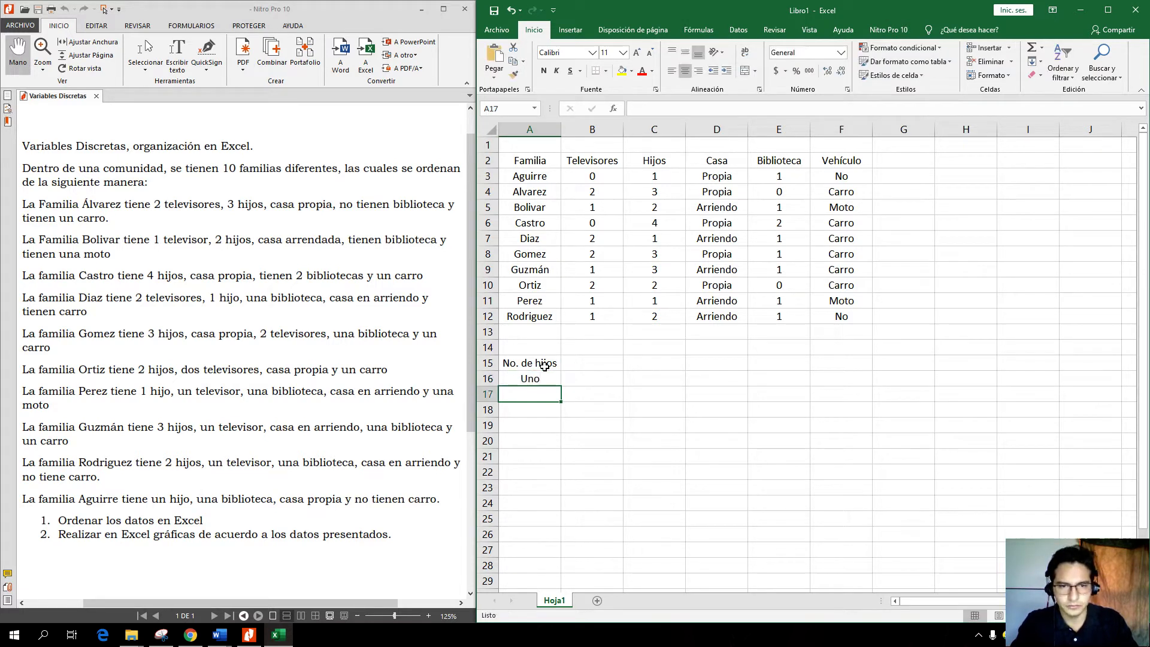
pyautogui.write('Dos')
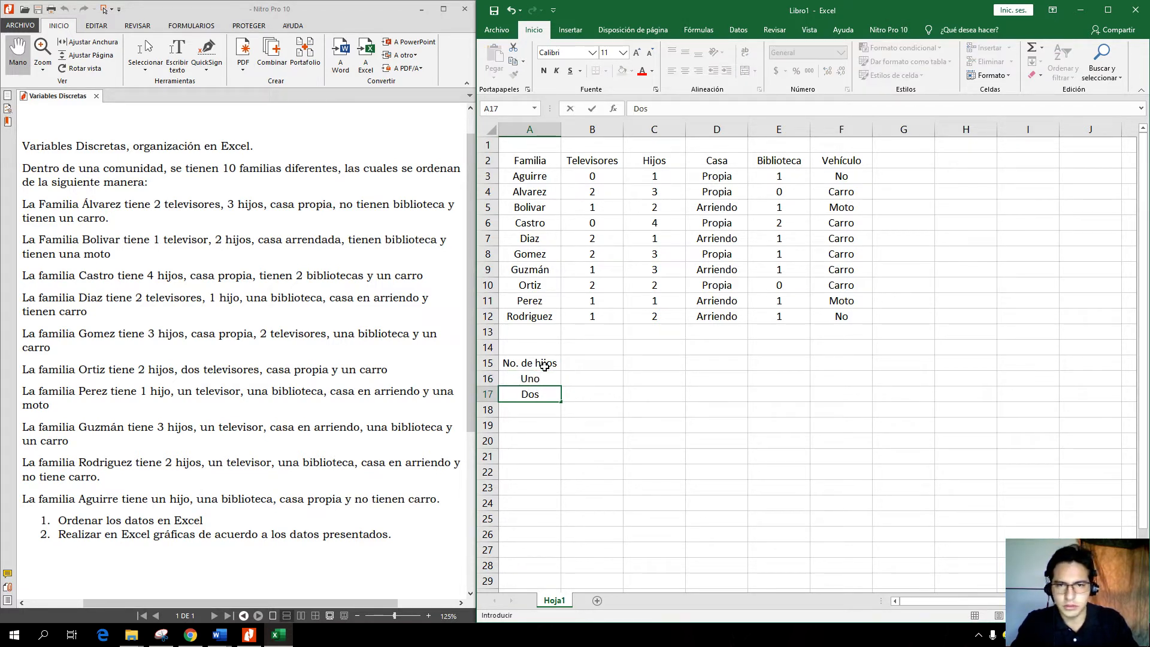
pyautogui.press('Return')
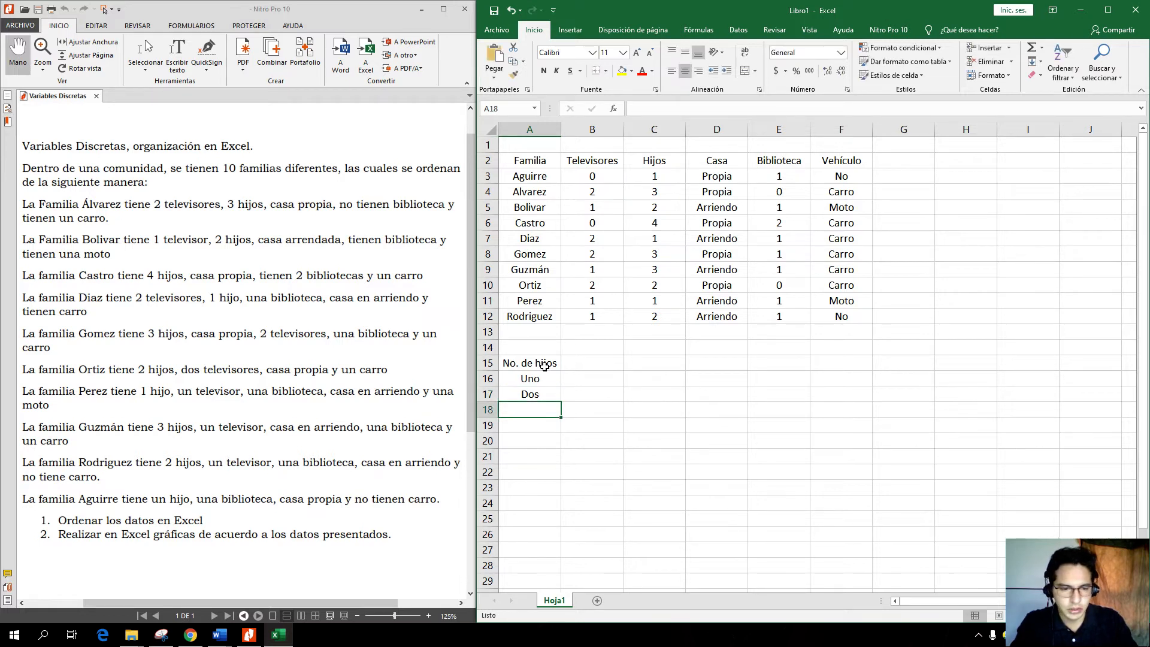
pyautogui.write('Tres')
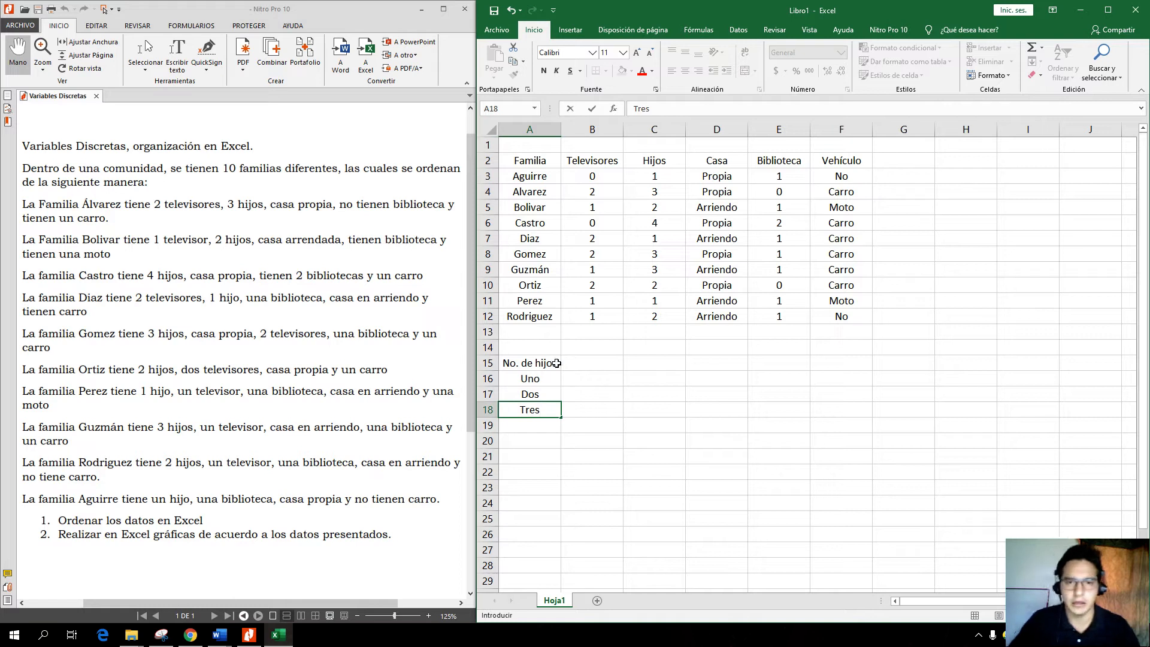
pyautogui.press('Return')
pyautogui.write('4')
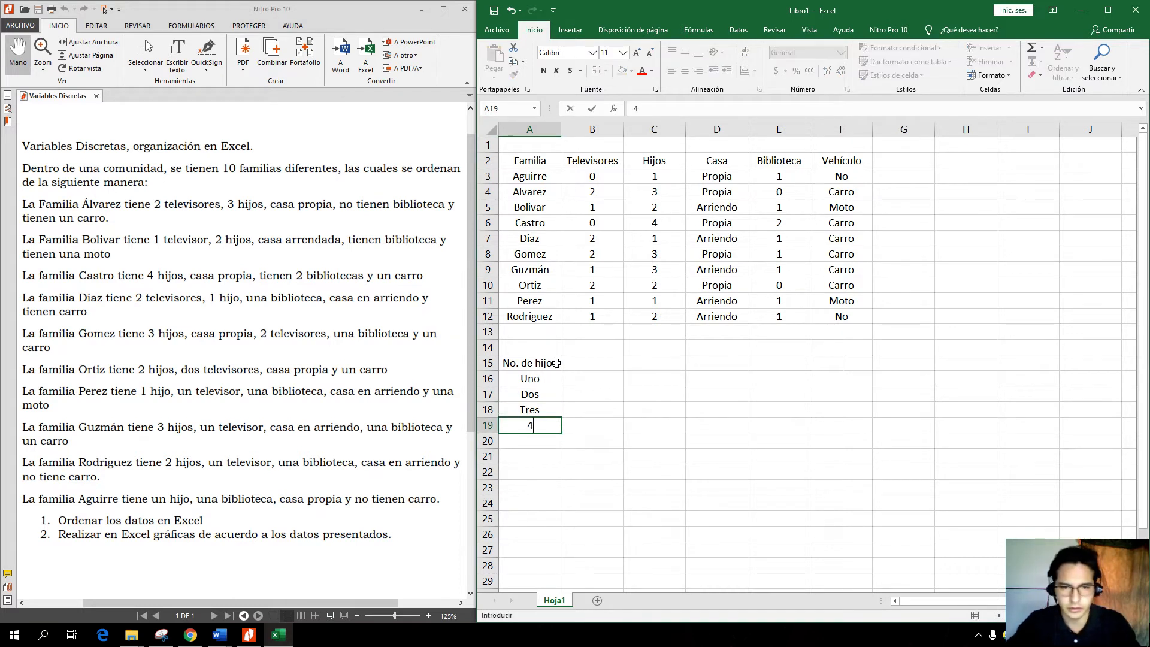
pyautogui.write('Cuatro')
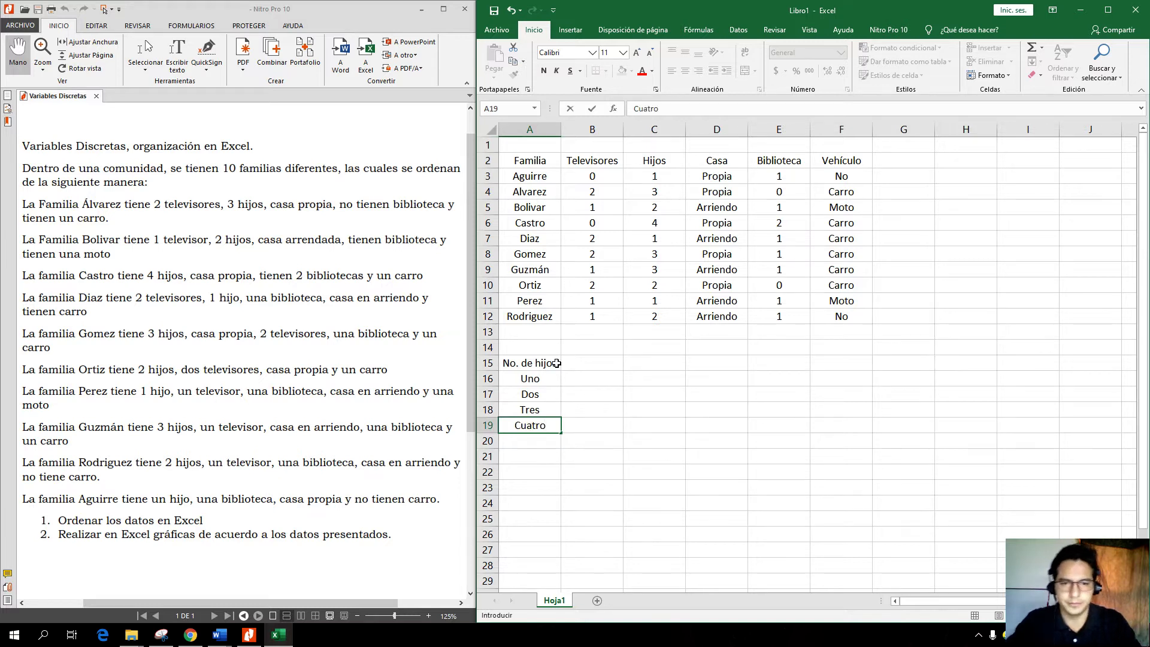
pyautogui.press('Right')
pyautogui.press('Right')
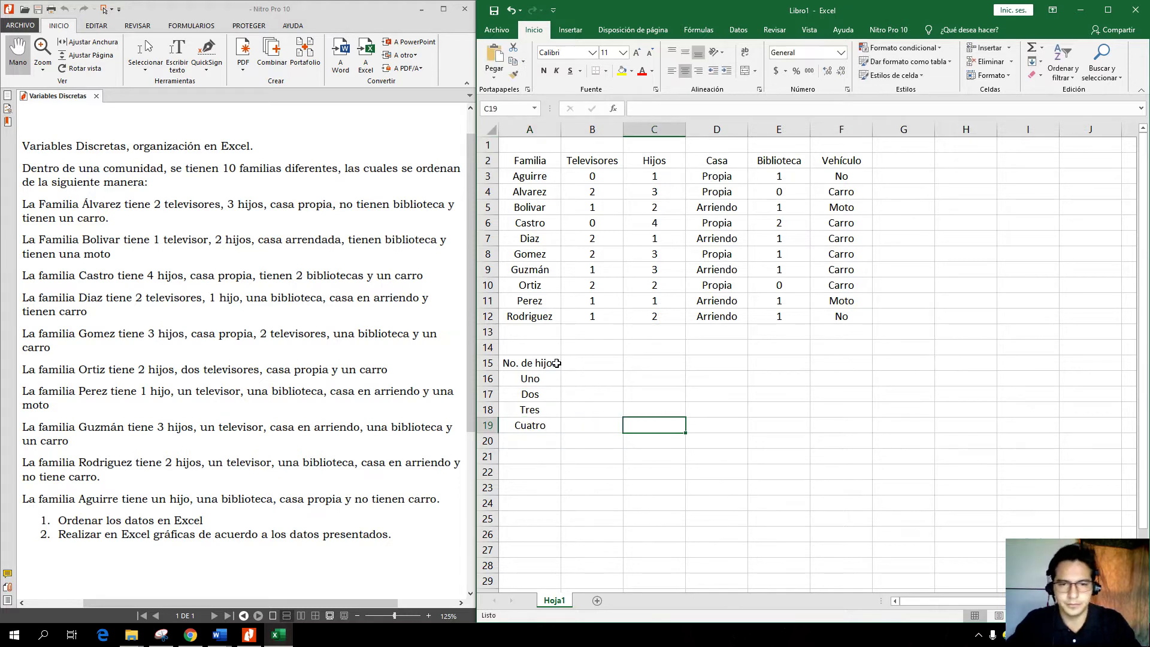
pyautogui.press('Left')
pyautogui.press('Up')
pyautogui.press('Up')
pyautogui.press('Up')
pyautogui.press('Up')
pyautogui.press('Down')
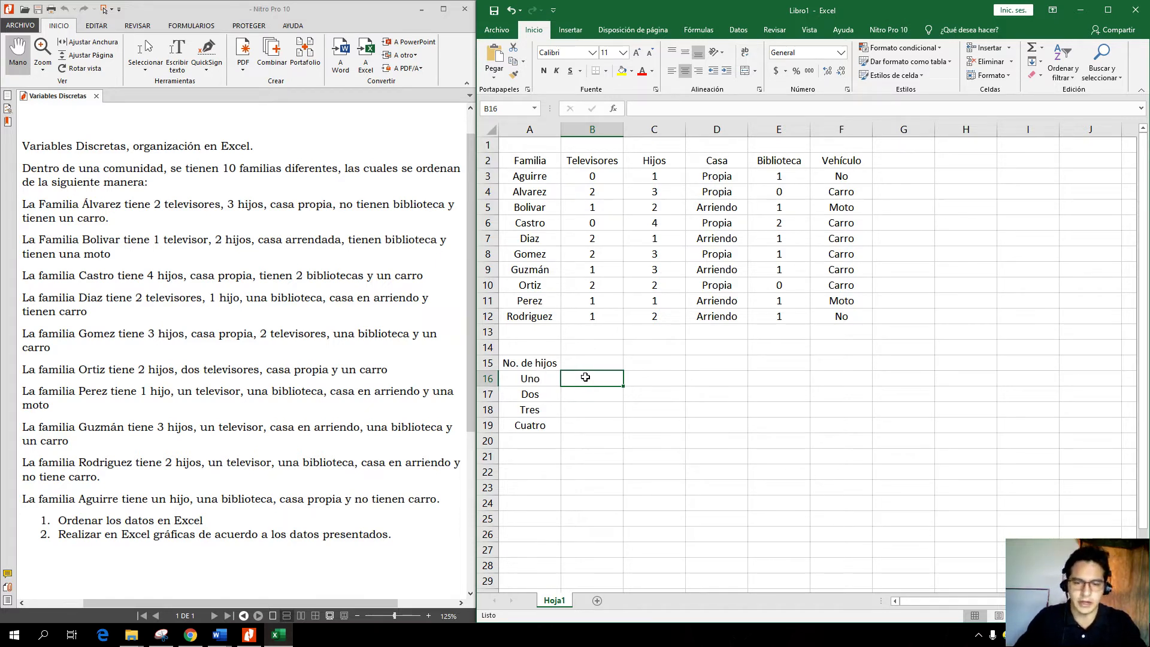
pyautogui.write('=')
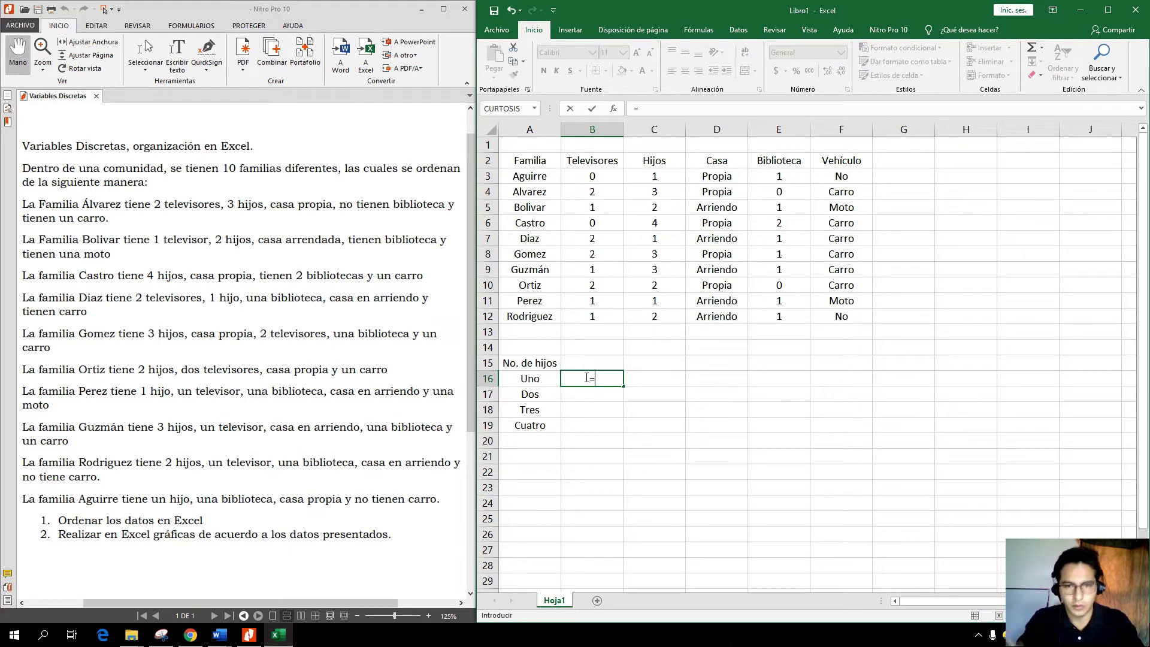
pyautogui.write('+')
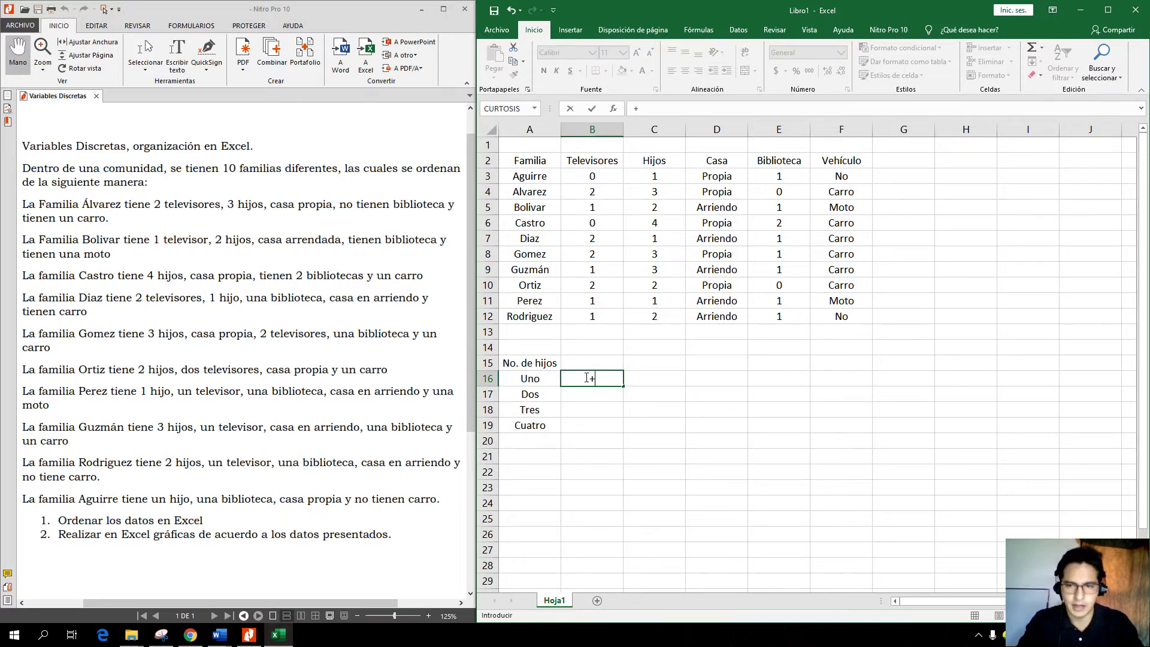
pyautogui.press('BackSpace')
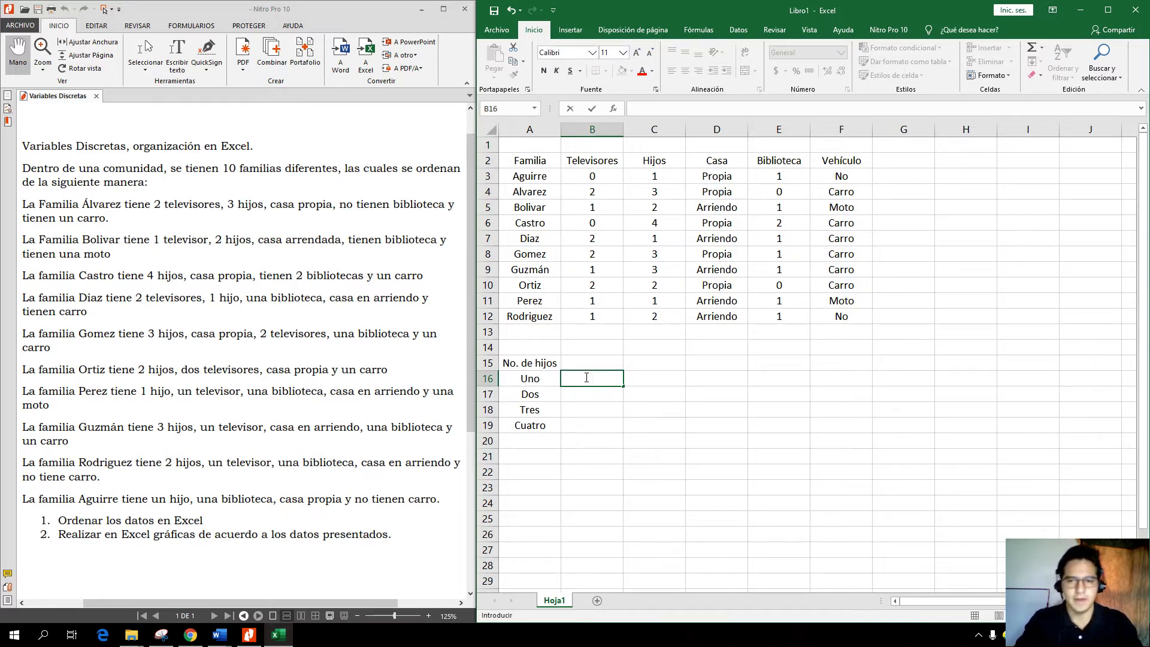
# Step: Enter =CONTAR.SI(C3:C12,1) in cell B16 to count the families with one child
pyautogui.write('=')
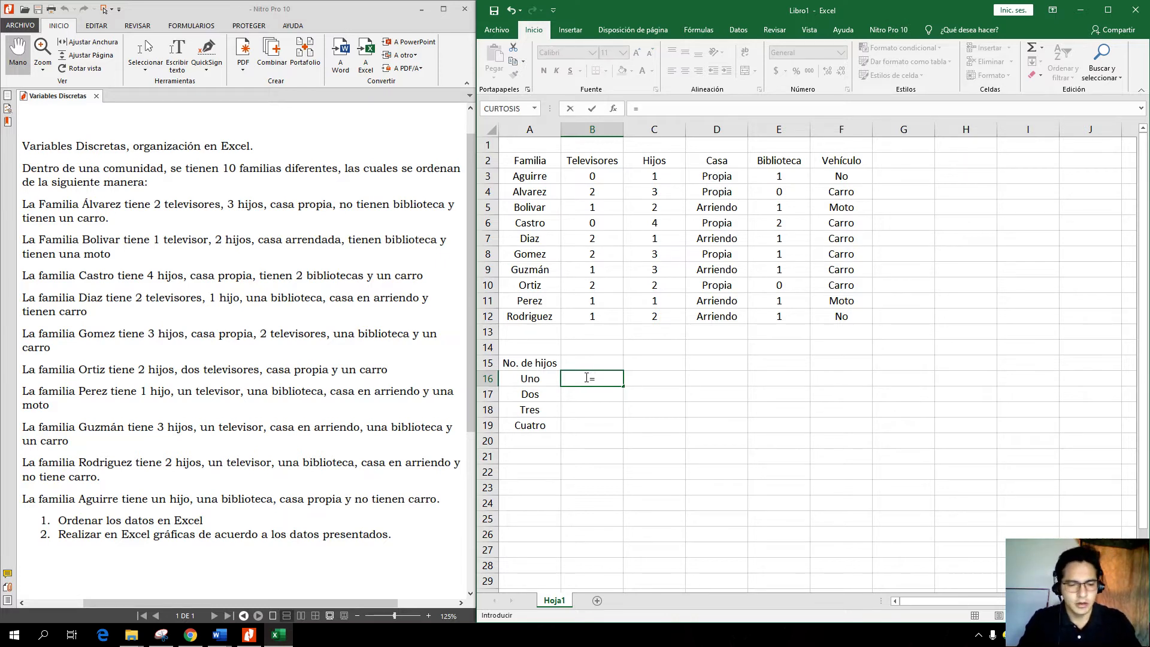
pyautogui.write('co')
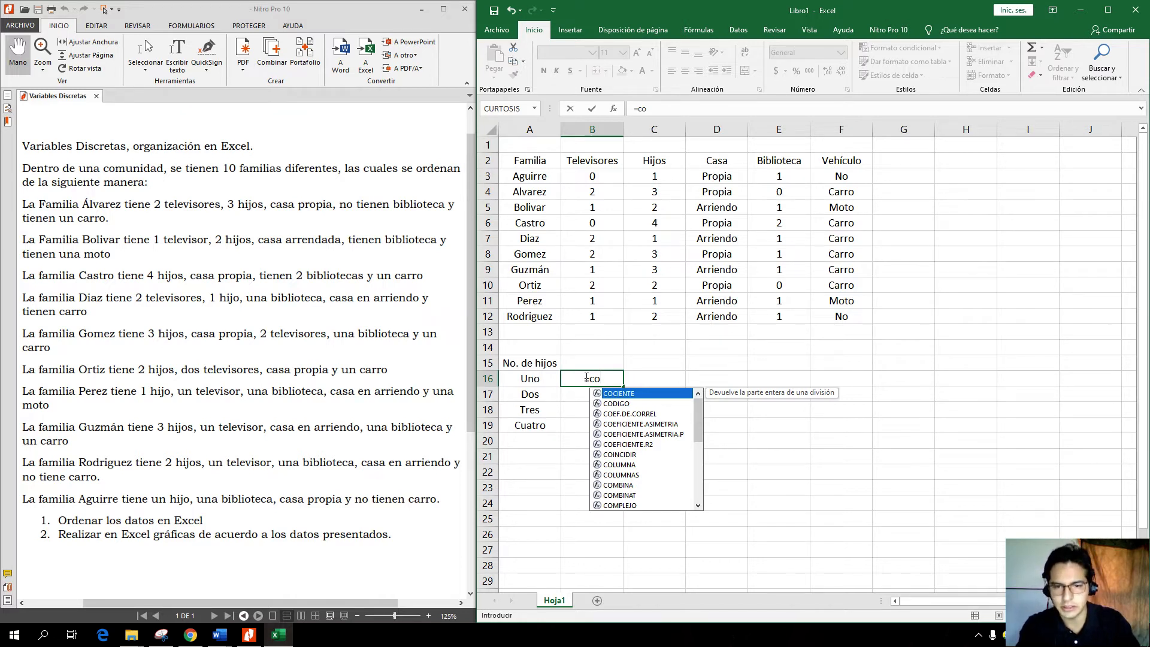
pyautogui.write('nt')
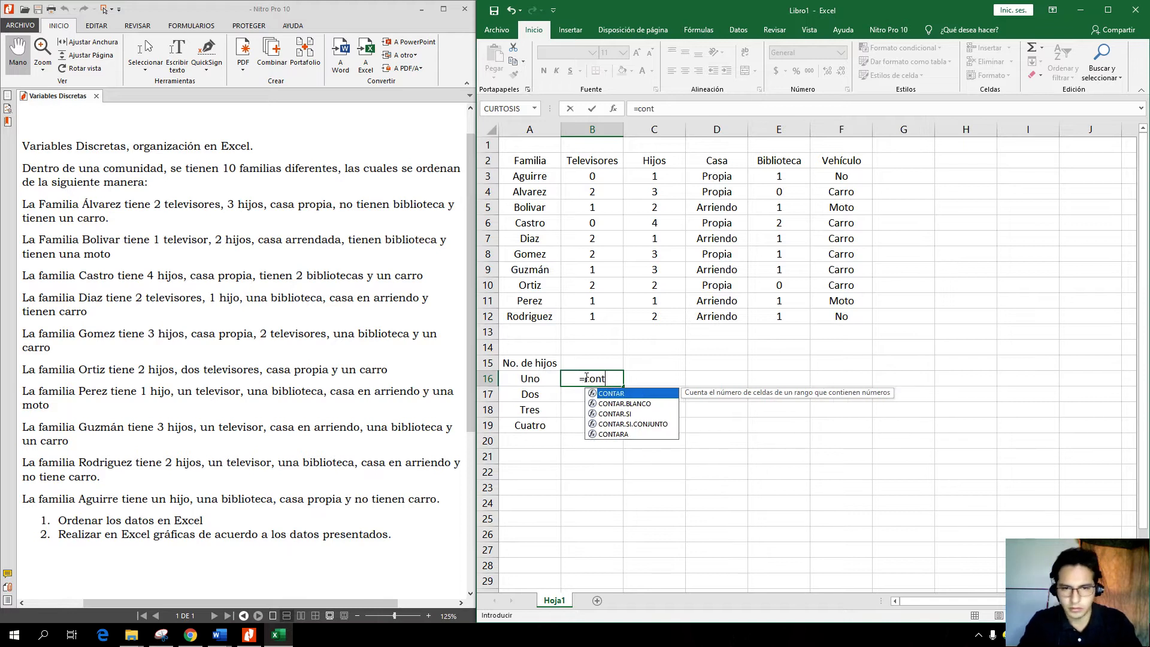
pyautogui.write('ar')
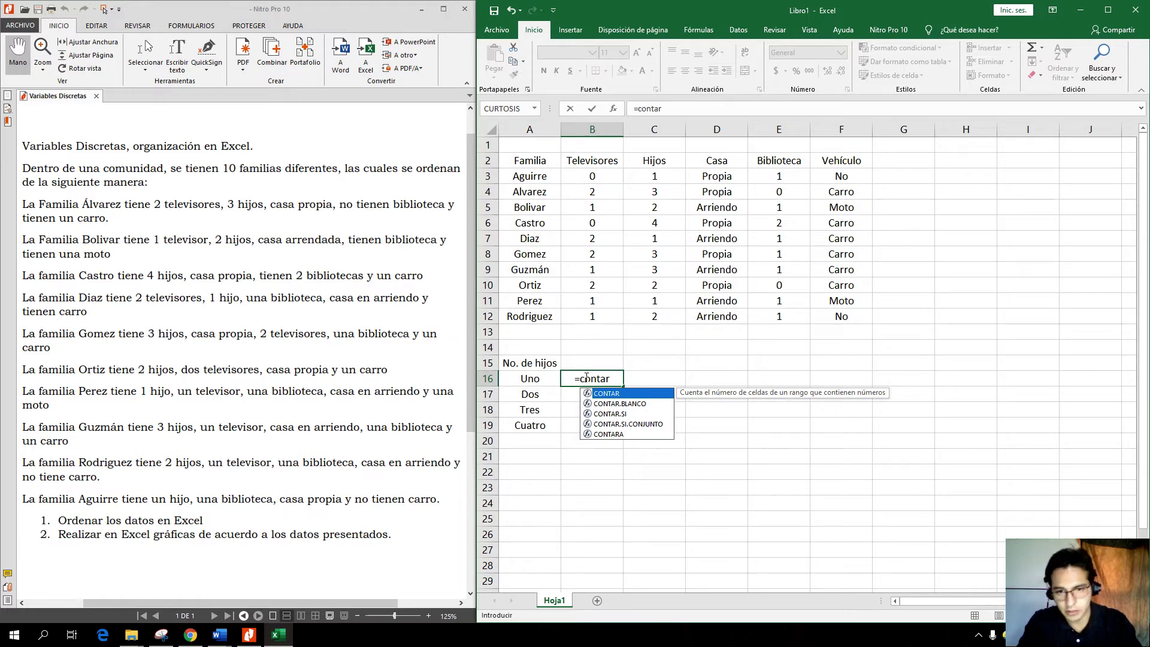
pyautogui.write('.si')
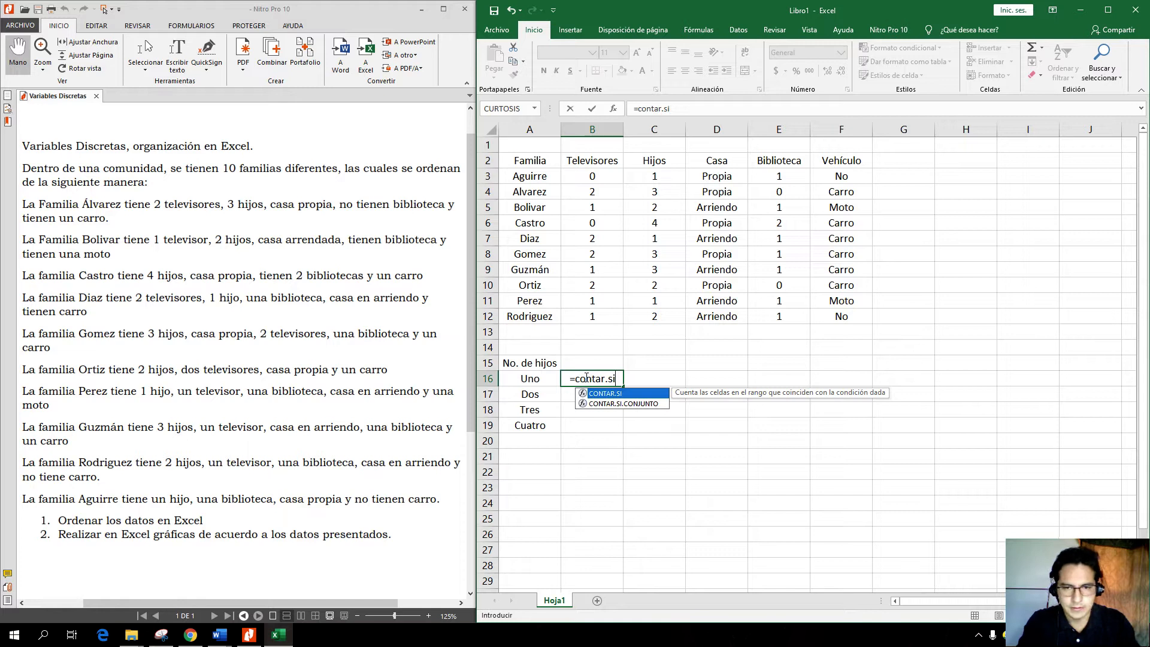
pyautogui.write('(')
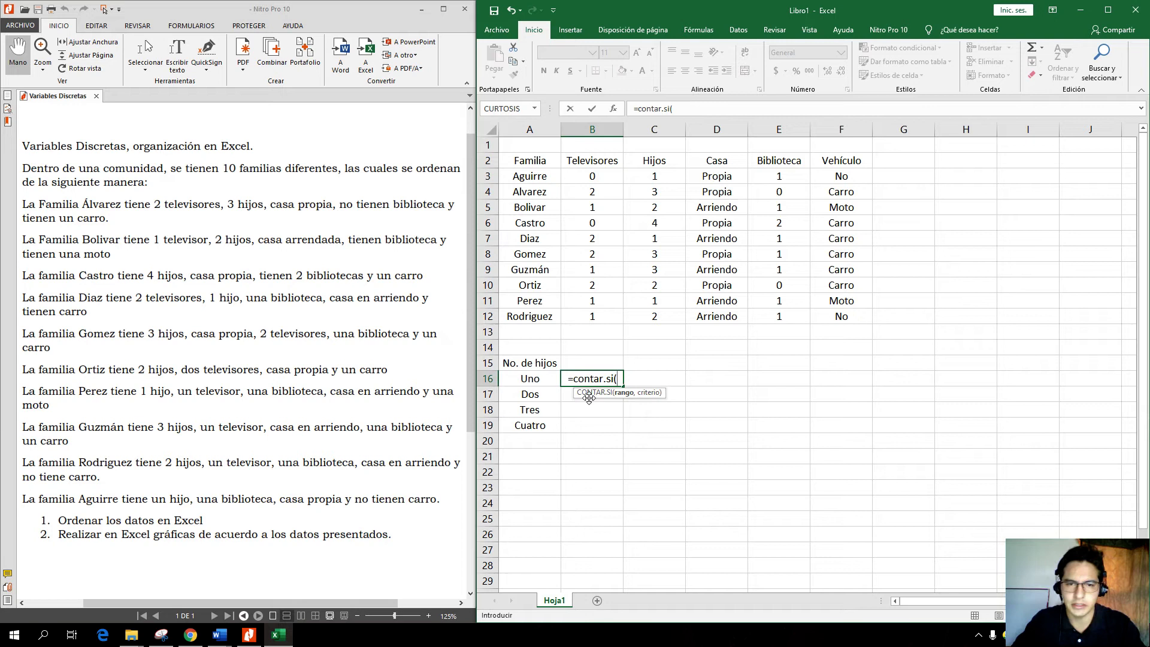
pyautogui.moveTo(647, 179); pyautogui.dragTo(669, 311)
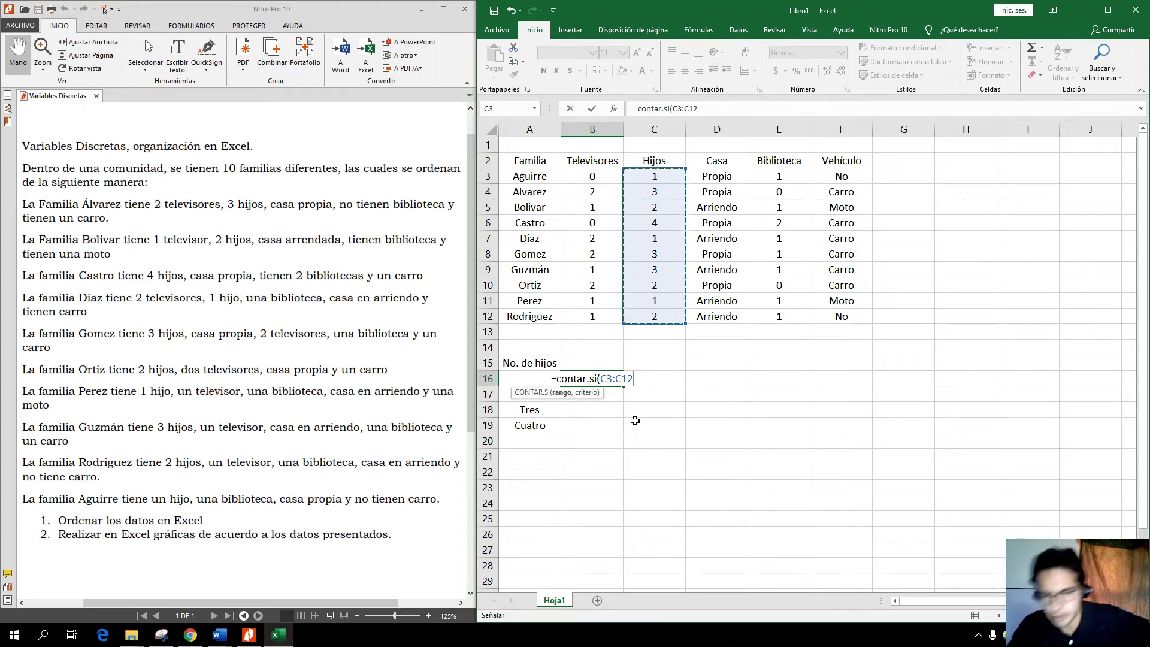
pyautogui.write(',')
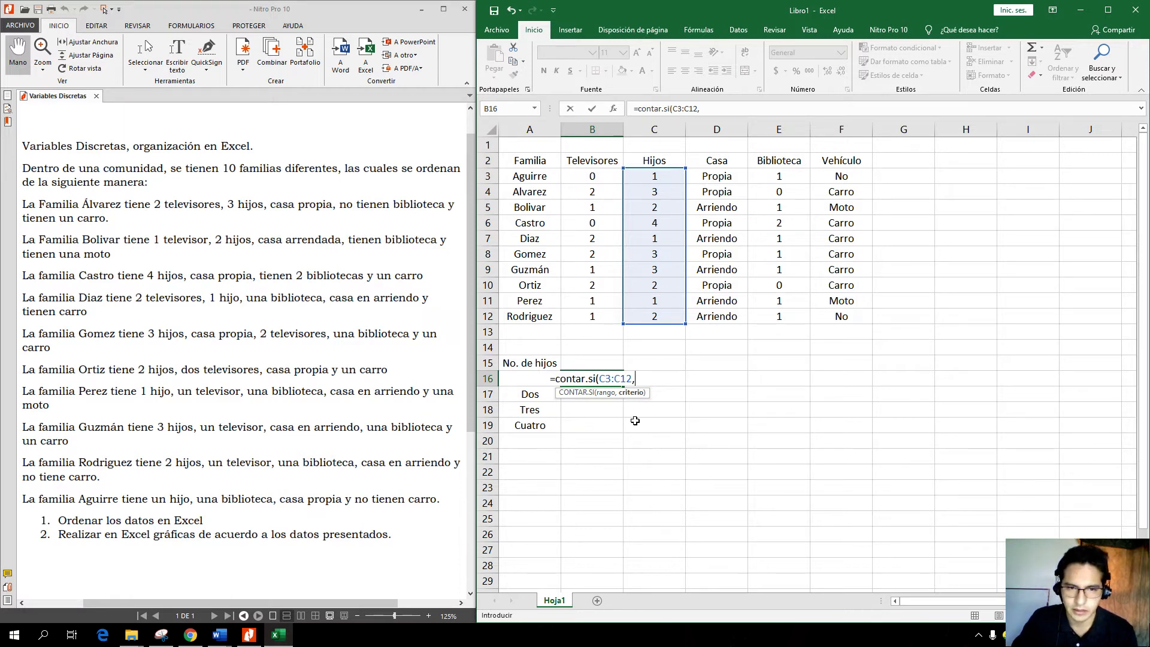
pyautogui.write('1')
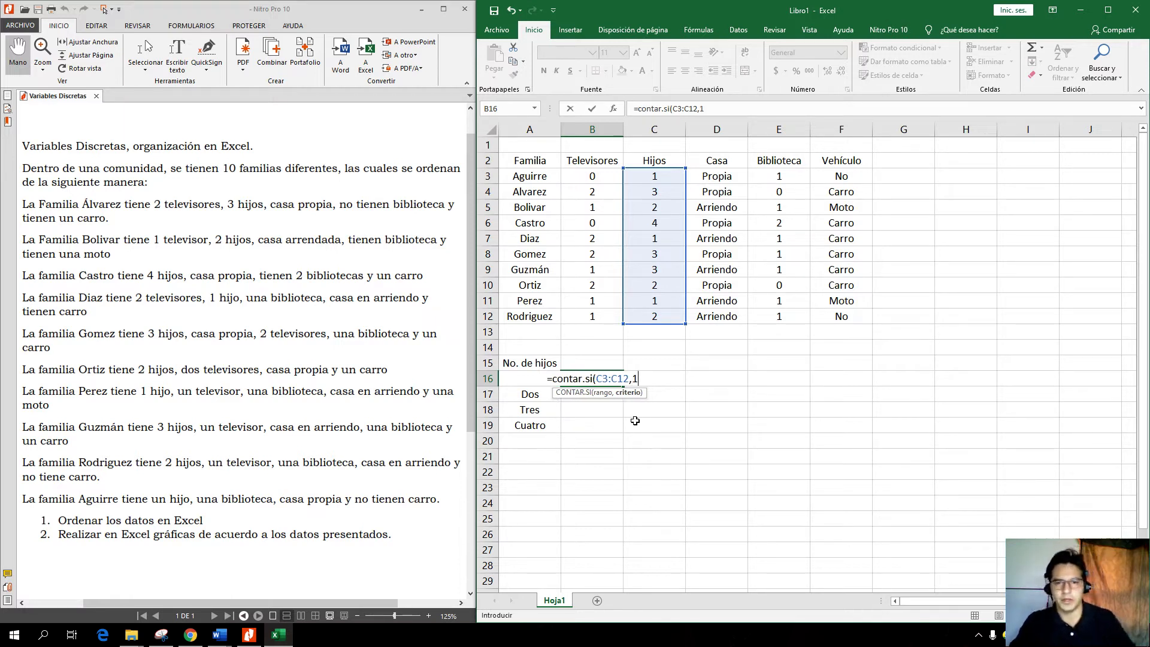
pyautogui.write(')')
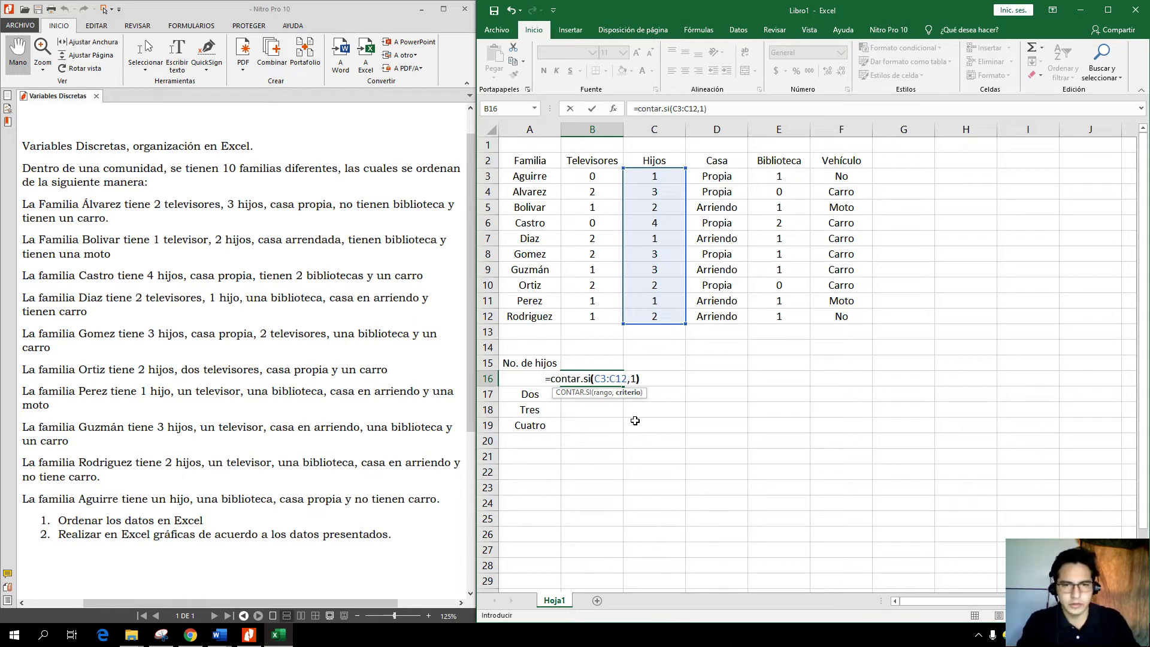
pyautogui.press('Return')
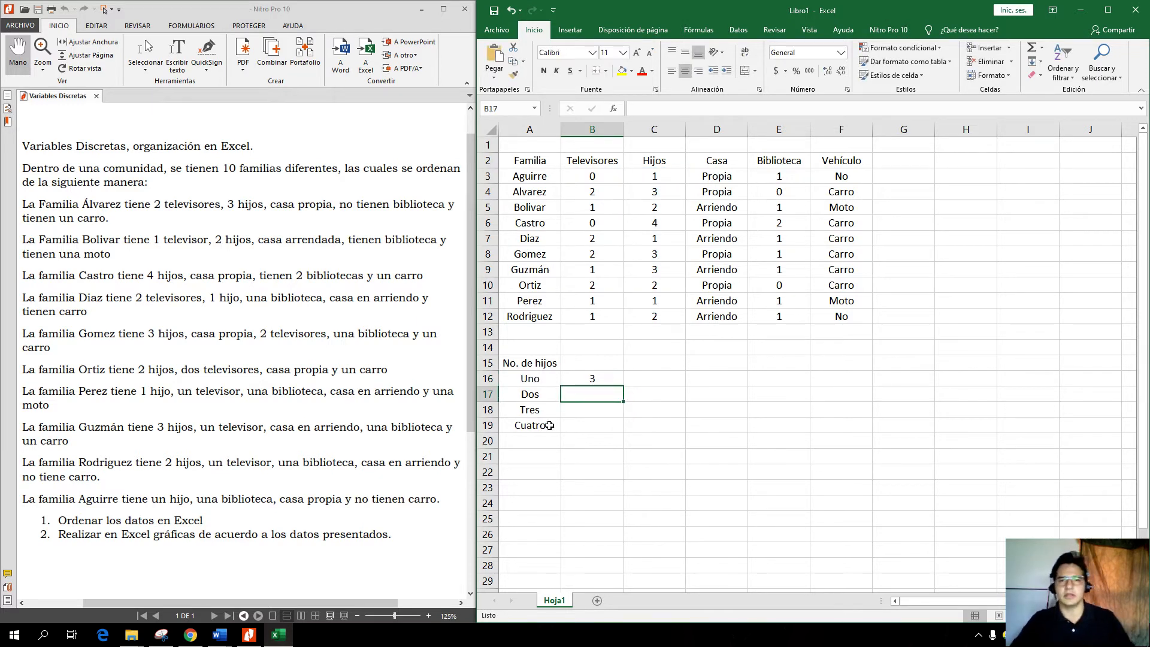
# Step: Copy the formula from B16 down to B19 and check the copied formulas in B17 to B19
pyautogui.click(601, 378)
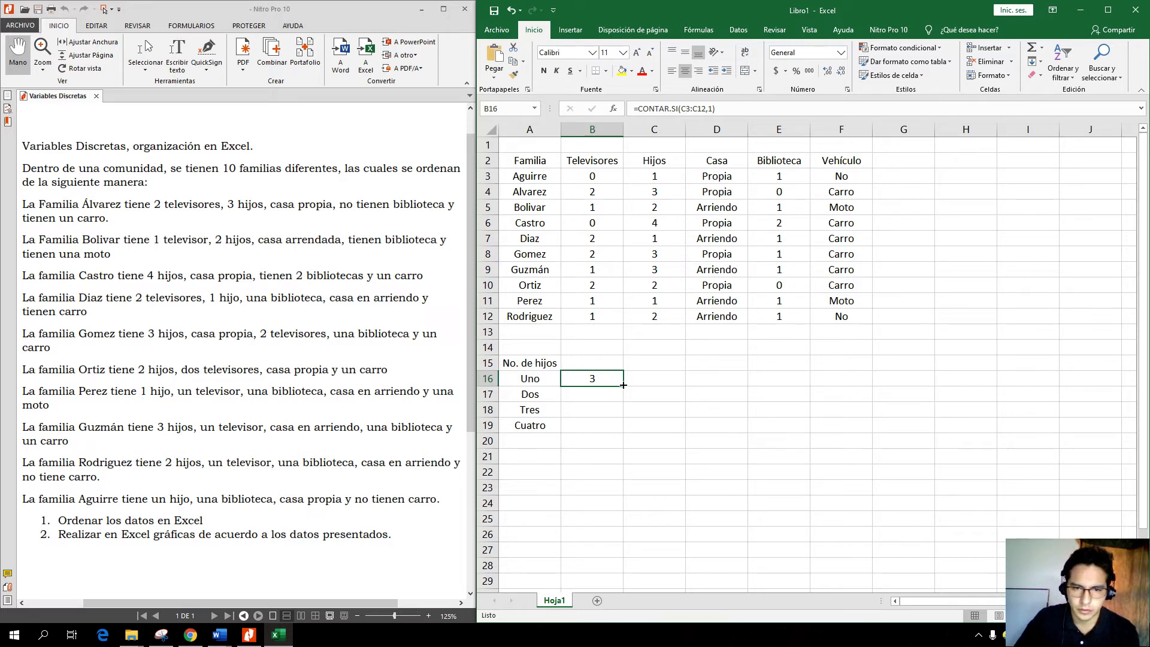
pyautogui.moveTo(623, 385); pyautogui.dragTo(625, 434)
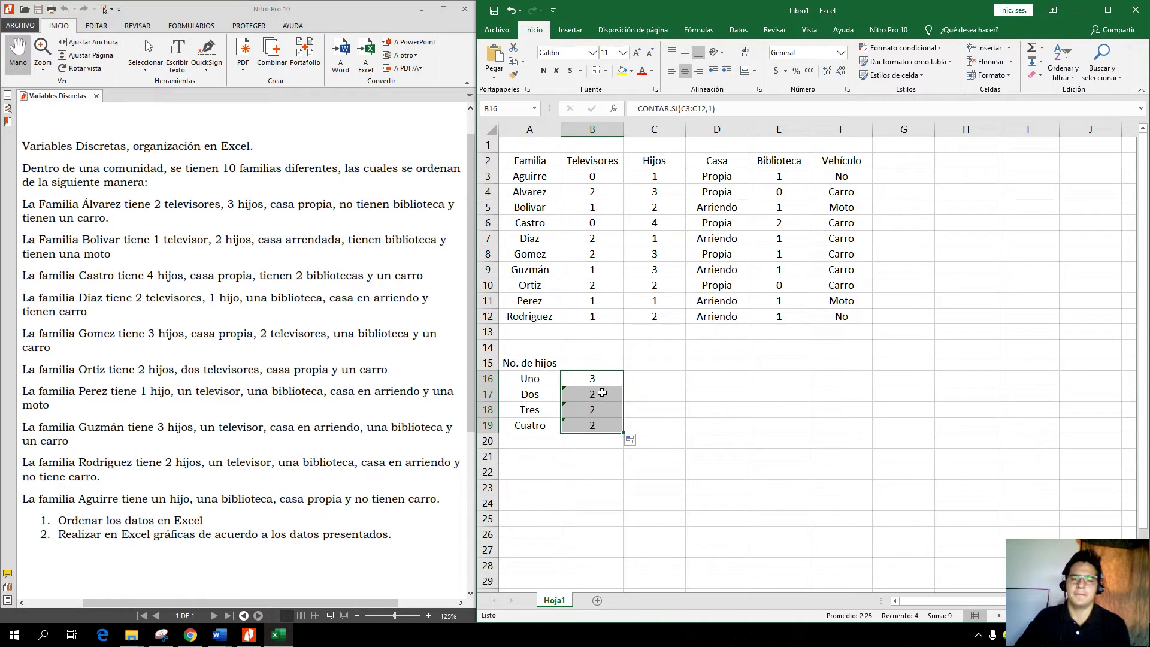
pyautogui.click(602, 392)
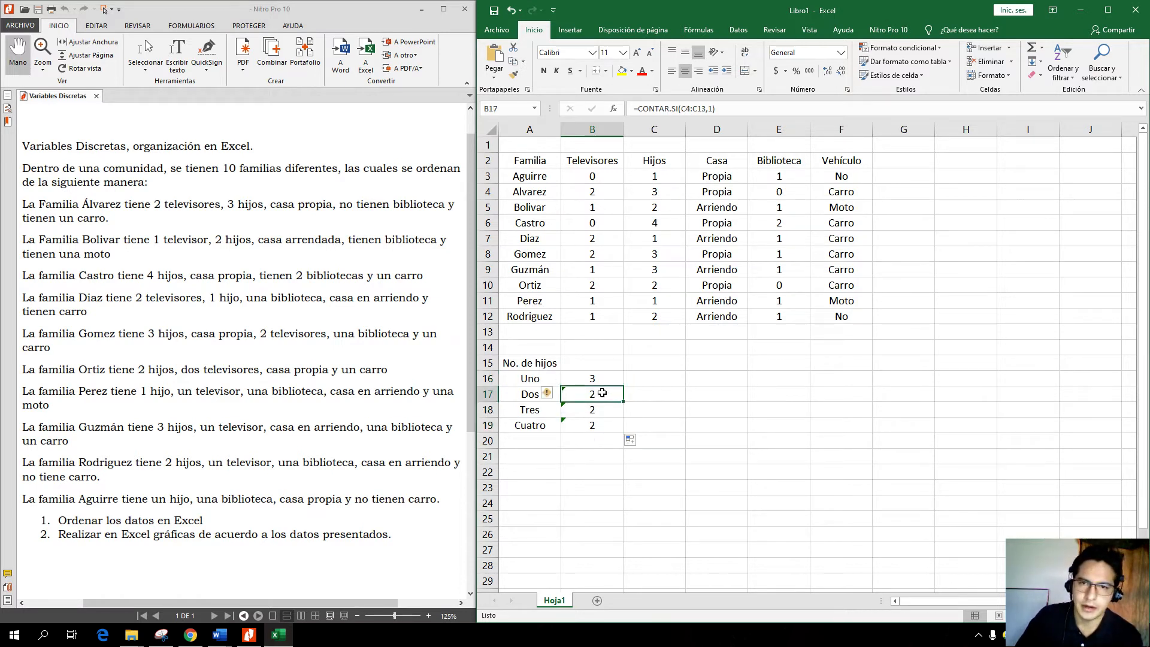
pyautogui.click(602, 411)
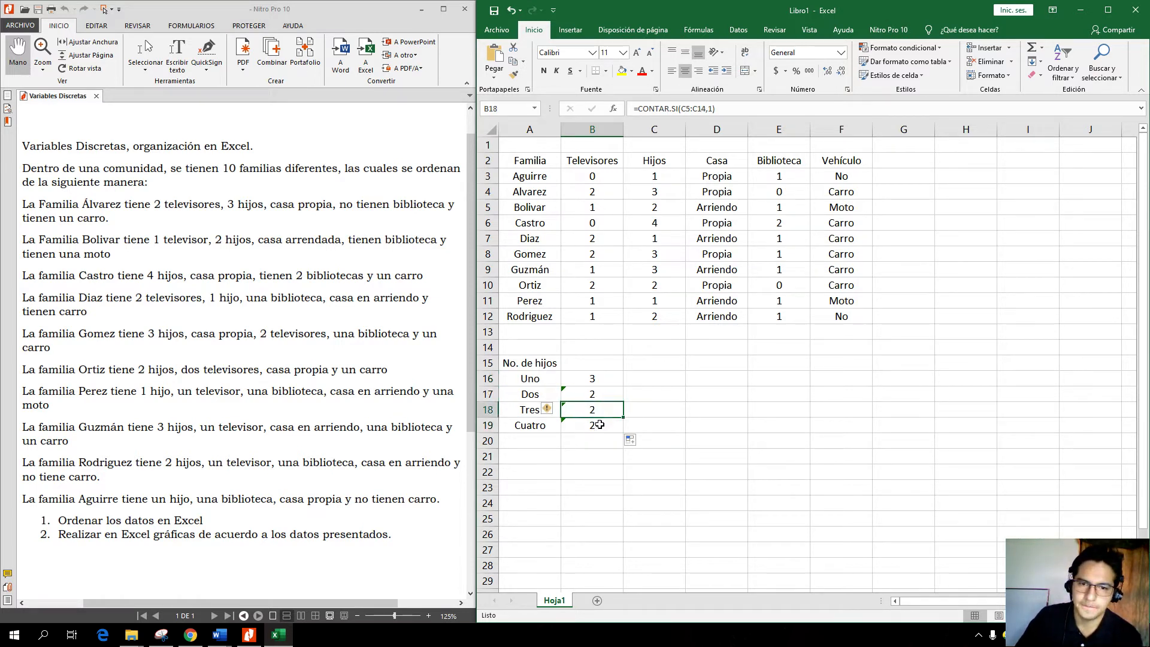
pyautogui.click(596, 428)
# Step: Compare the cell ranges referenced by the CONTAR.SI formulas in B16 and B17
pyautogui.click(599, 380)
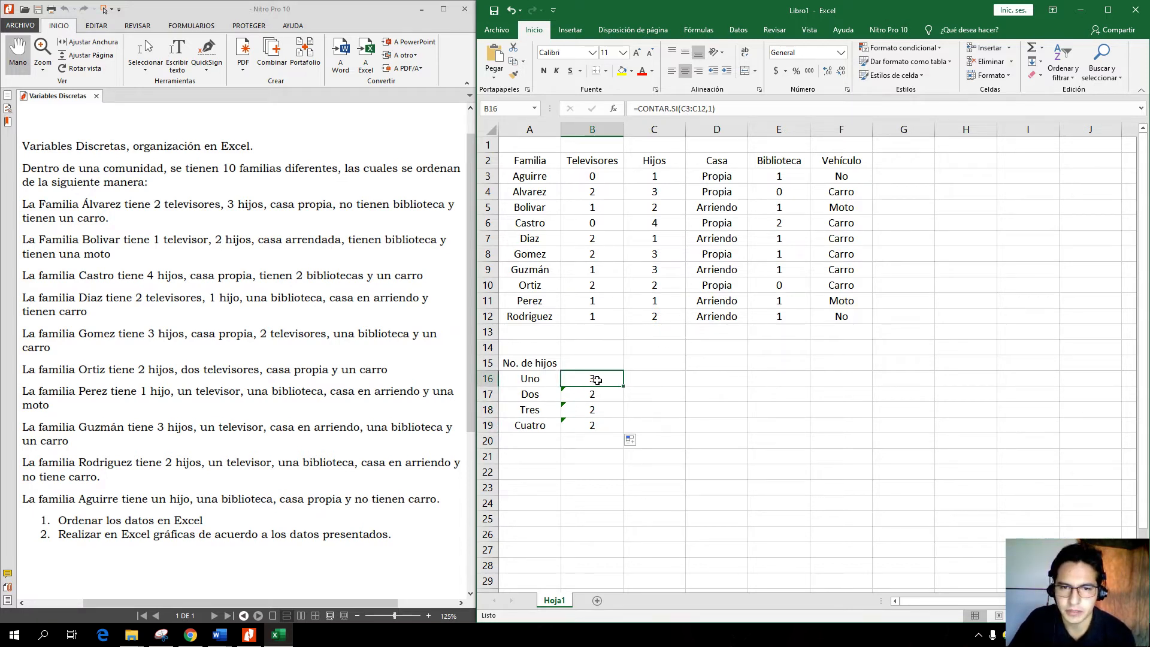
pyautogui.click(732, 106)
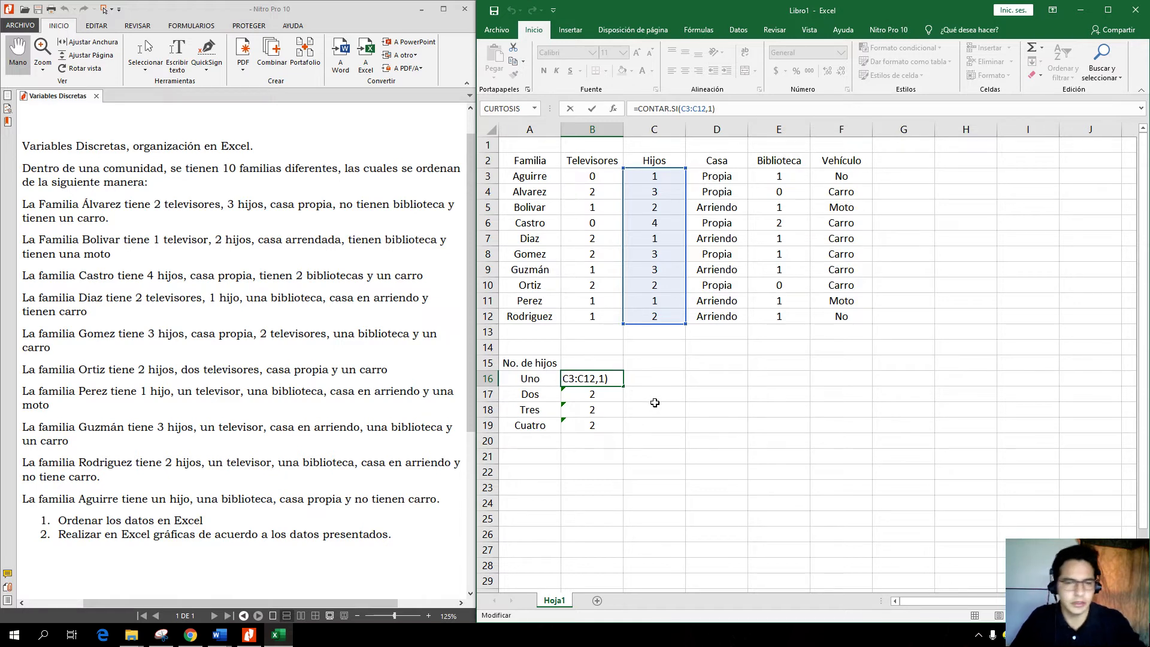
pyautogui.press('Escape')
pyautogui.click(608, 397)
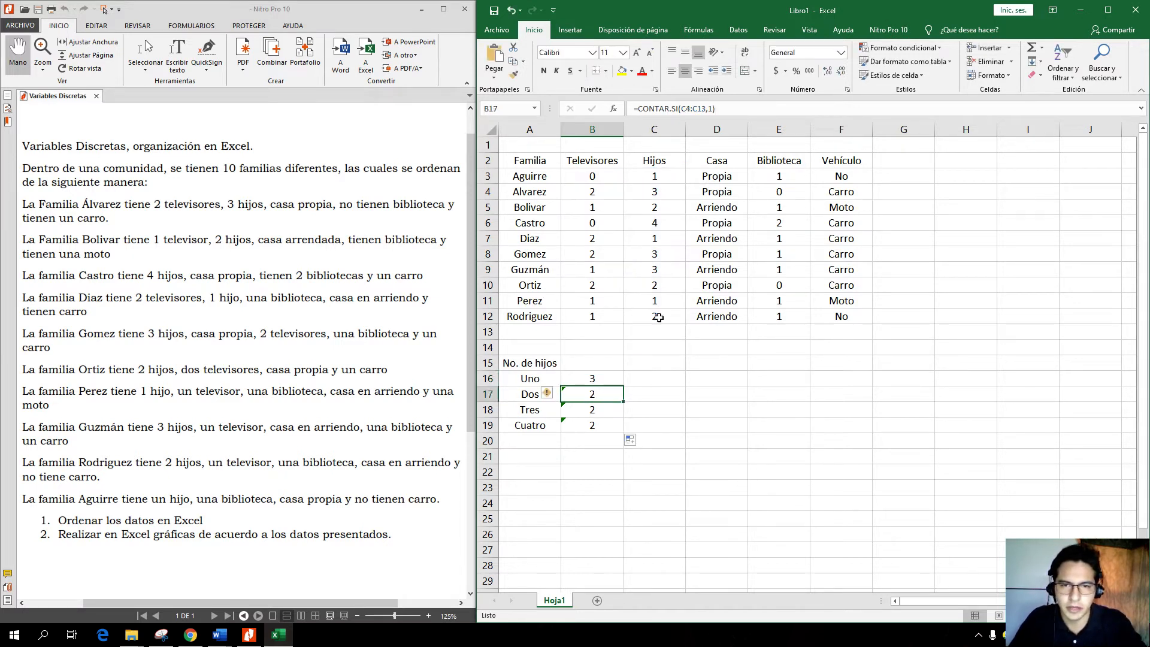
pyautogui.press('F2')
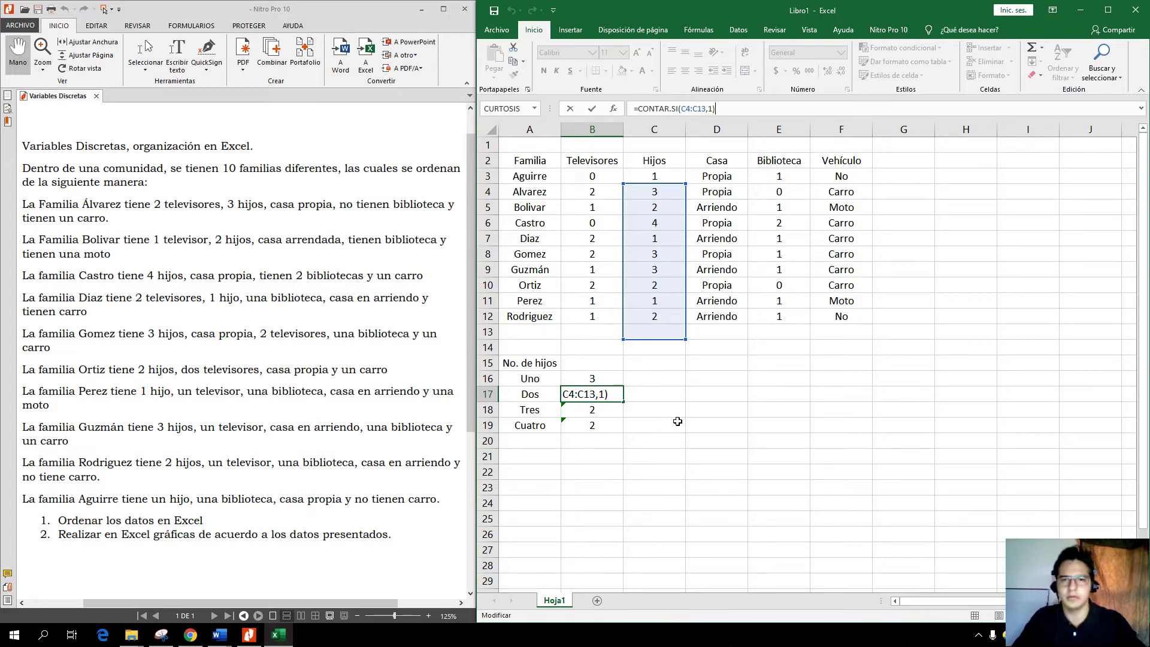
pyautogui.click(608, 394)
# Step: Make the range in B16's formula absolute as $C$3:$C$12 and copy the formula down to B19
pyautogui.click(594, 379)
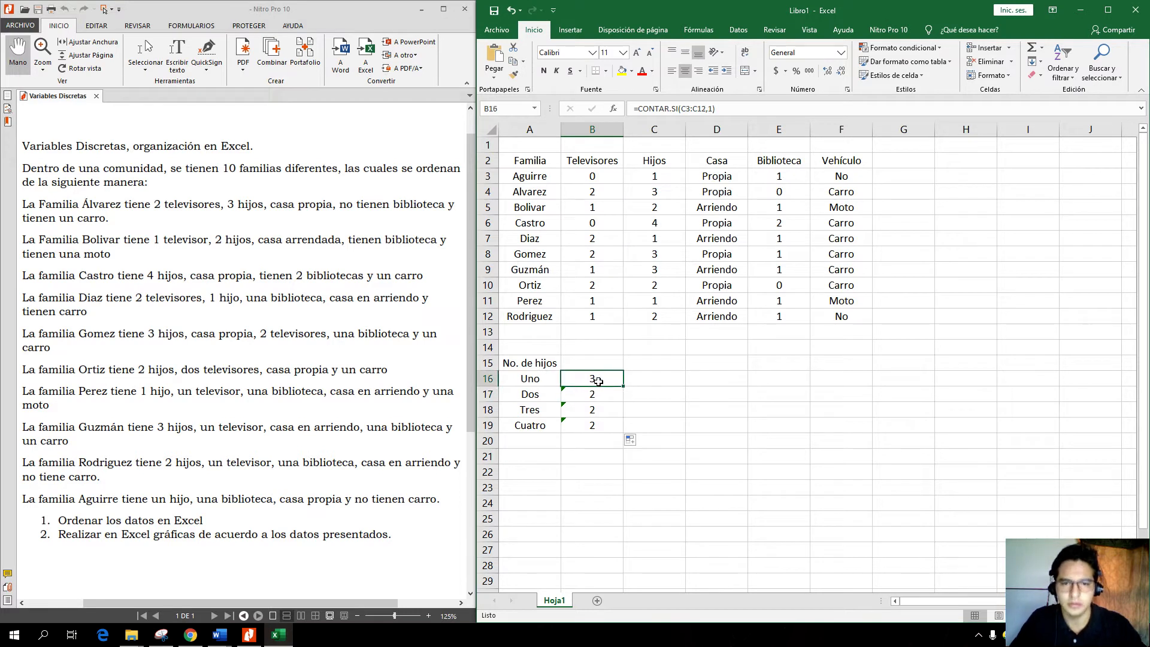
pyautogui.click(706, 109)
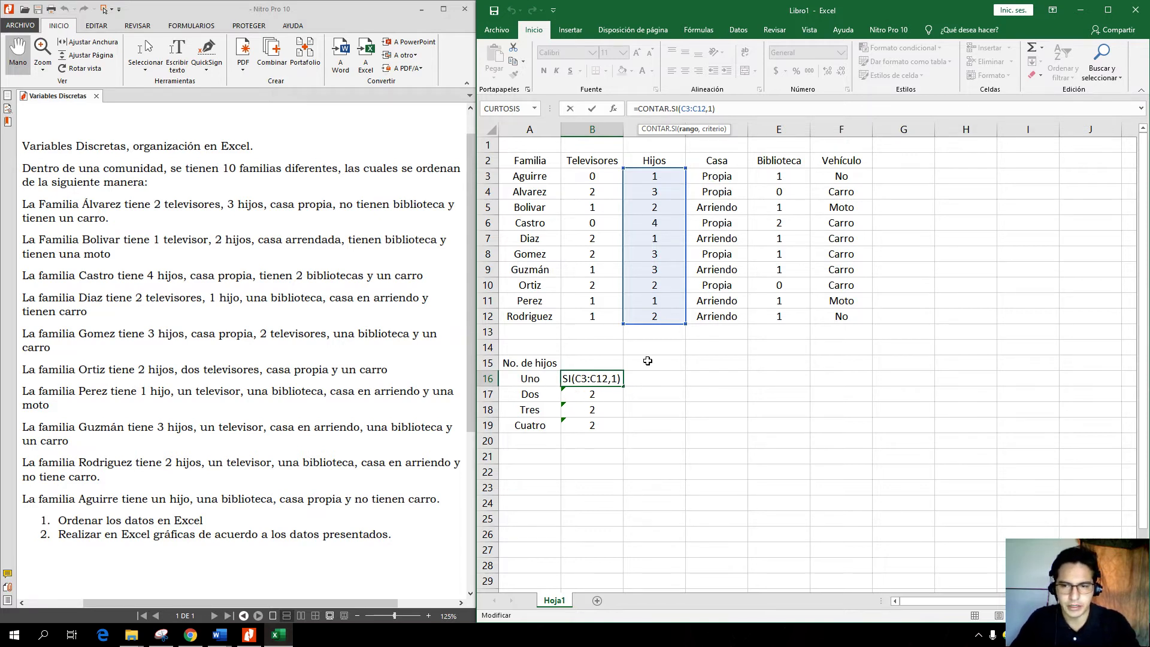
pyautogui.click(708, 107)
pyautogui.press('F4')
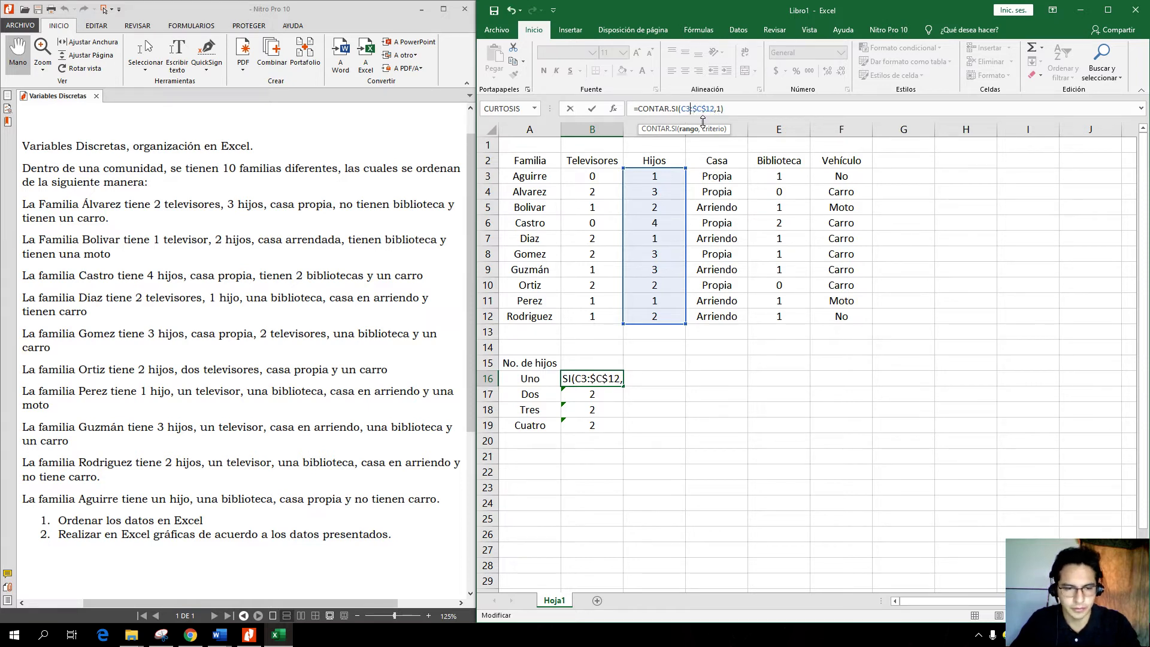
pyautogui.press('F4')
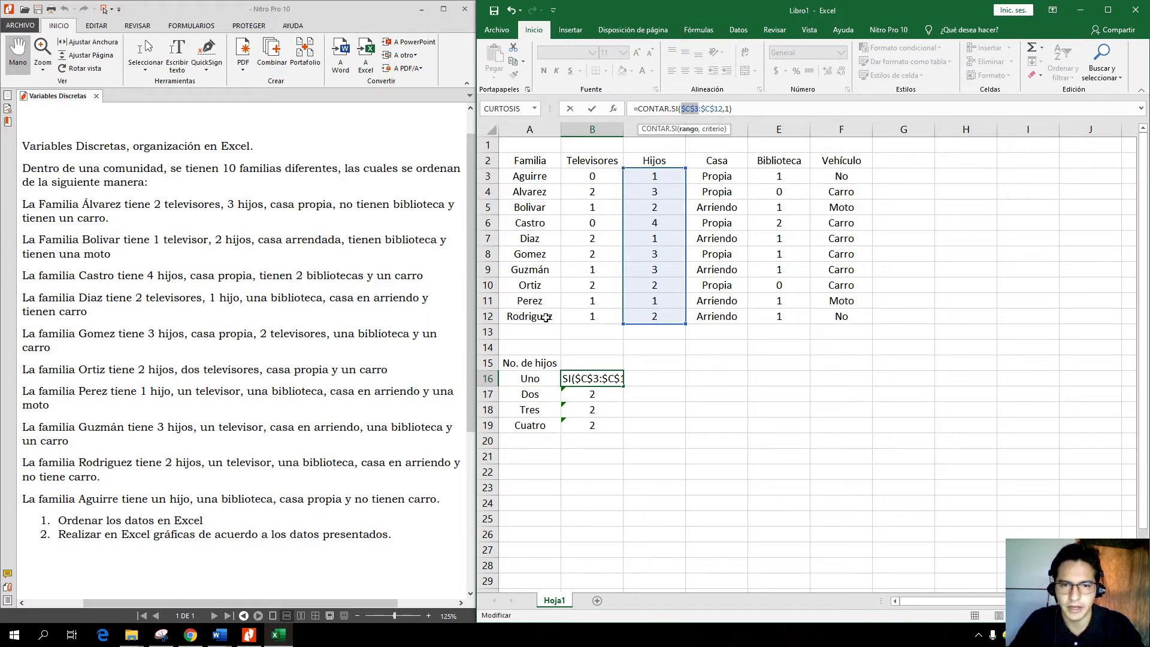
pyautogui.click(738, 111)
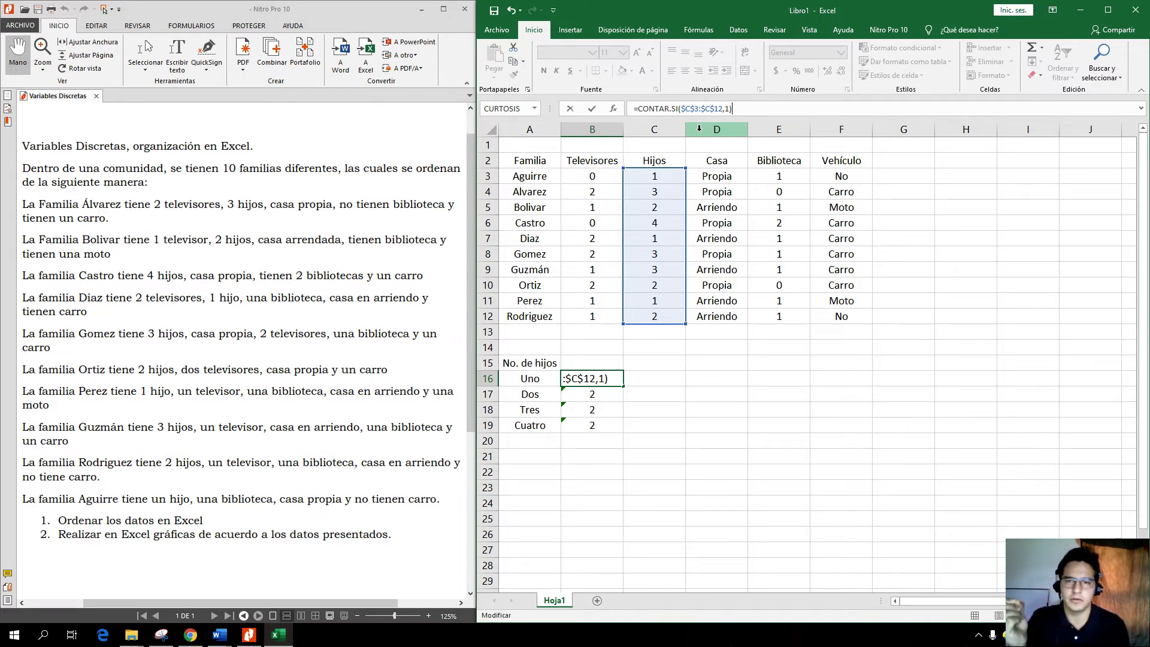
pyautogui.press('Return')
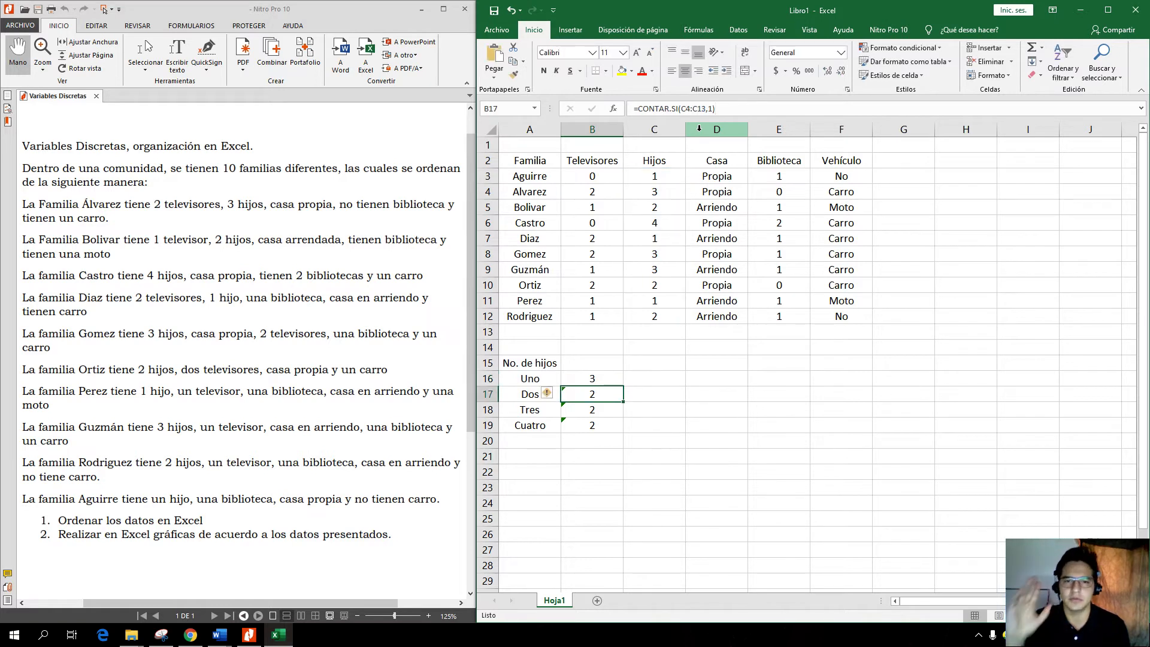
pyautogui.click(615, 380)
pyautogui.moveTo(622, 386); pyautogui.dragTo(623, 430)
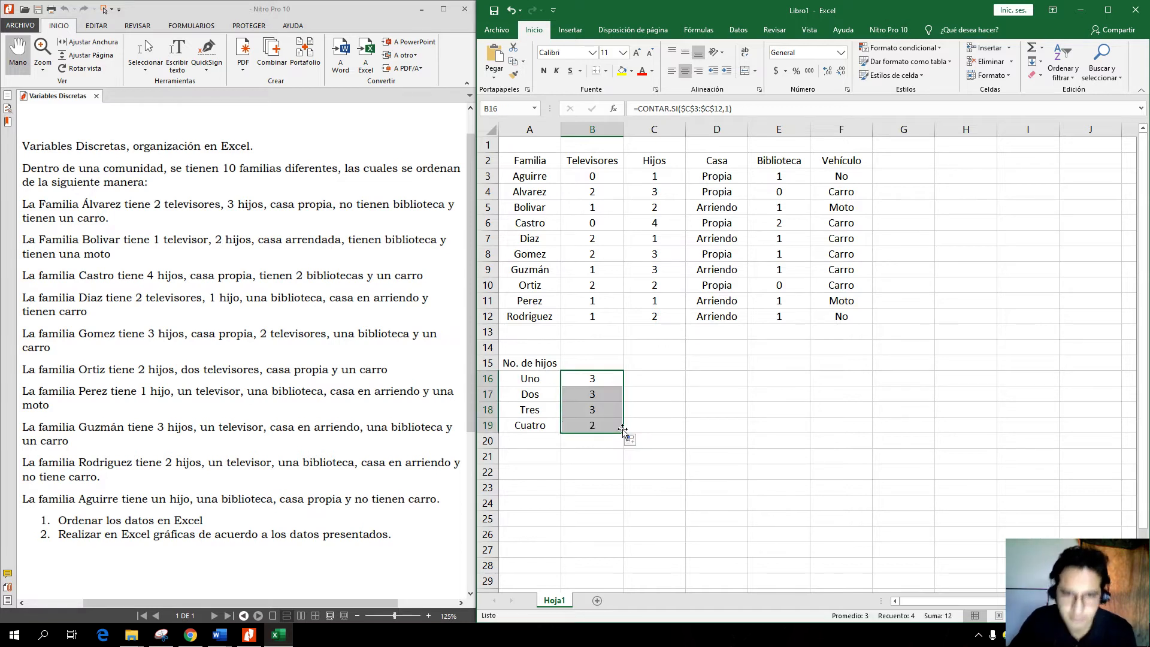
# Step: Change the CONTAR.SI criterion in cell B17, beside Dos, to 2
pyautogui.click(604, 393)
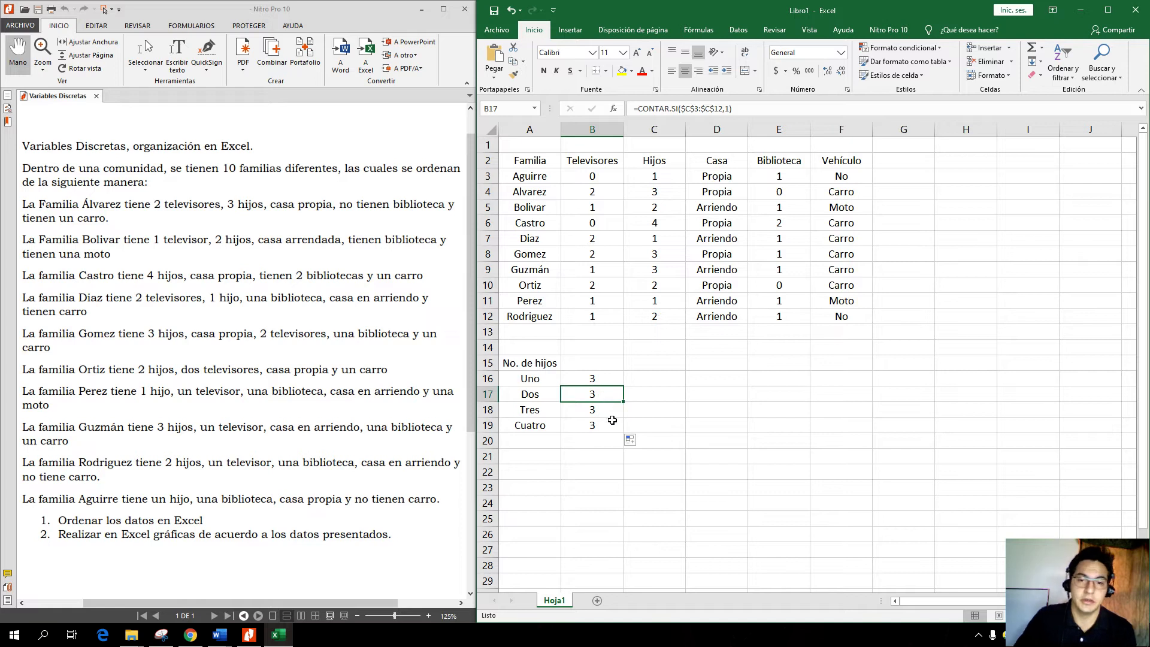
pyautogui.click(728, 108)
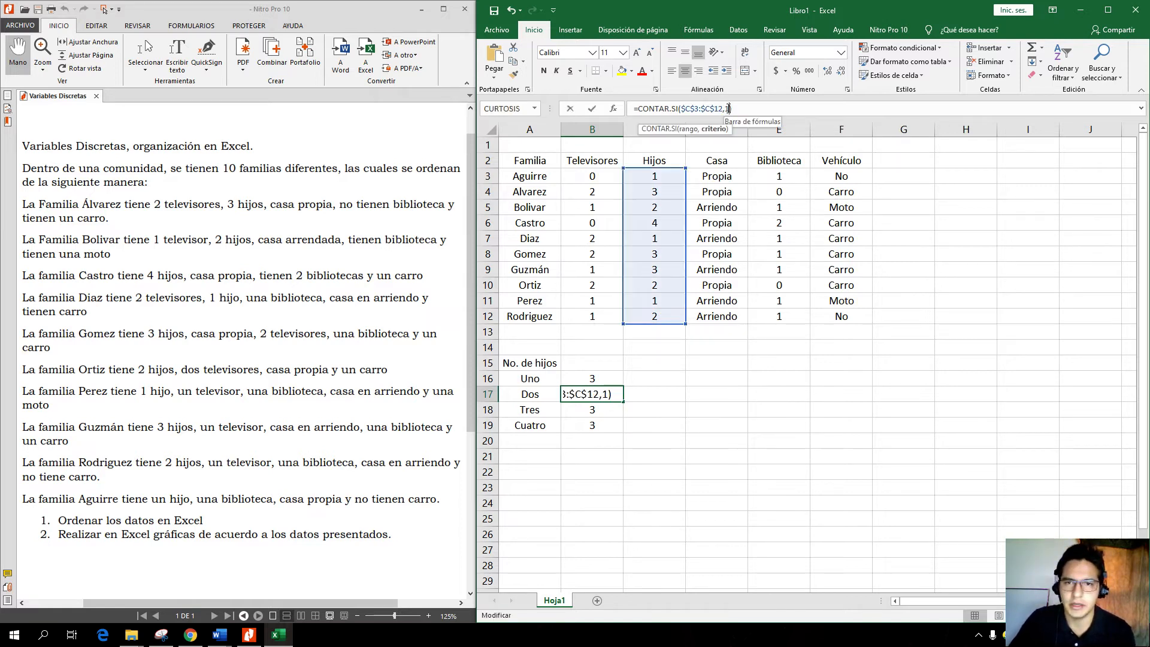
pyautogui.write(')')
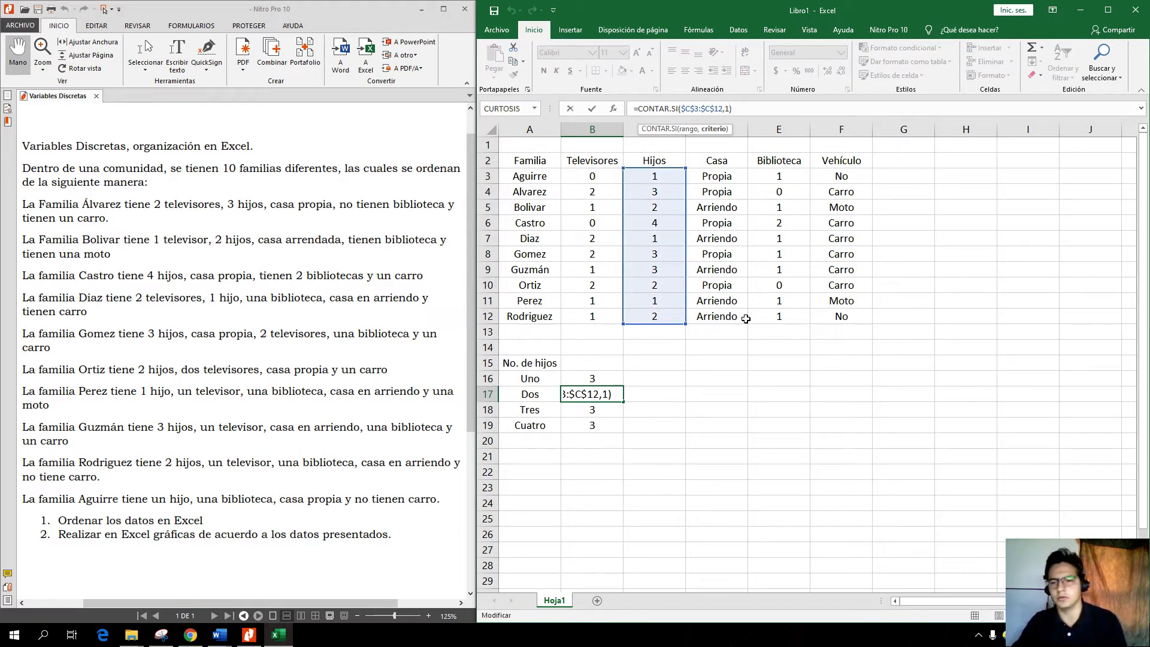
pyautogui.press('BackSpace')
pyautogui.write('2')
pyautogui.press('Return')
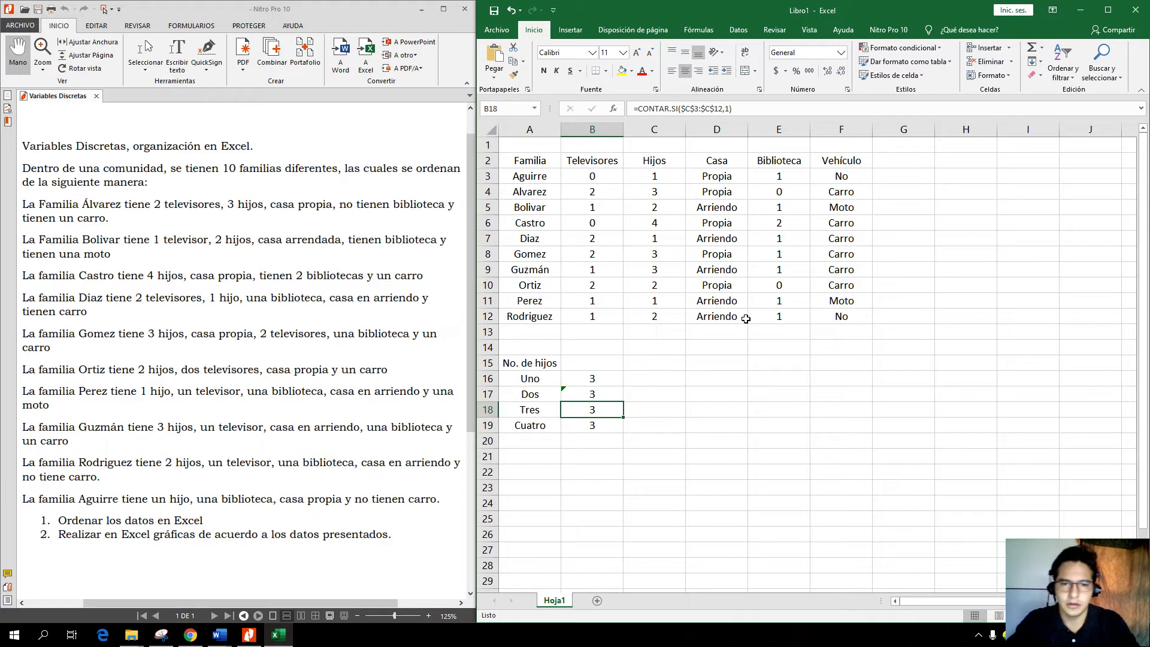
# Step: Change the CONTAR.SI criterion in cell B18, beside Tres, to 3
pyautogui.click(606, 395)
pyautogui.click(602, 412)
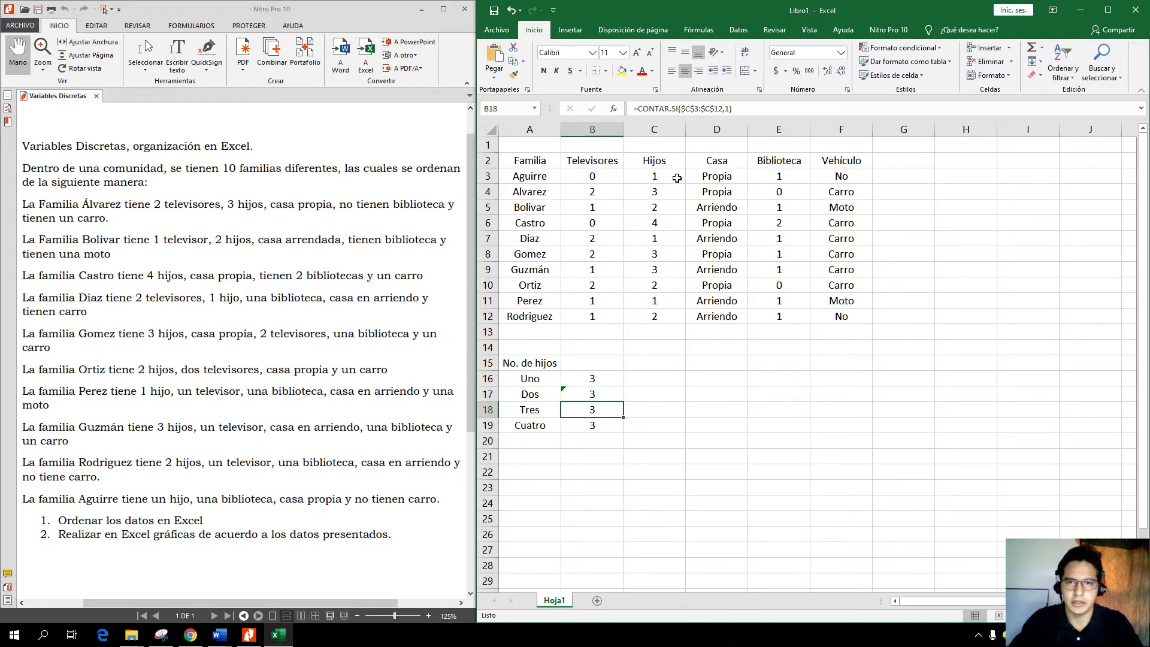
pyautogui.click(727, 116)
pyautogui.press('BackSpace')
pyautogui.write('3')
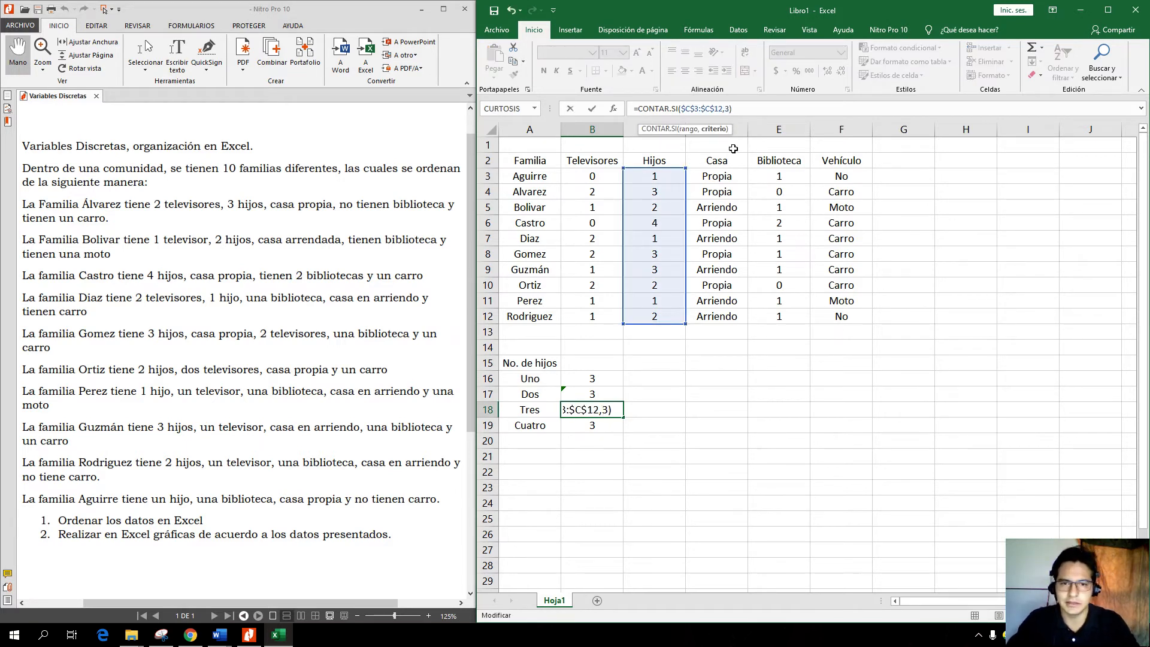
pyautogui.press('Return')
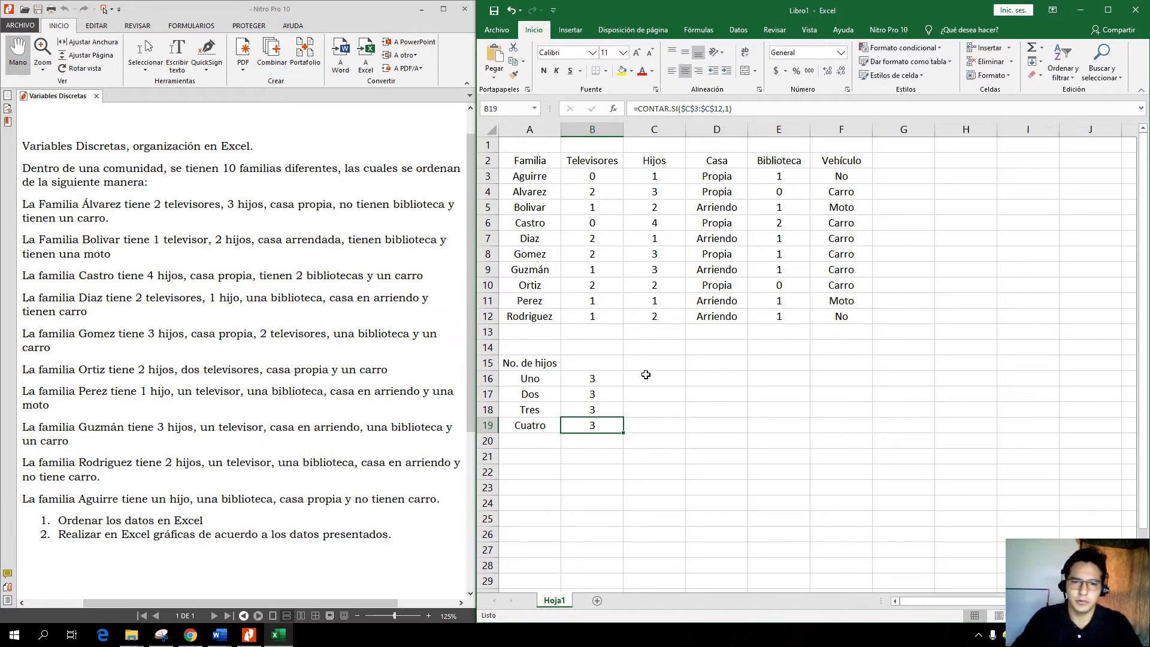
# Step: Change the CONTAR.SI criterion in cell B19, beside Cuatro, to 4 and select cell A22 below the table
pyautogui.click(730, 108)
pyautogui.press('BackSpace')
pyautogui.write('4')
pyautogui.press('Return')
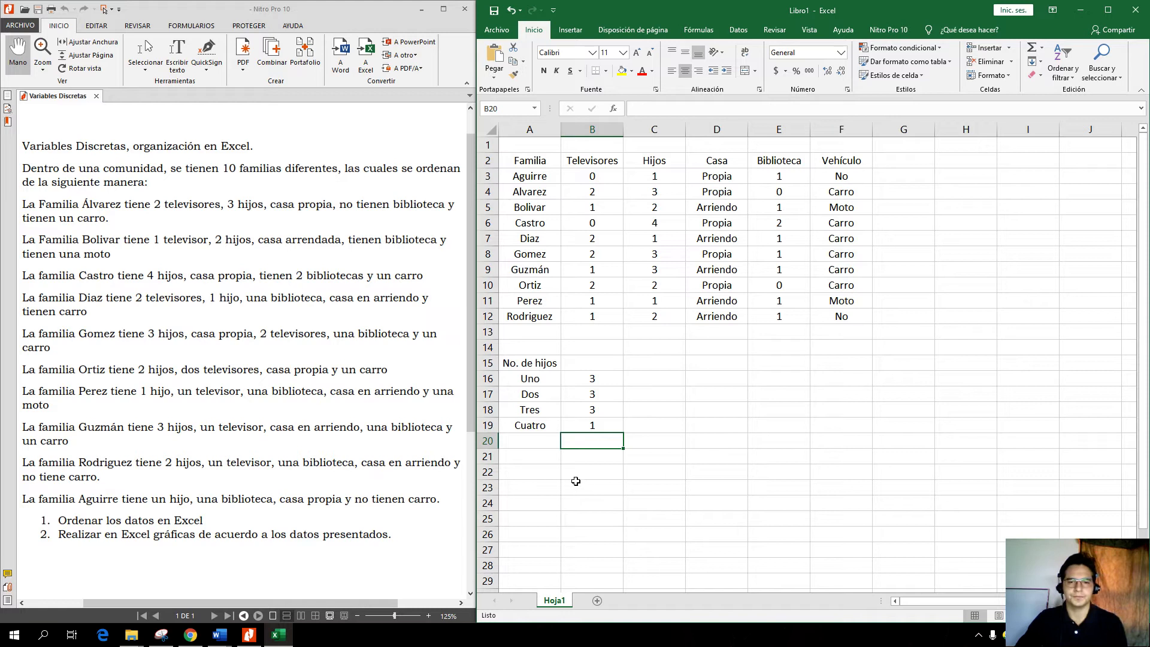
pyautogui.click(527, 471)
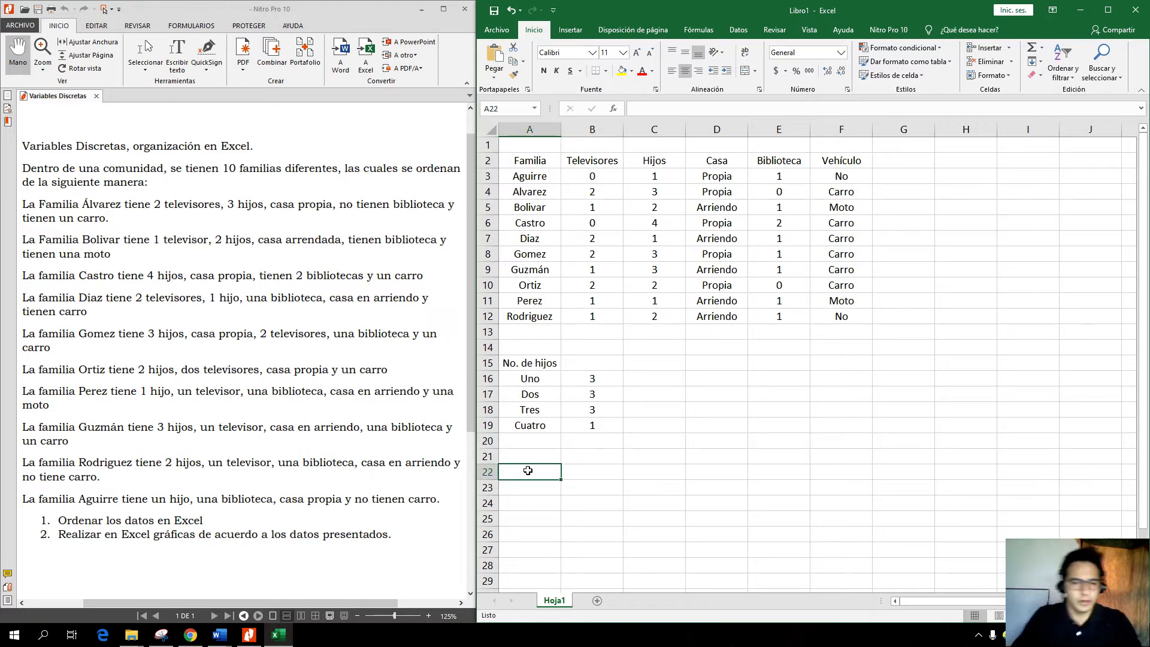
# Step: Enter the heading Vehículos in cell A22, below the number-of-children table
pyautogui.write('Vehi')
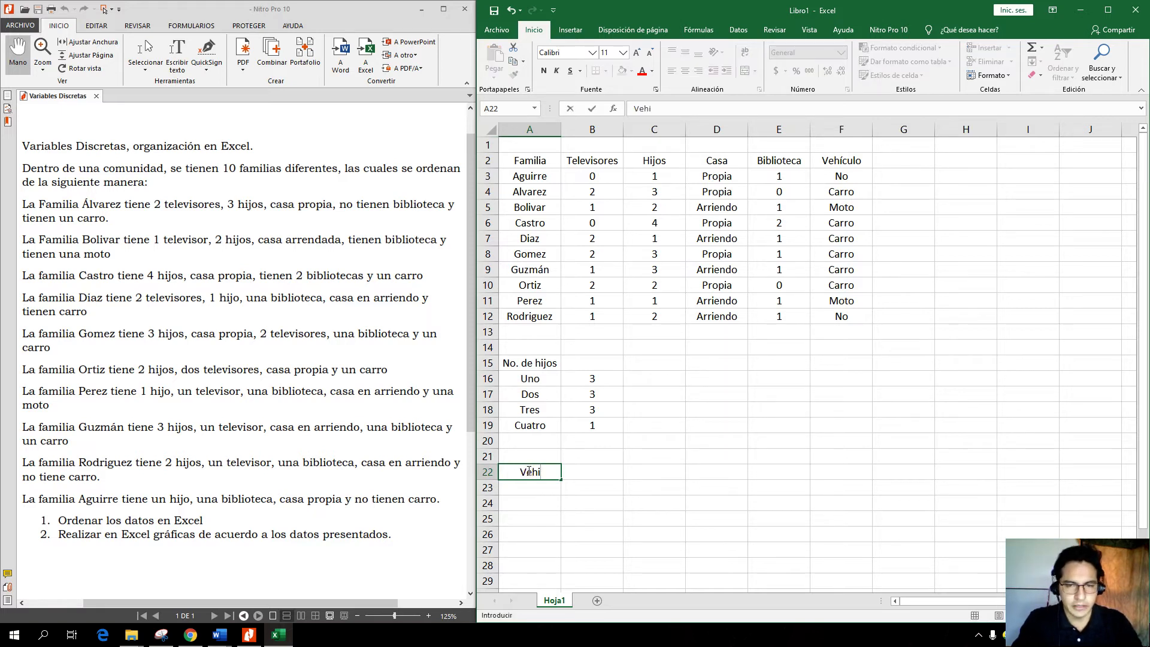
pyautogui.press('BackSpace')
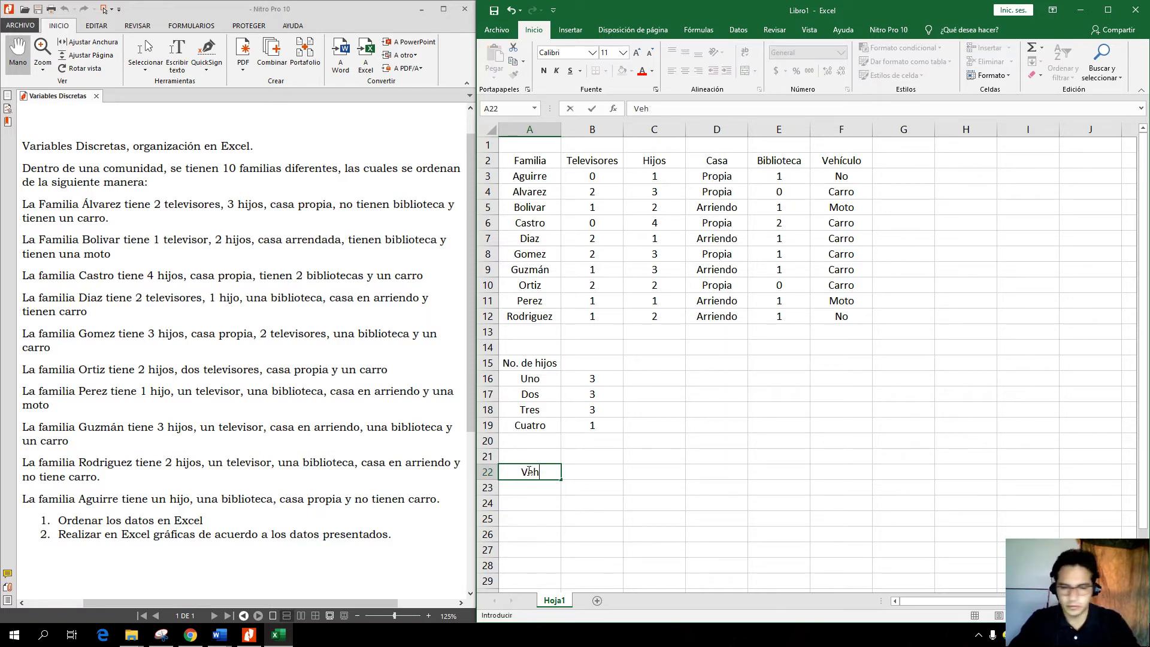
pyautogui.write('ículos')
pyautogui.press('Return')
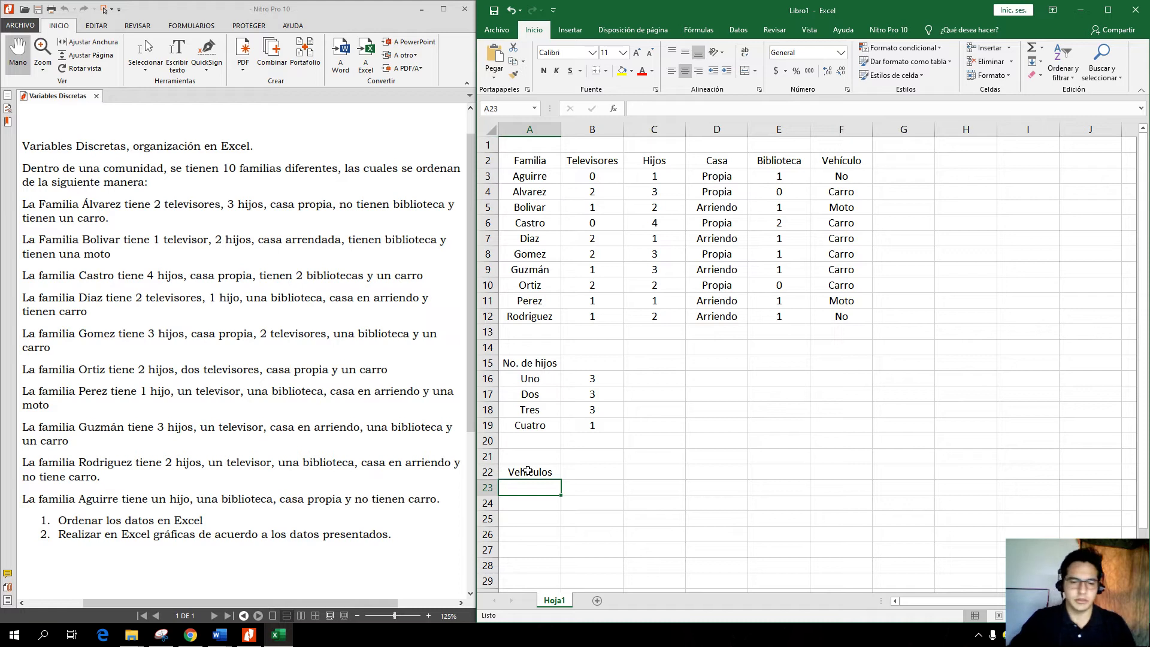
# Step: List the vehicle categories No, Moto and Carro in cells A23 to A25 under the Vehículos heading
pyautogui.write('No')
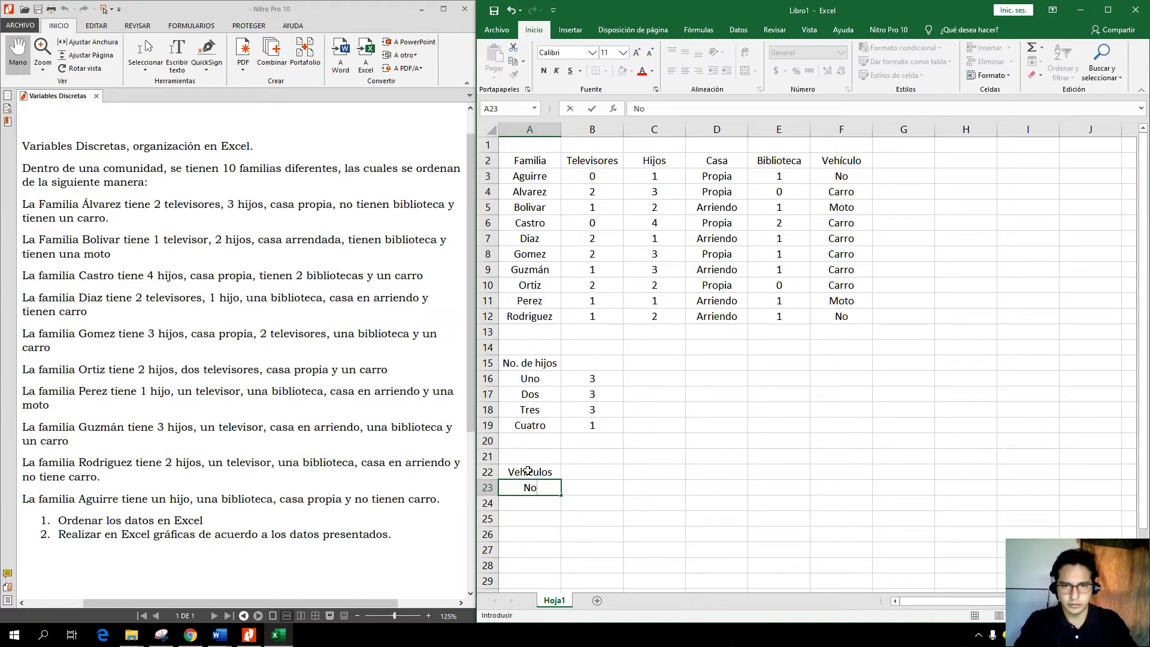
pyautogui.press('Return')
pyautogui.write('C')
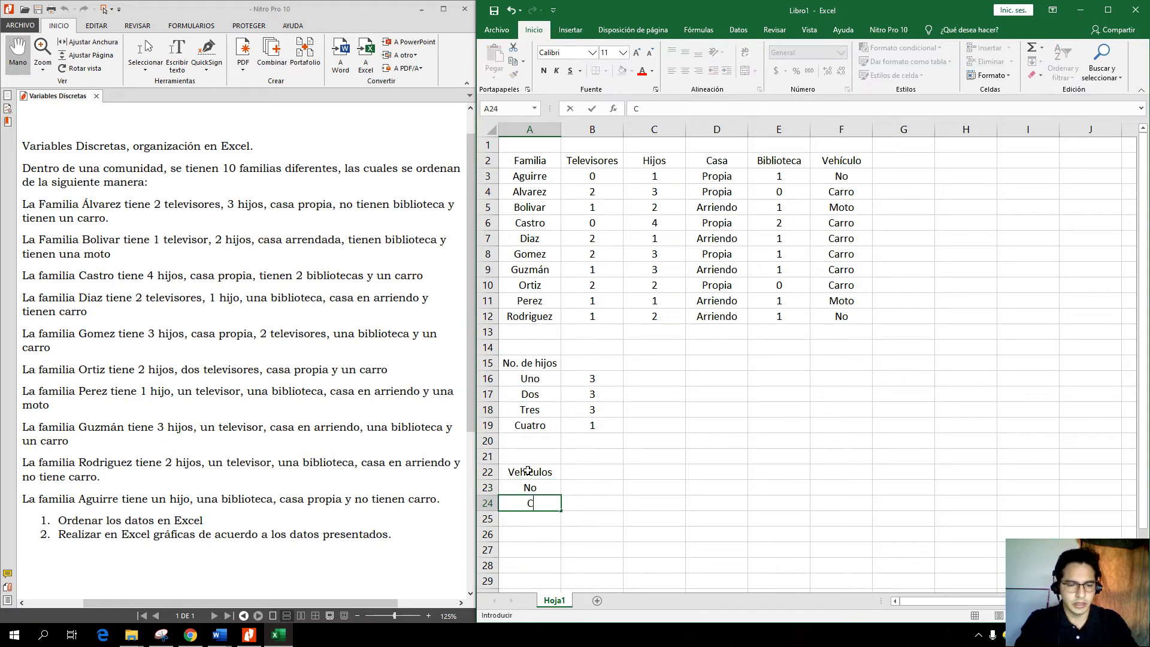
pyautogui.press('BackSpace')
pyautogui.write('M')
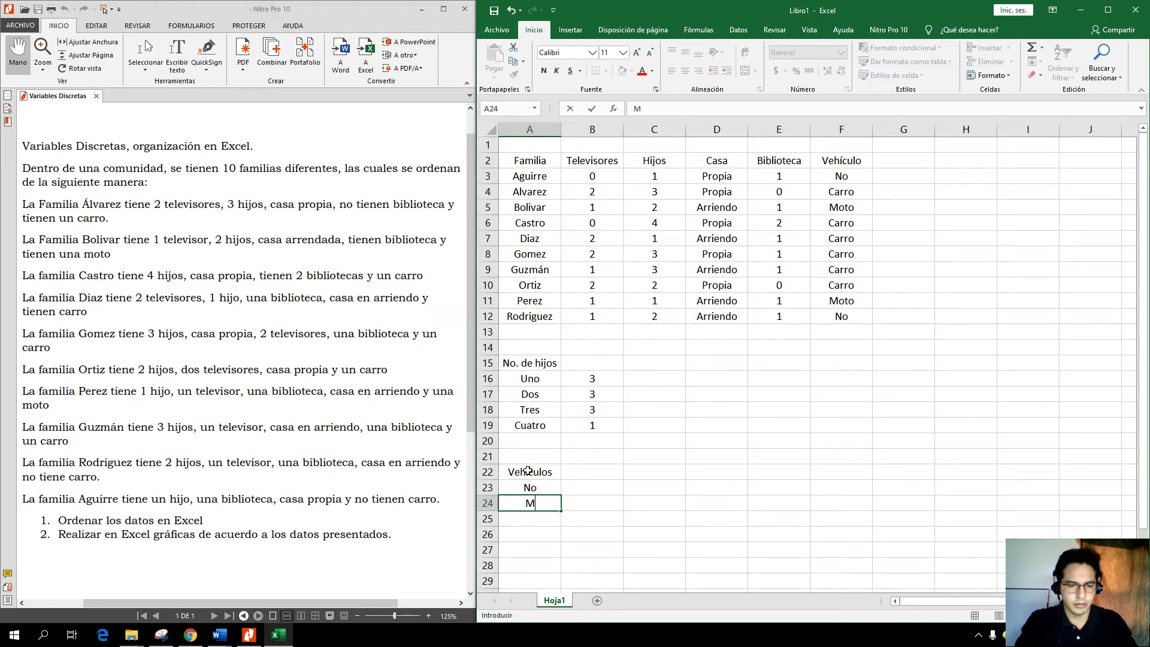
pyautogui.write('oto')
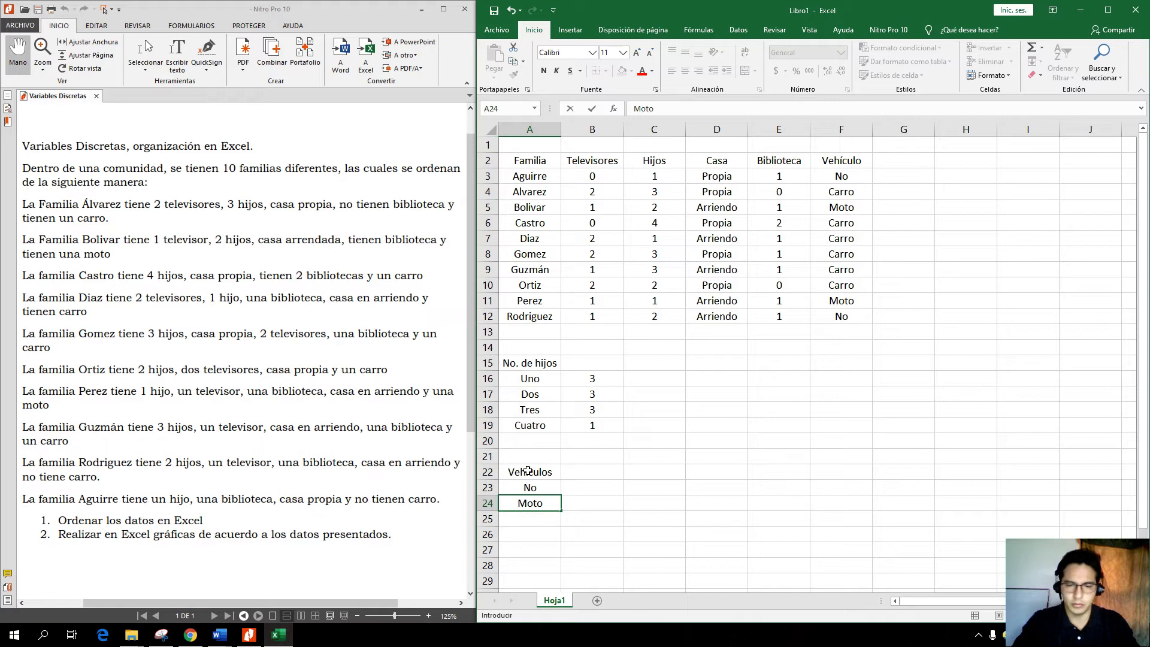
pyautogui.press('Return')
pyautogui.write('Carro')
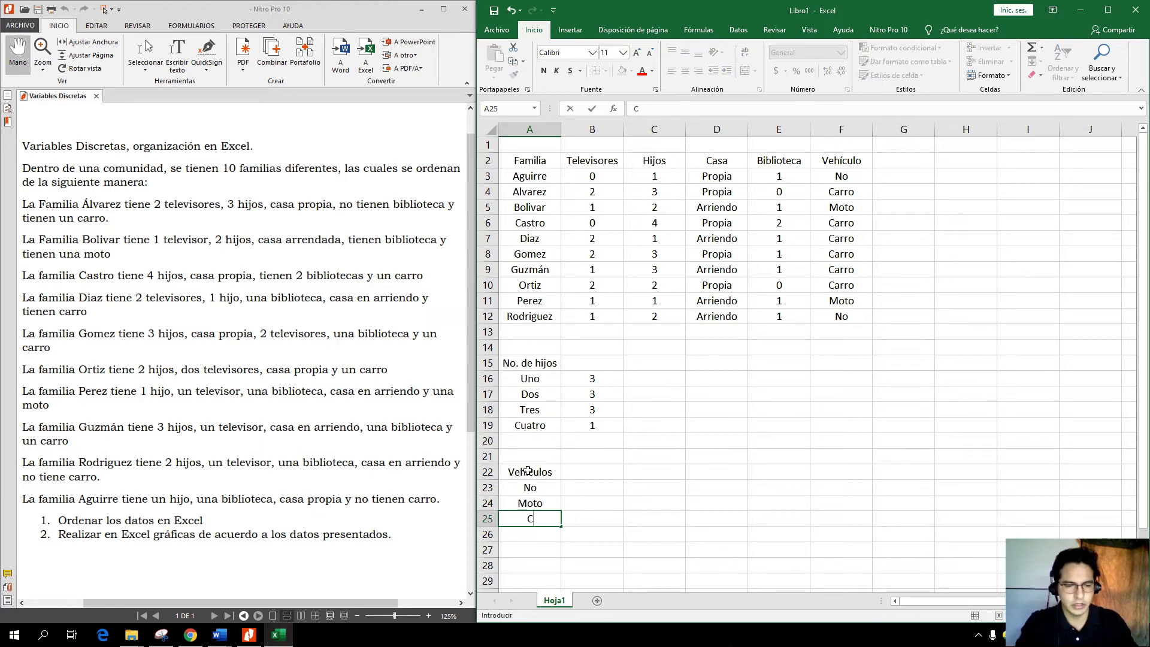
pyautogui.press('Tab')
# Step: Count the families without a vehicle in B23 with =CONTAR.SI($F$3:$F$12,"No"), using an absolute range
pyautogui.press('Up')
pyautogui.press('Up')
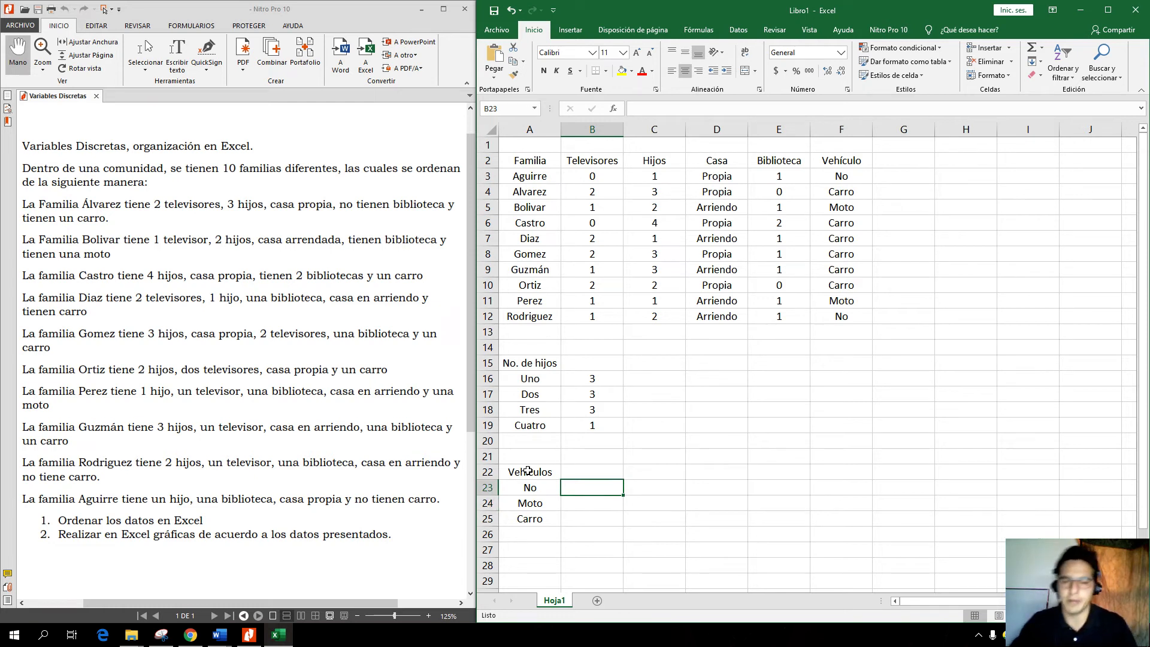
pyautogui.write('=contar')
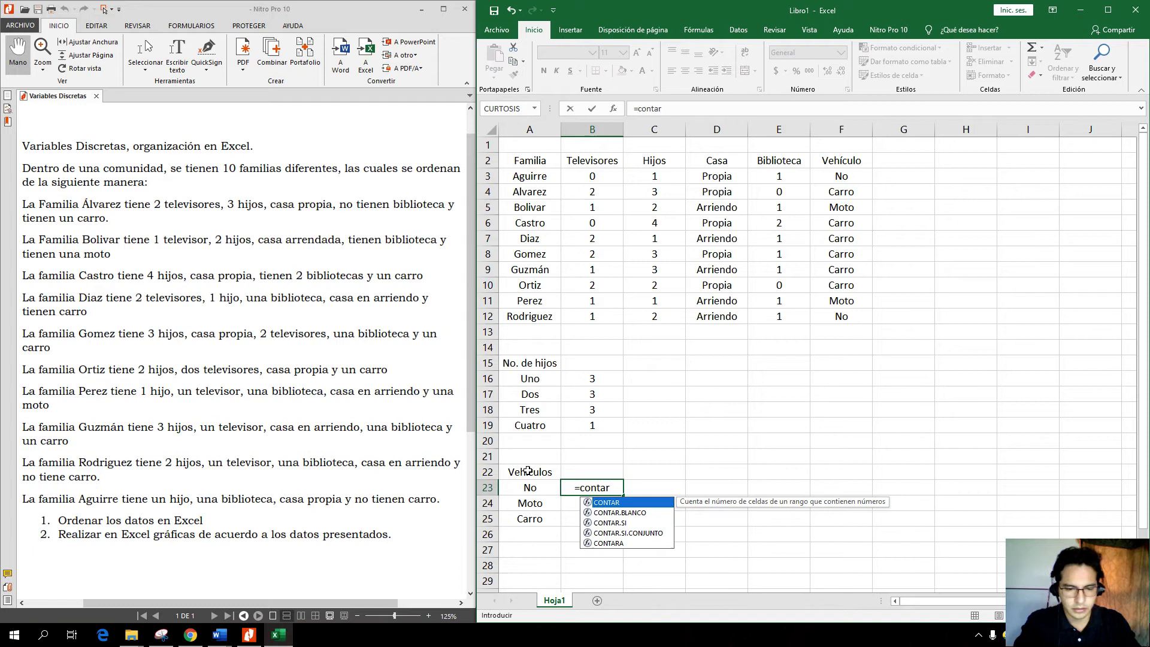
pyautogui.write('.si')
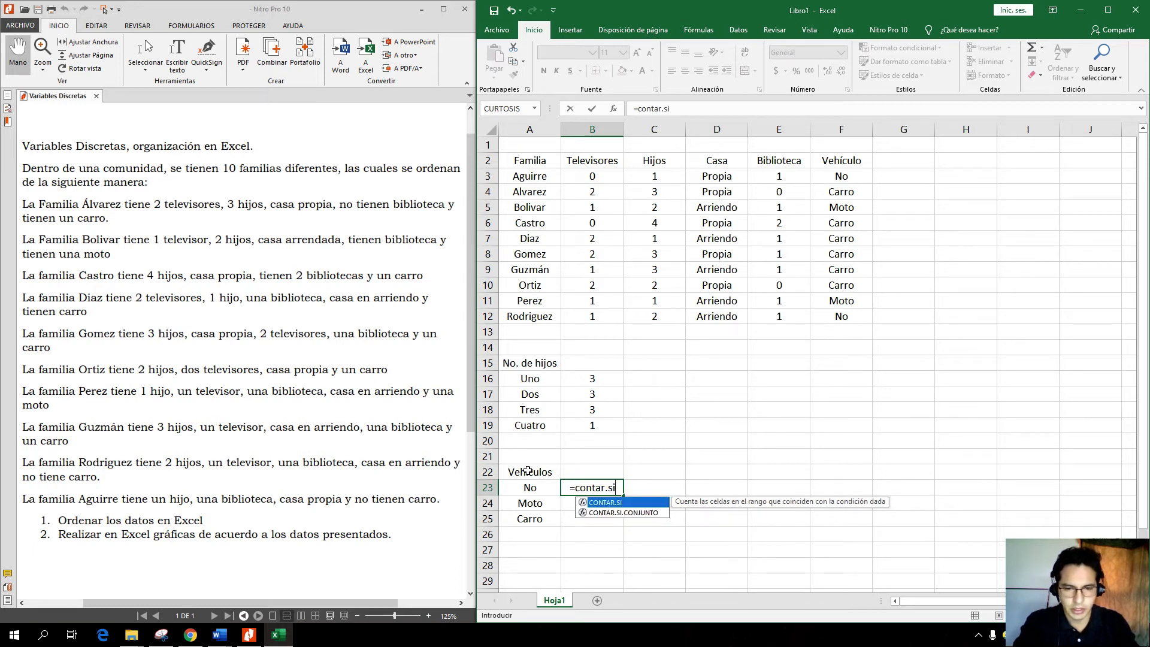
pyautogui.write('(')
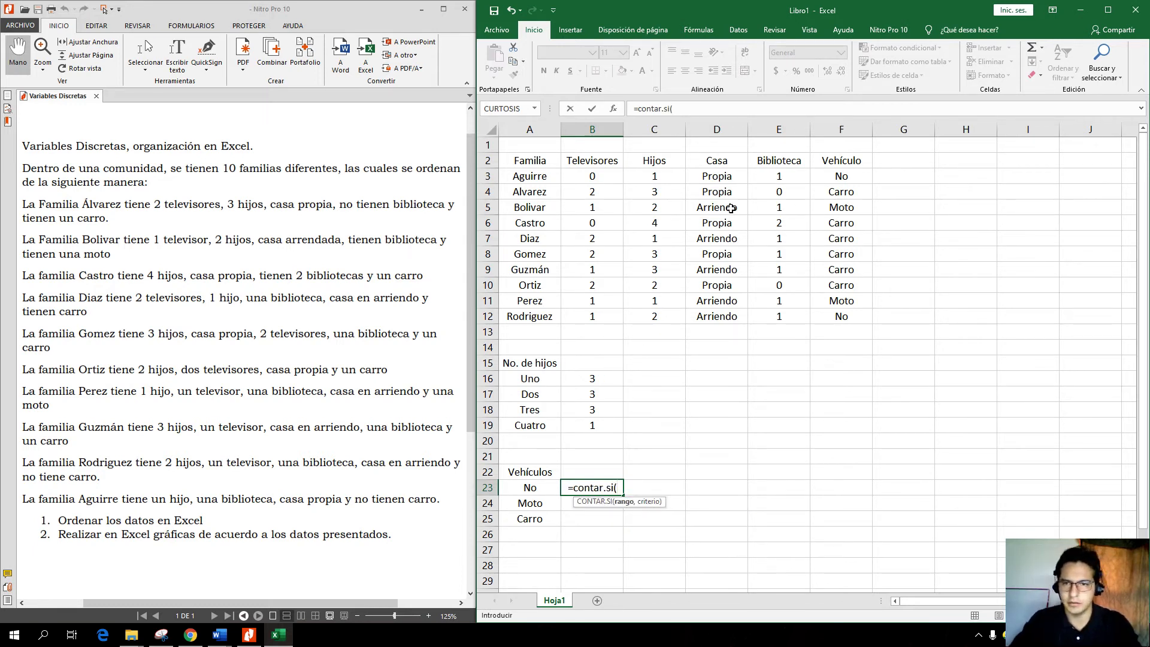
pyautogui.moveTo(828, 178); pyautogui.dragTo(841, 317)
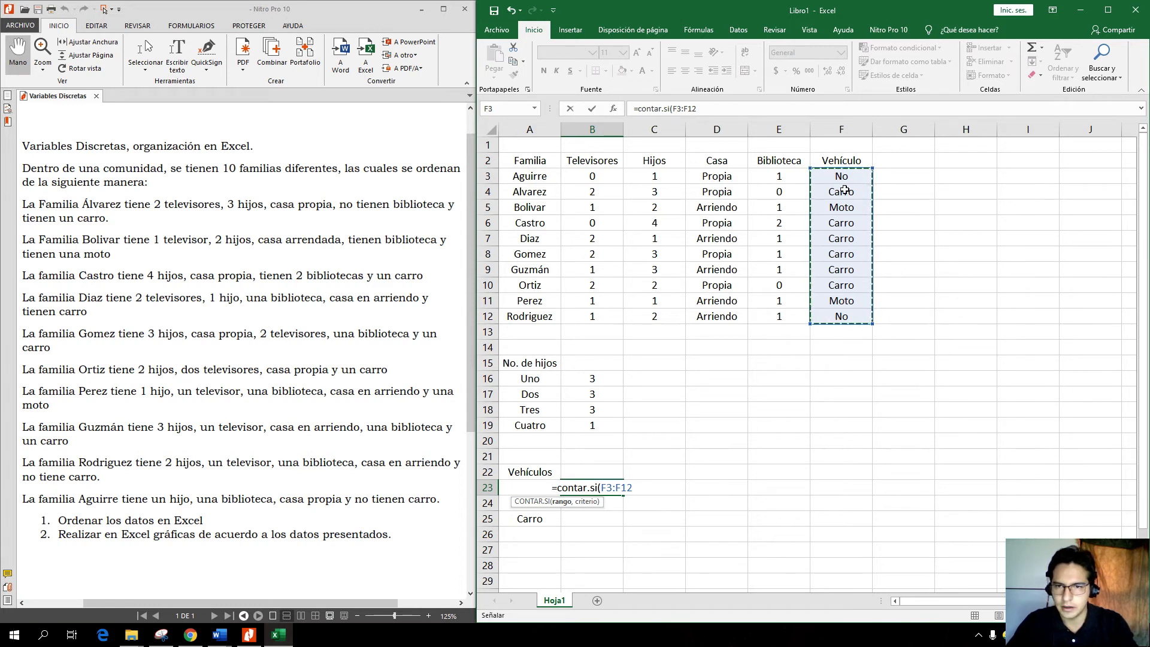
pyautogui.press('F4')
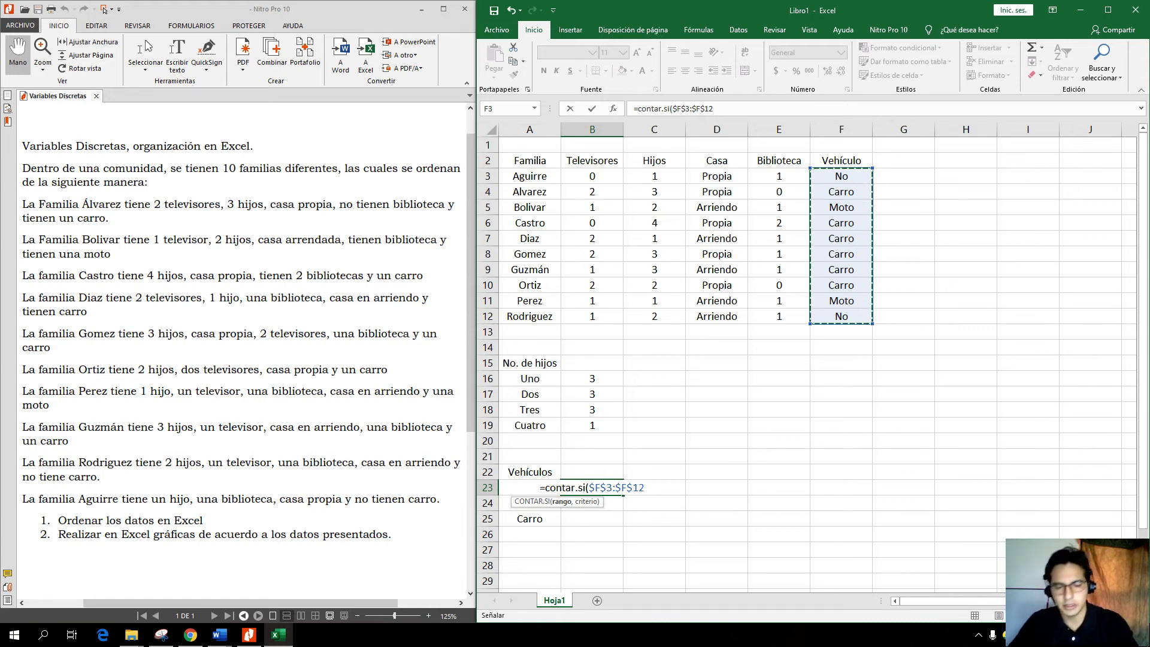
pyautogui.write(',')
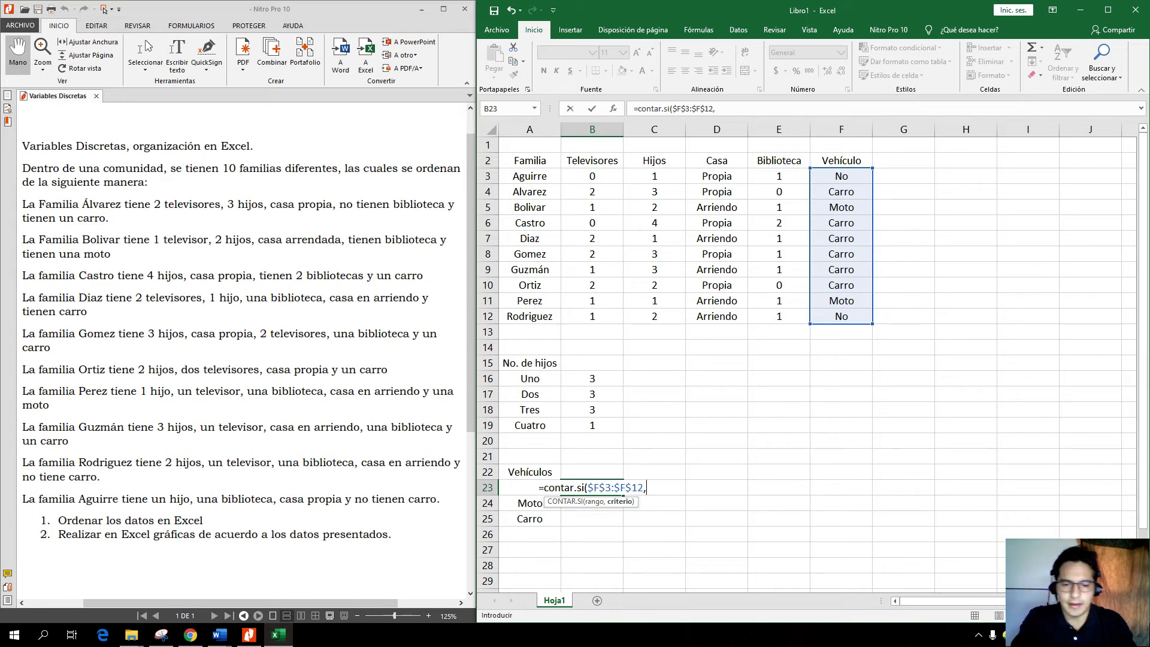
pyautogui.write('"')
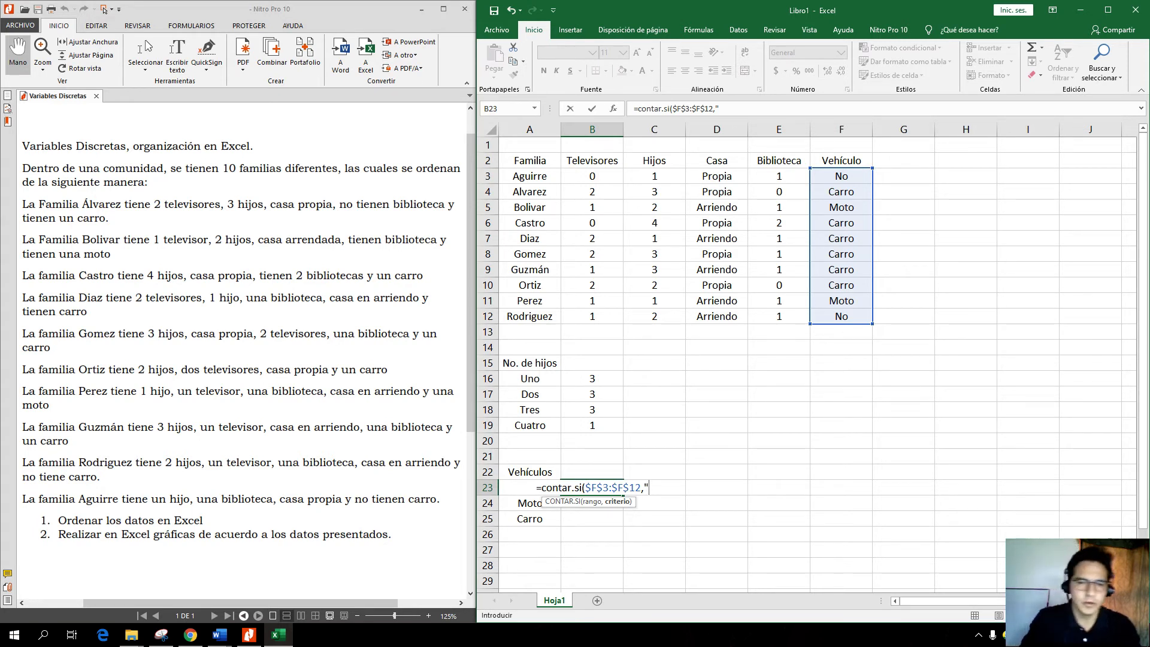
pyautogui.write('No')
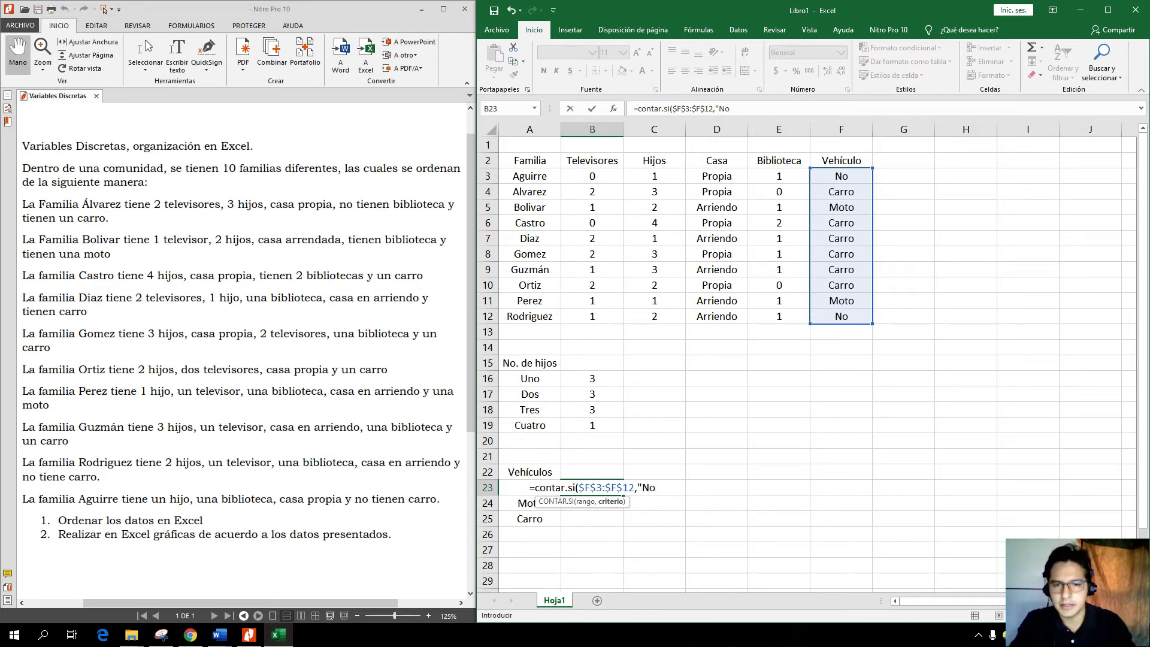
pyautogui.write('"')
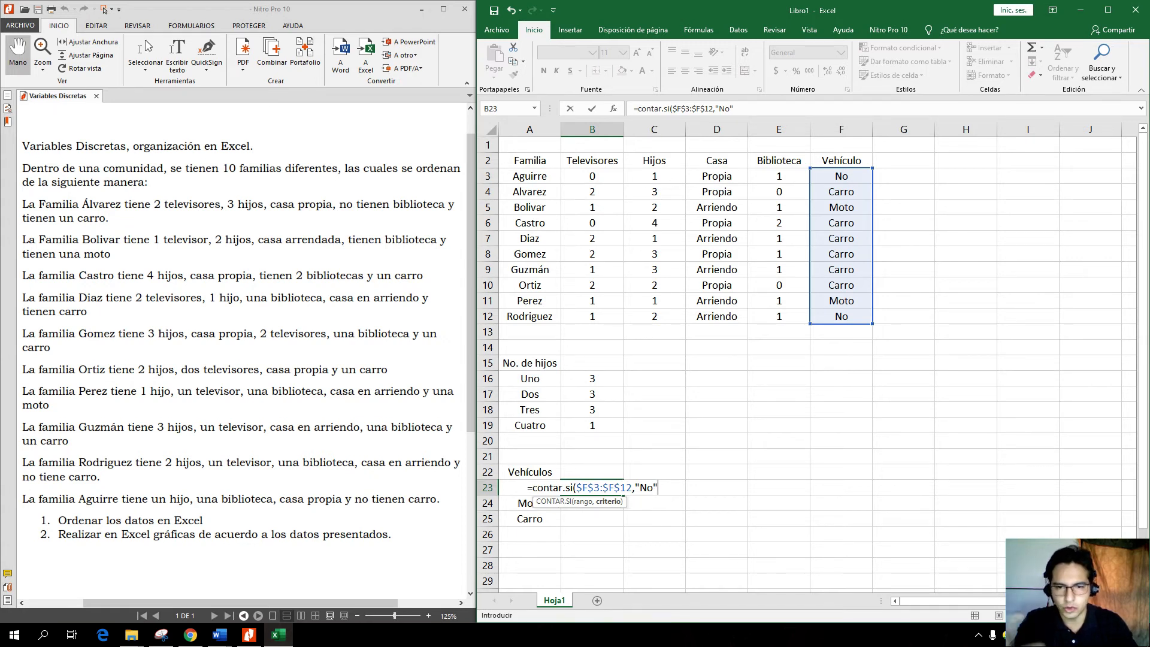
pyautogui.write(')')
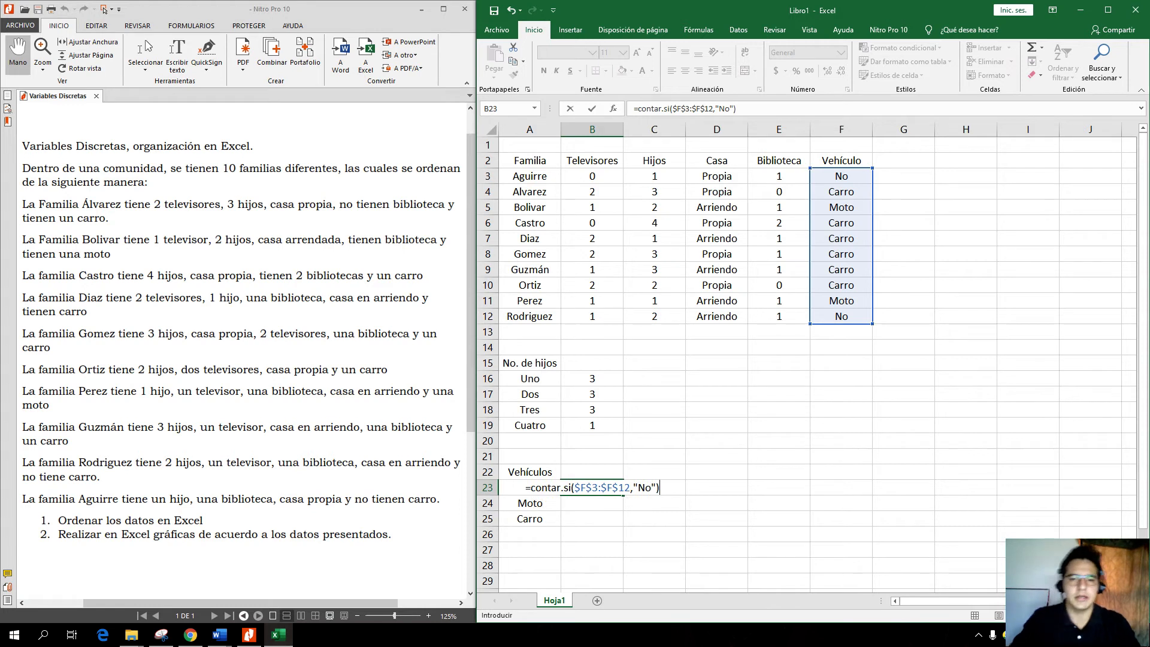
pyautogui.press('Return')
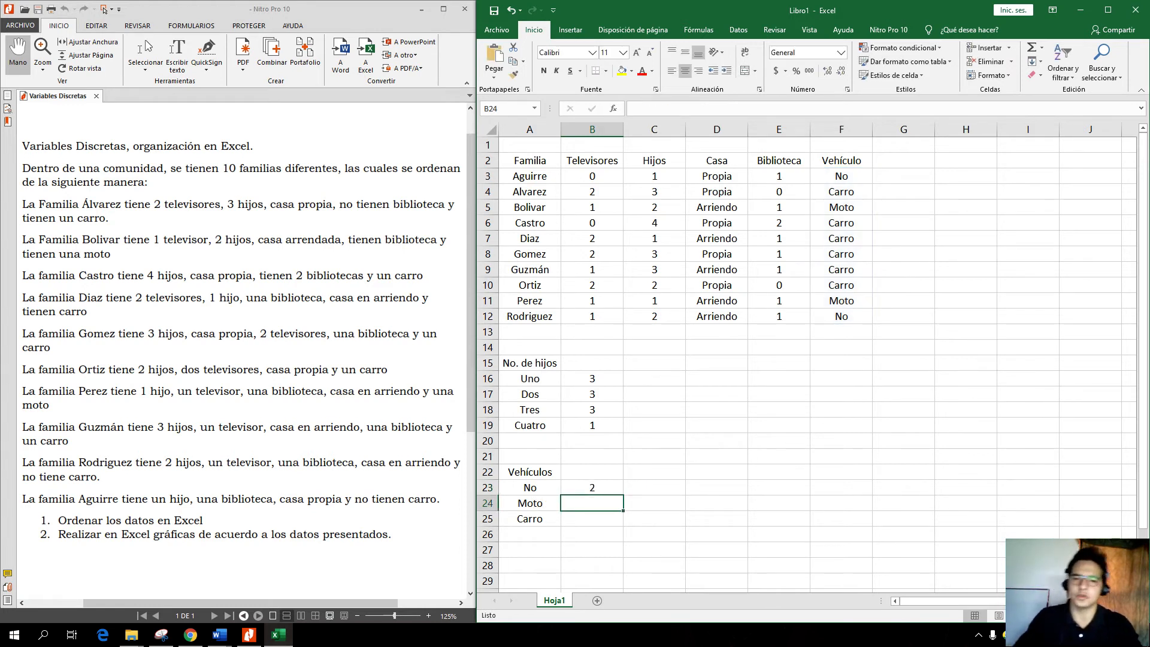
# Step: Copy B23's formula down to B25 and change the criterion in B24 to "Moto"
pyautogui.click(598, 490)
pyautogui.moveTo(624, 495); pyautogui.dragTo(626, 525)
pyautogui.click(602, 510)
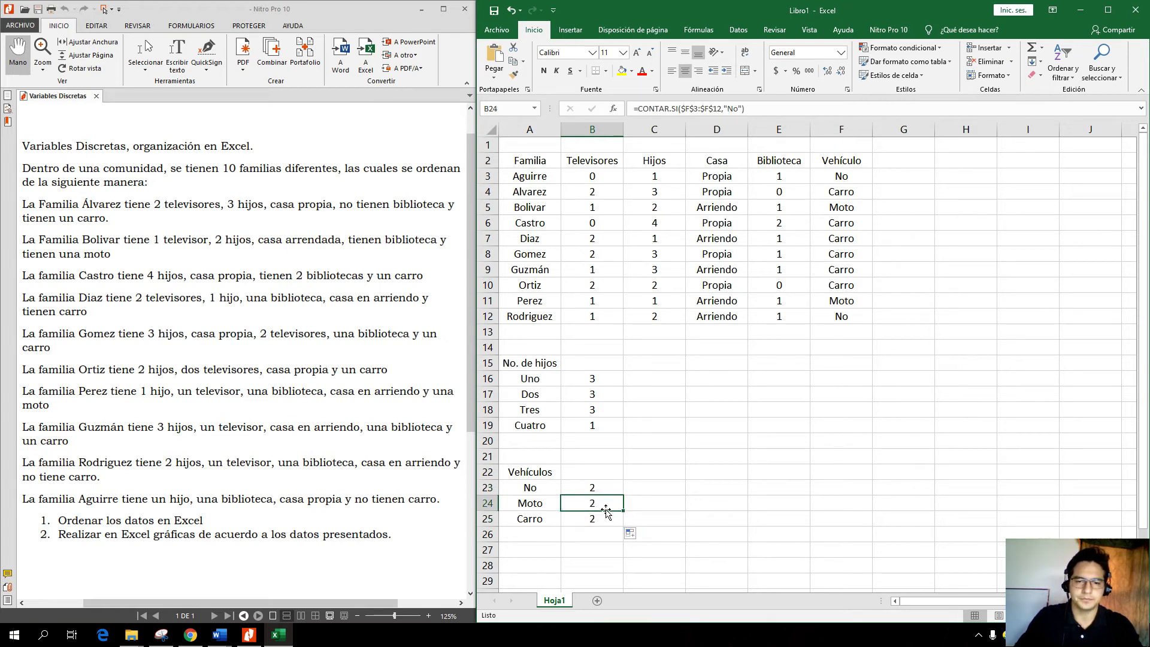
pyautogui.click(738, 108)
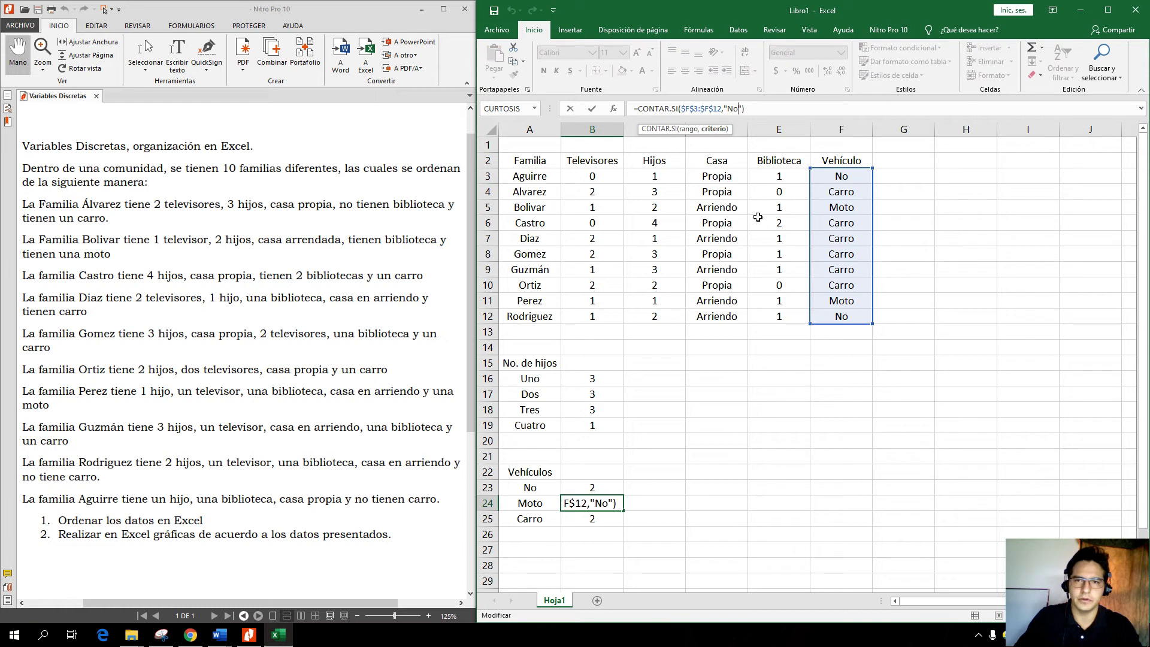
pyautogui.press('BackSpace')
pyautogui.press('BackSpace')
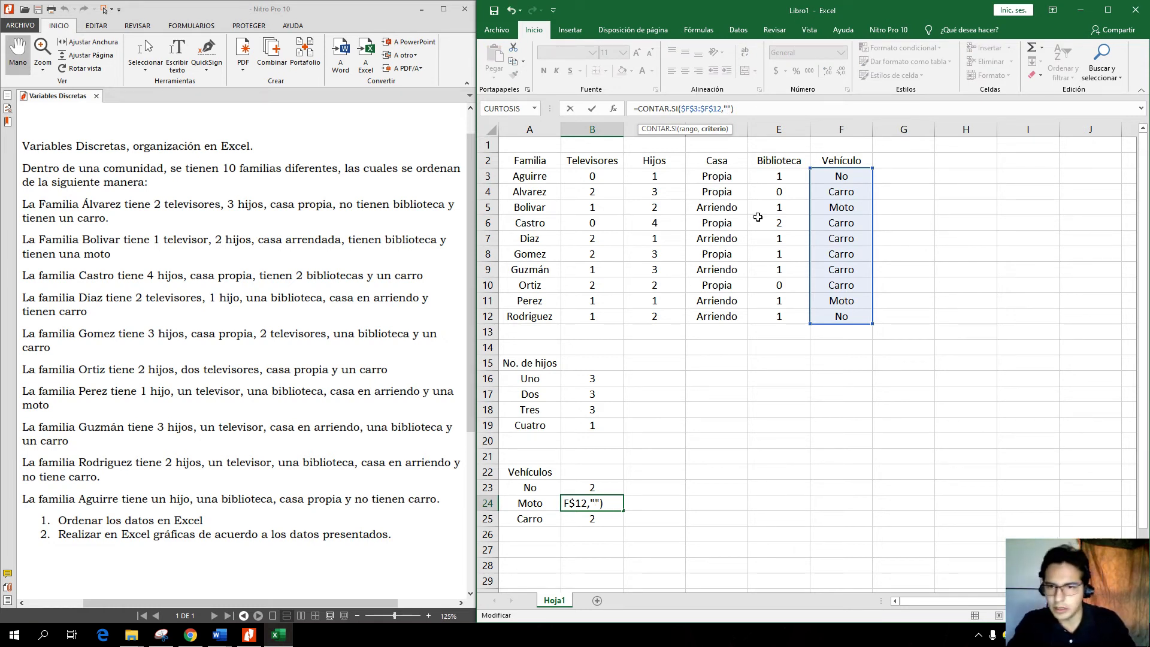
pyautogui.write('Moto')
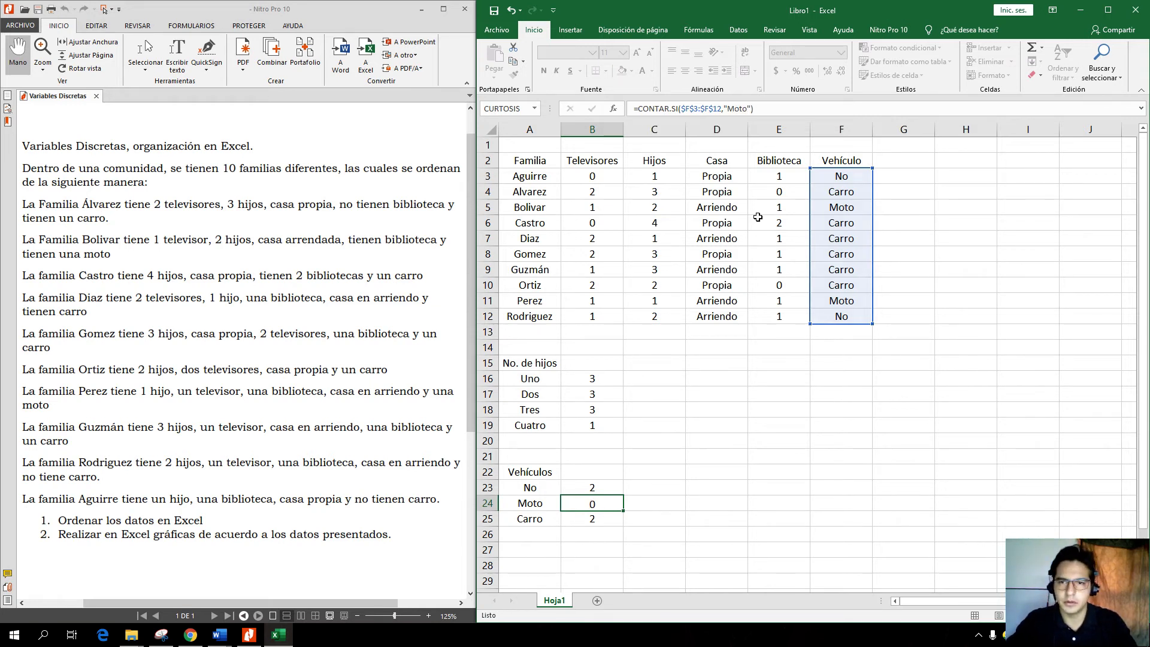
pyautogui.press('Return')
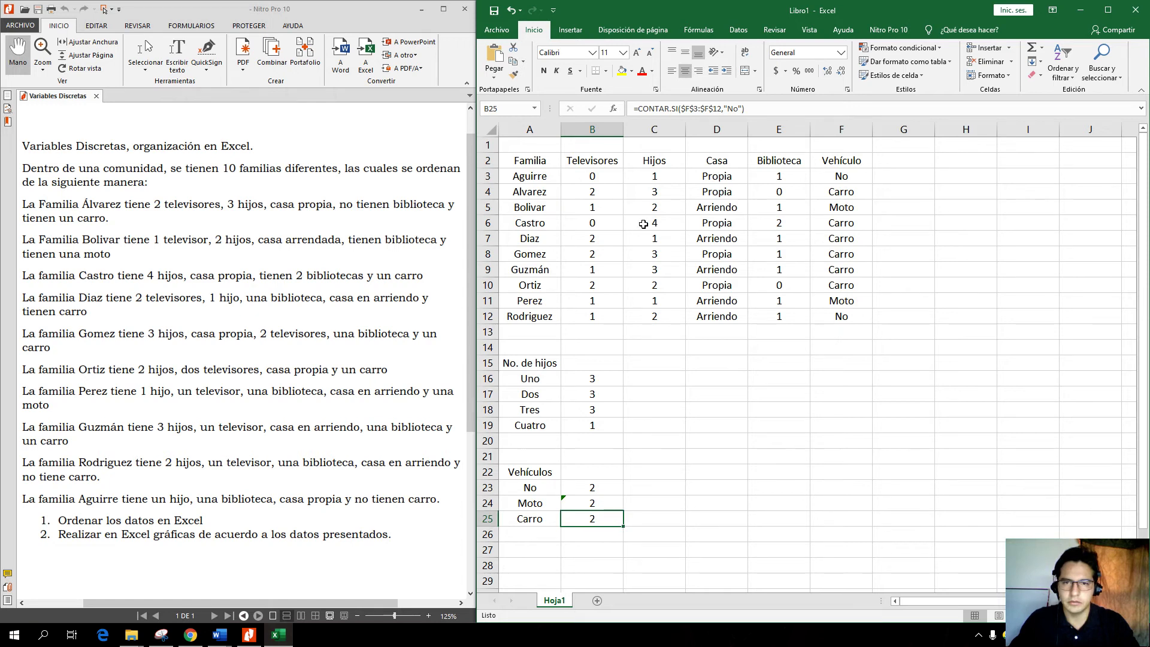
# Step: Change the CONTAR.SI criterion in cell B25 to "Carro"
pyautogui.click(739, 114)
pyautogui.press('BackSpace')
pyautogui.press('BackSpace')
pyautogui.write('Carro')
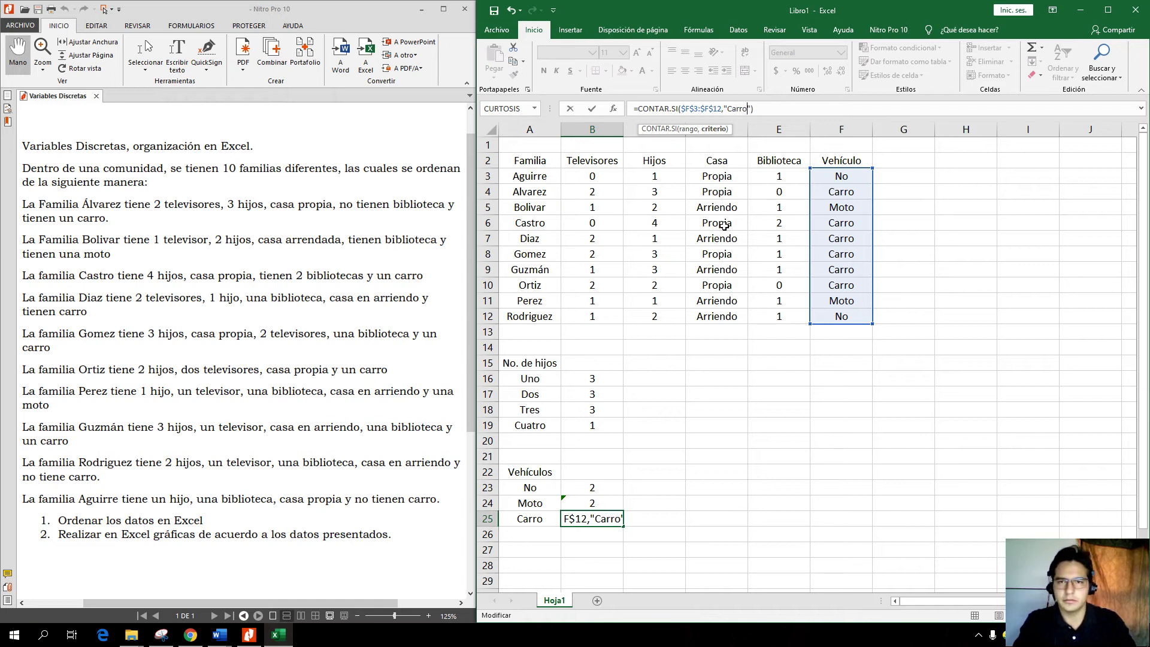
pyautogui.press('Return')
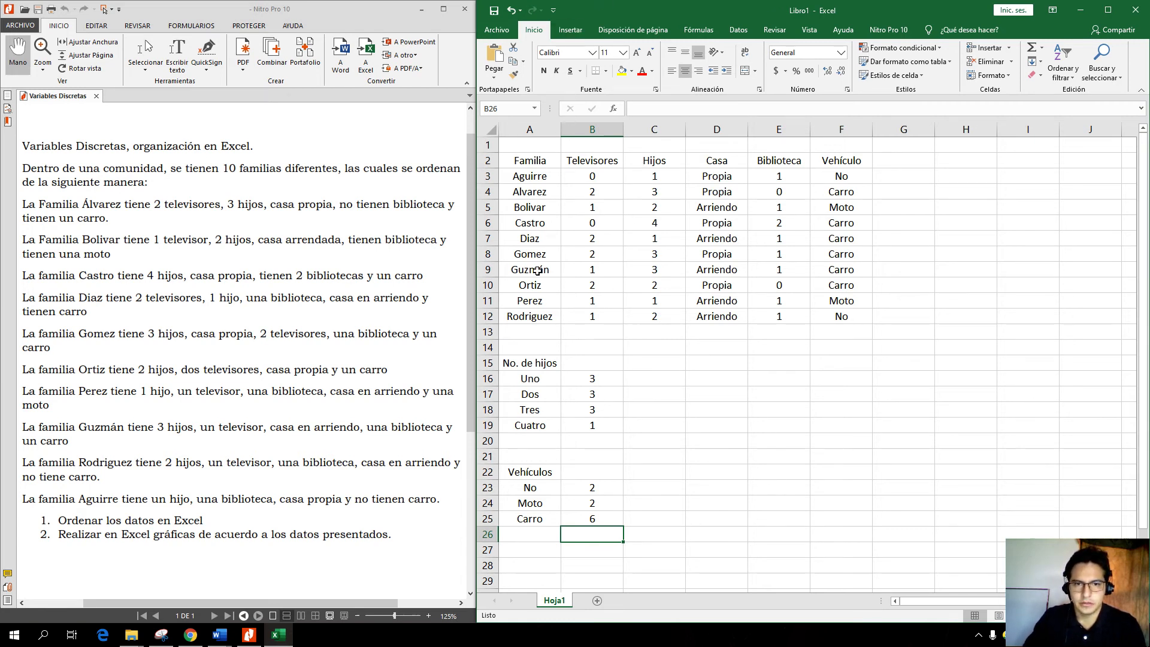
# Step: Insert a 3D pie chart from the number-of-children labels and counts in A16:B19
pyautogui.moveTo(527, 378); pyautogui.dragTo(590, 422)
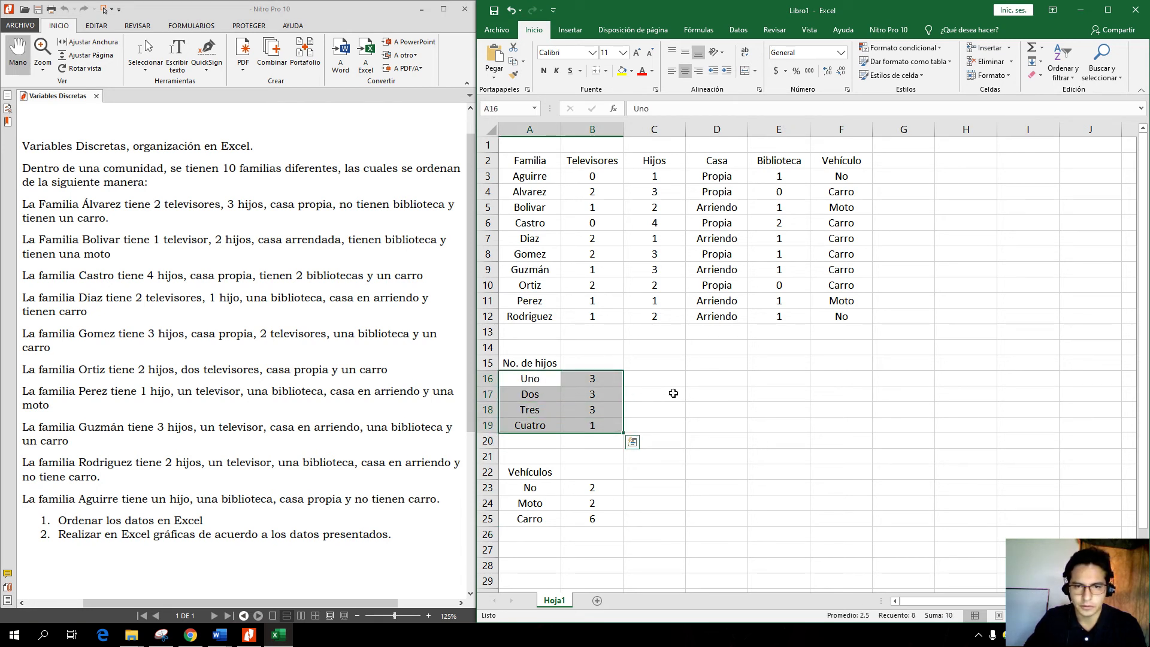
pyautogui.click(659, 394)
pyautogui.click(537, 379)
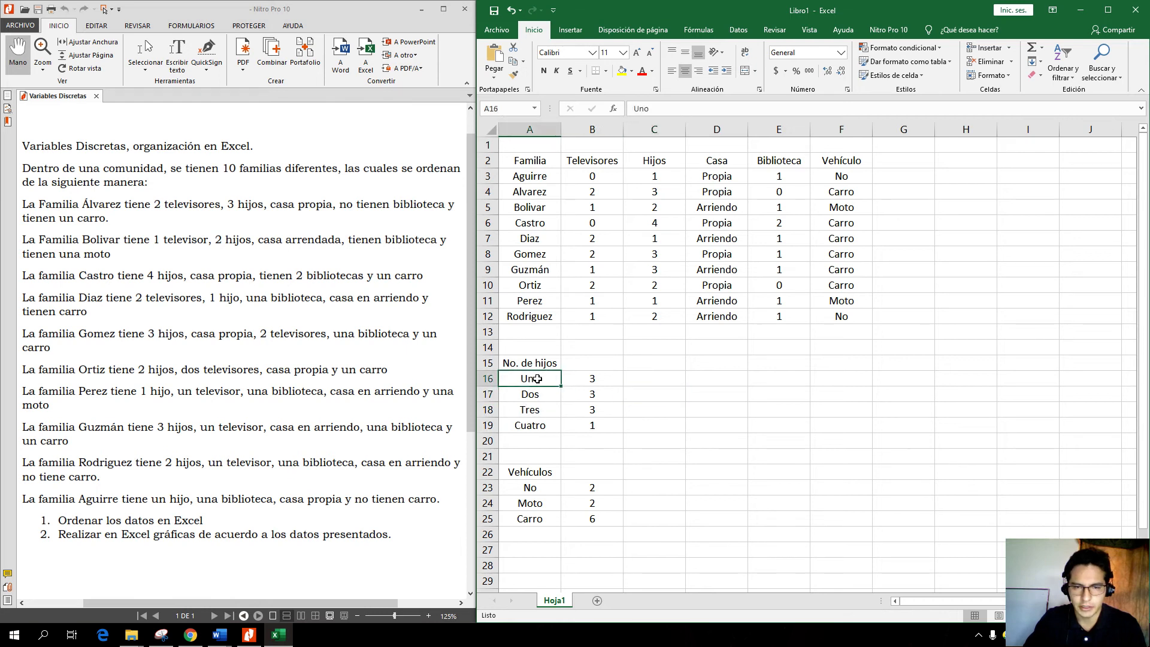
pyautogui.moveTo(537, 379); pyautogui.dragTo(599, 422)
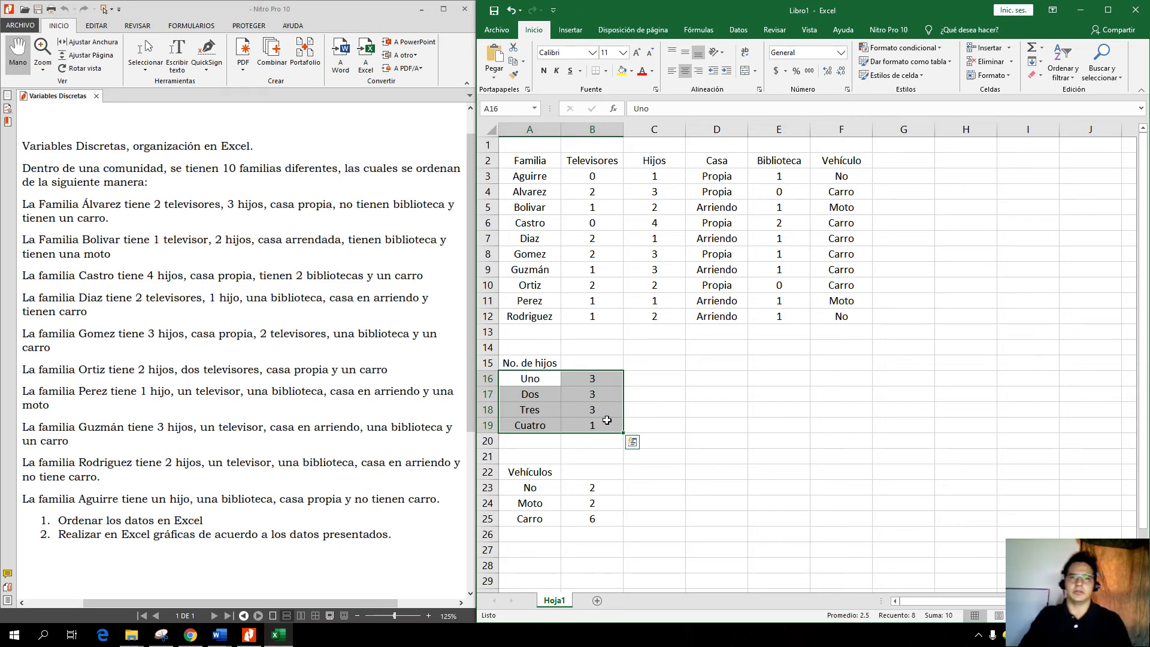
pyautogui.click(578, 31)
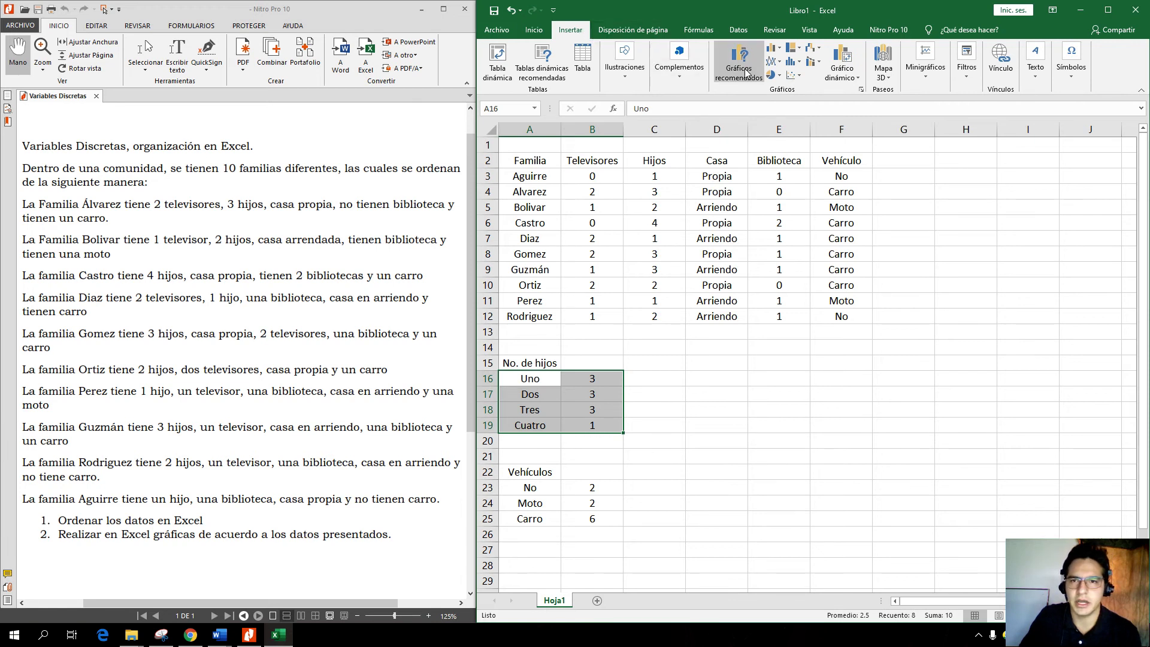
pyautogui.click(774, 77)
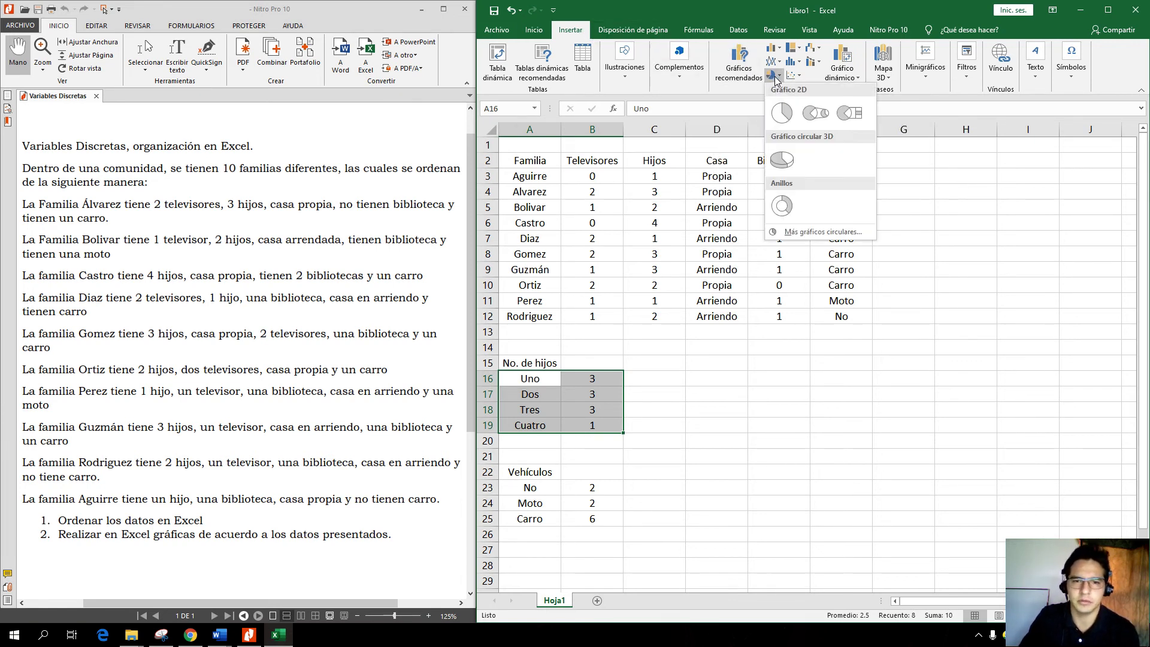
pyautogui.click(782, 157)
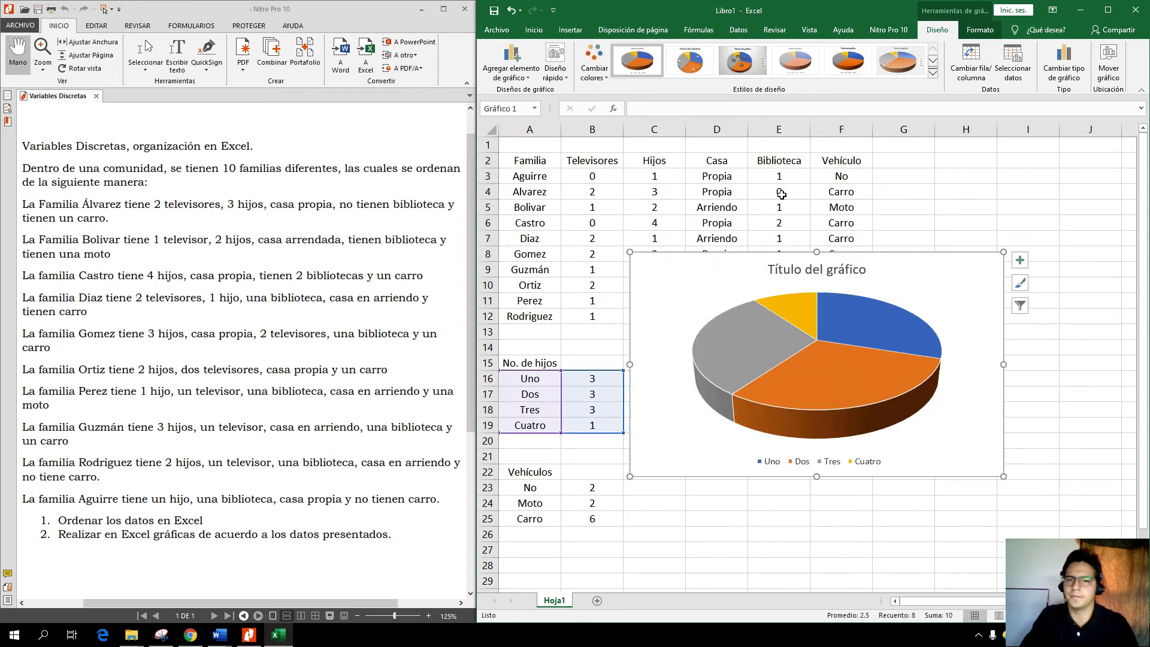
# Step: Move the pie chart below the family data, beside the two frequency tables, and select its title
pyautogui.moveTo(928, 260)
pyautogui.mouseDown()
pyautogui.moveTo(907, 344)
pyautogui.moveTo(955, 350)
pyautogui.mouseUp()
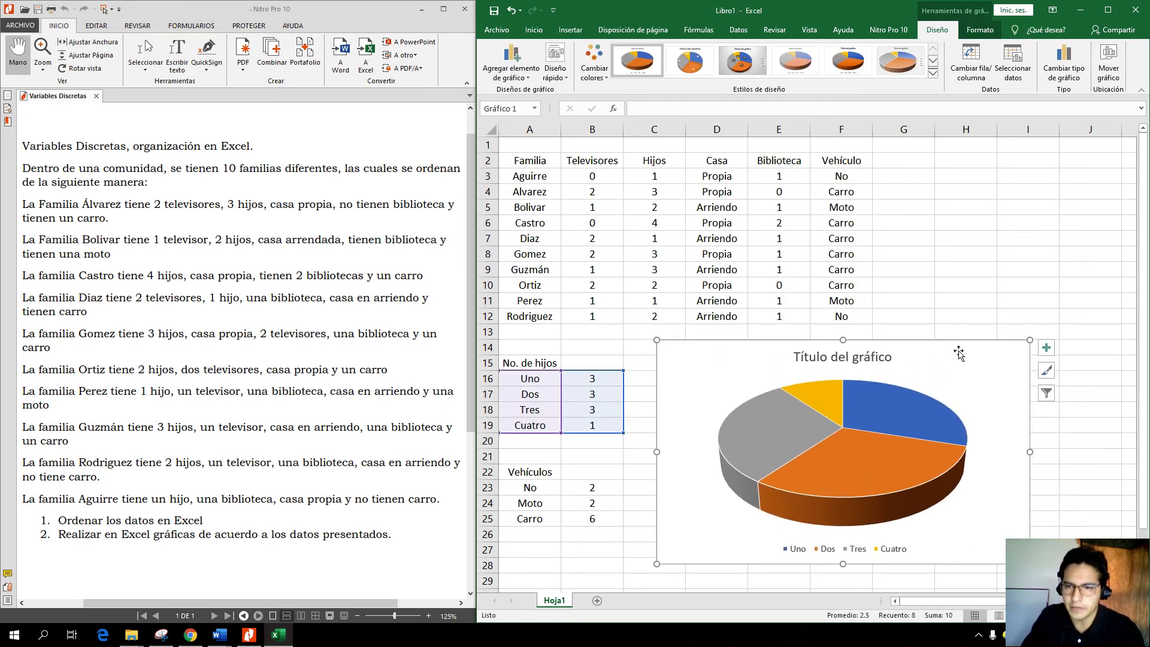
pyautogui.click(1096, 463)
pyautogui.click(870, 358)
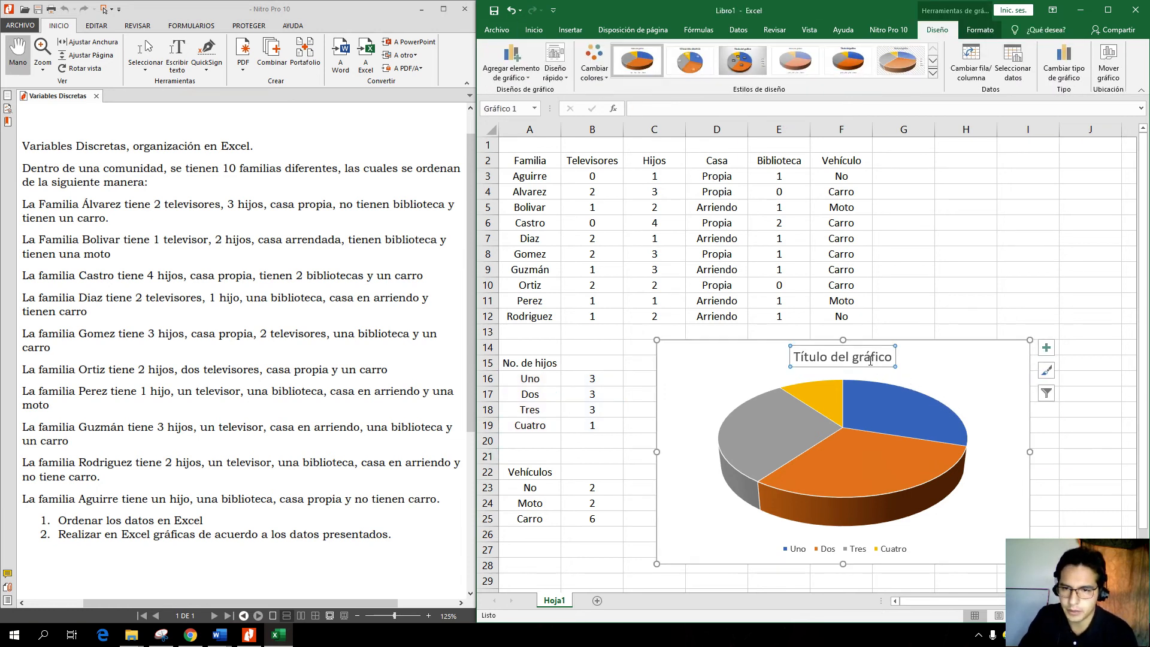
# Step: Replace the pie chart's placeholder title with "Número de hijos" and close the formatting pane
pyautogui.doubleClick(870, 359)
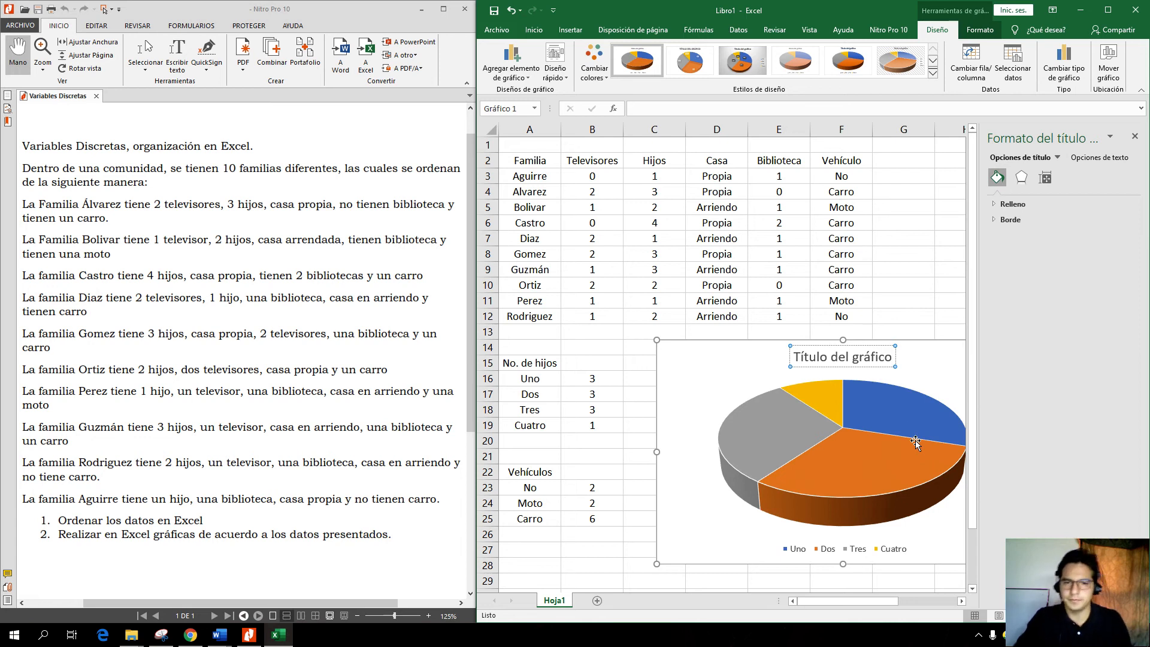
pyautogui.press('BackSpace')
pyautogui.press('BackSpace')
pyautogui.press('BackSpace')
pyautogui.press('BackSpace')
pyautogui.press('BackSpace')
pyautogui.press('BackSpace')
pyautogui.press('BackSpace')
pyautogui.press('BackSpace')
pyautogui.press('BackSpace')
pyautogui.press('BackSpace')
pyautogui.press('BackSpace')
pyautogui.press('BackSpace')
pyautogui.press('BackSpace')
pyautogui.press('BackSpace')
pyautogui.press('BackSpace')
pyautogui.press('BackSpace')
pyautogui.press('BackSpace')
pyautogui.write('N')
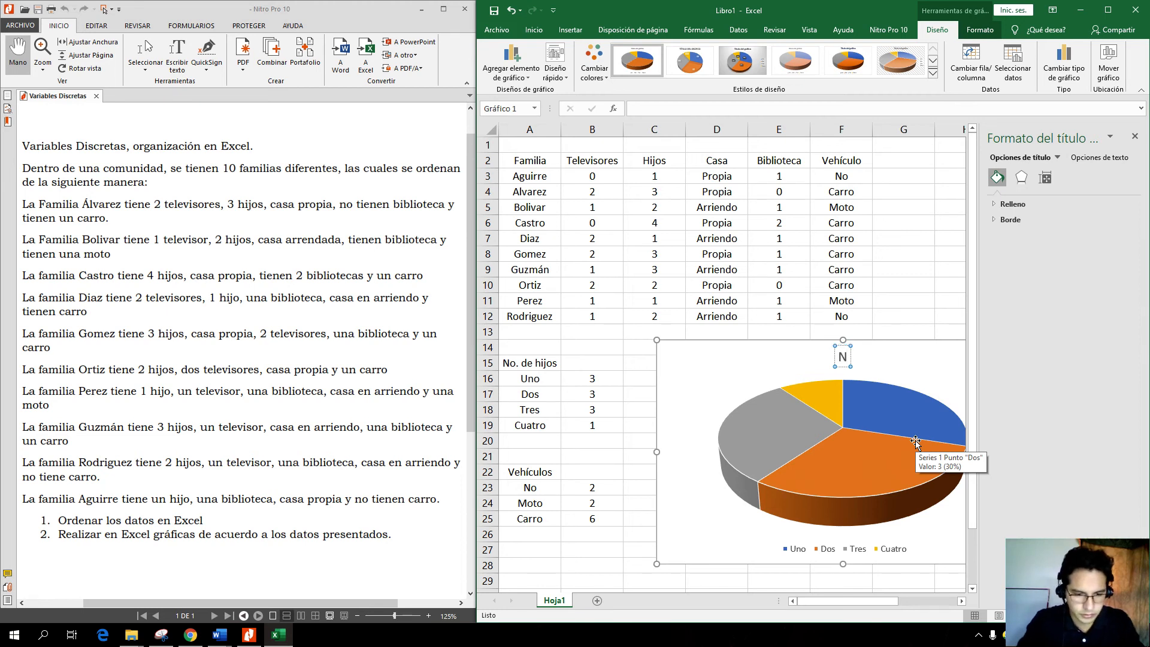
pyautogui.write('úmero de hijos')
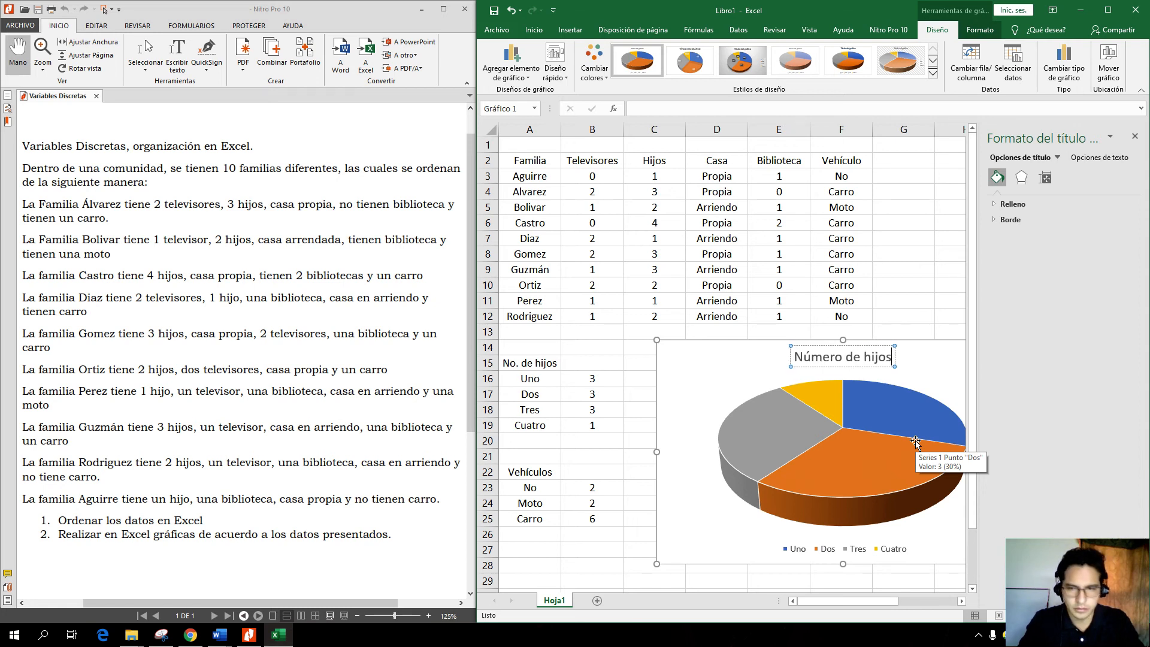
pyautogui.press('Return')
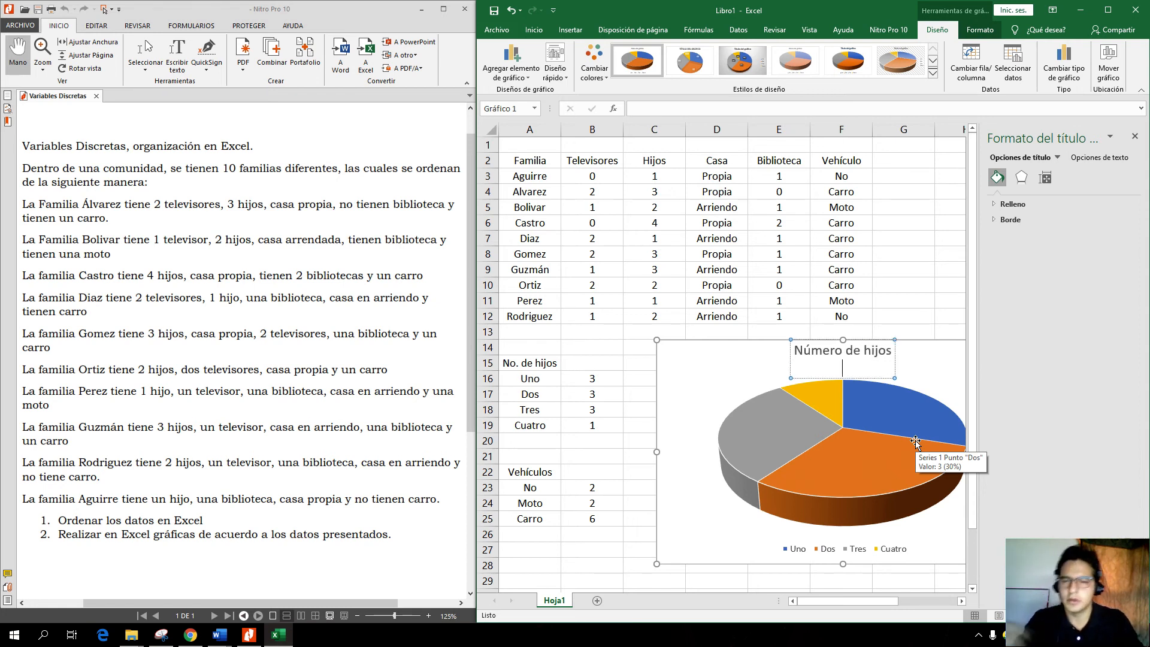
pyautogui.press('BackSpace')
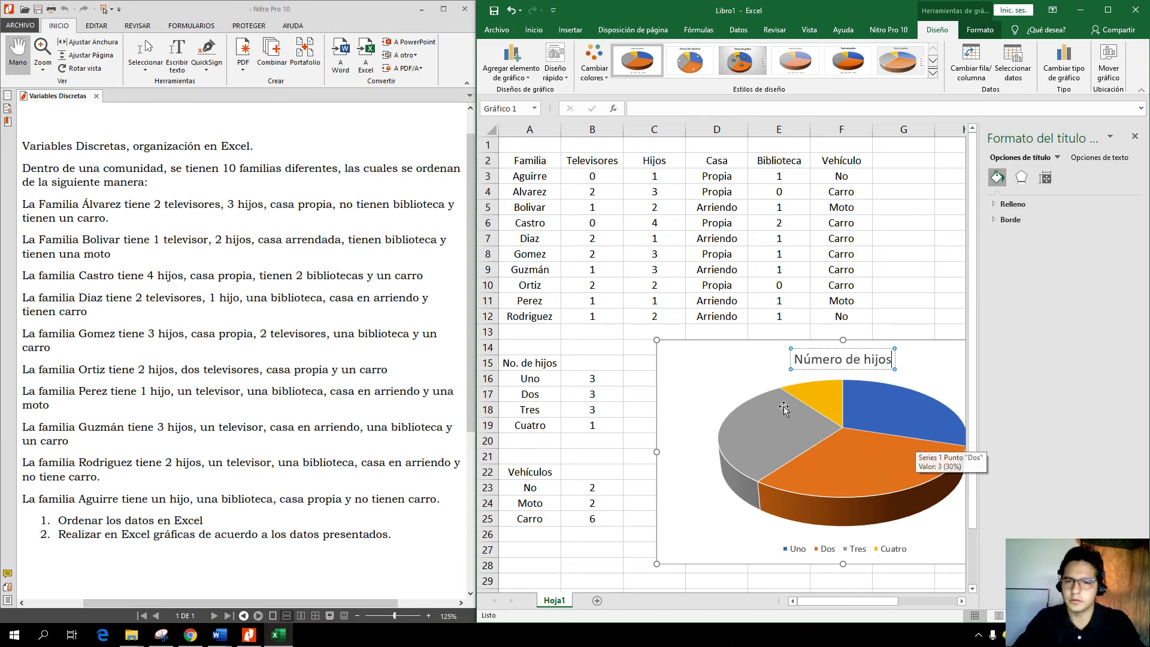
pyautogui.click(675, 462)
pyautogui.click(910, 321)
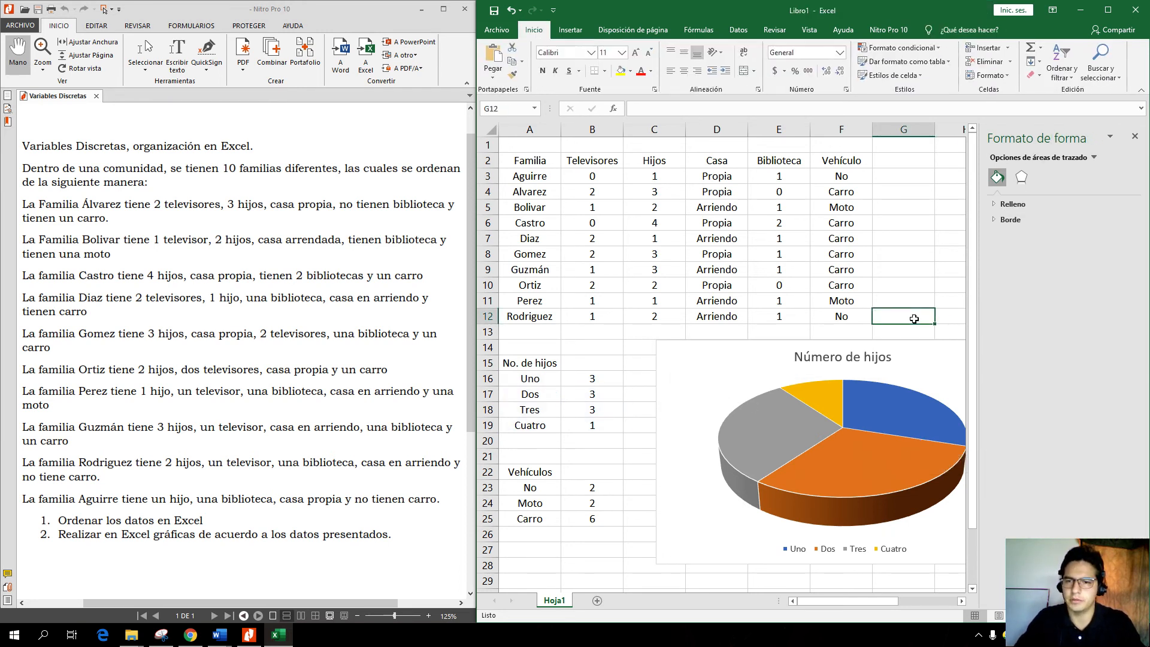
pyautogui.click(1134, 136)
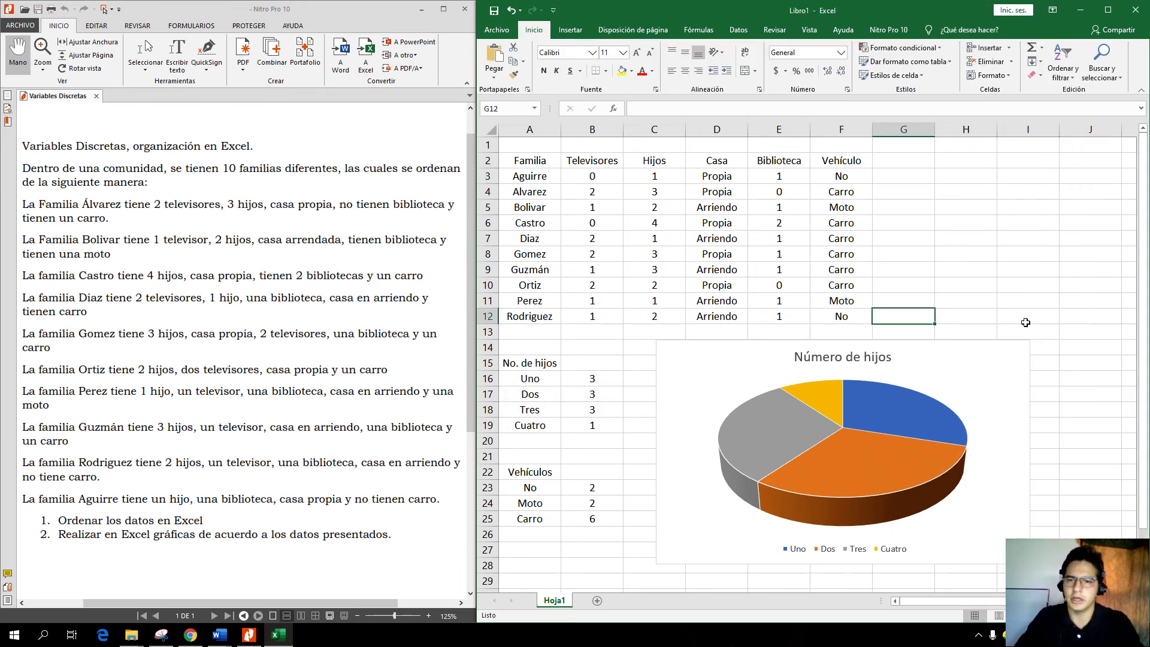
# Step: Insert a 3D clustered column chart from the vehicle labels and counts in A23:B25
pyautogui.scroll(-2, 1026, 322)
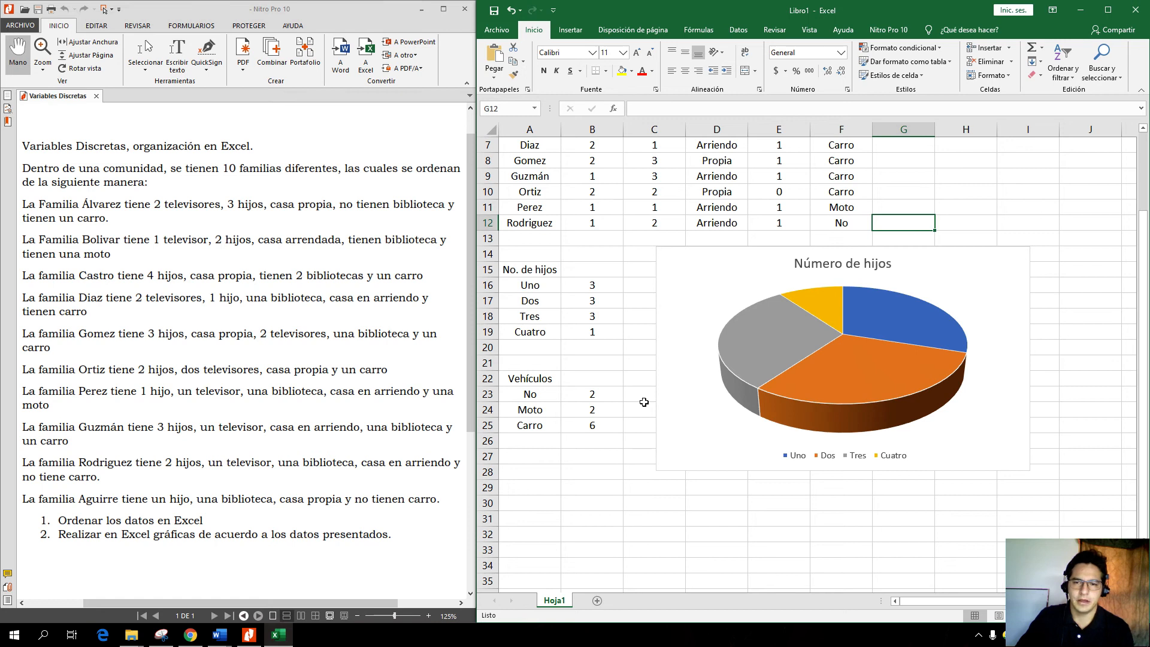
pyautogui.click(558, 395)
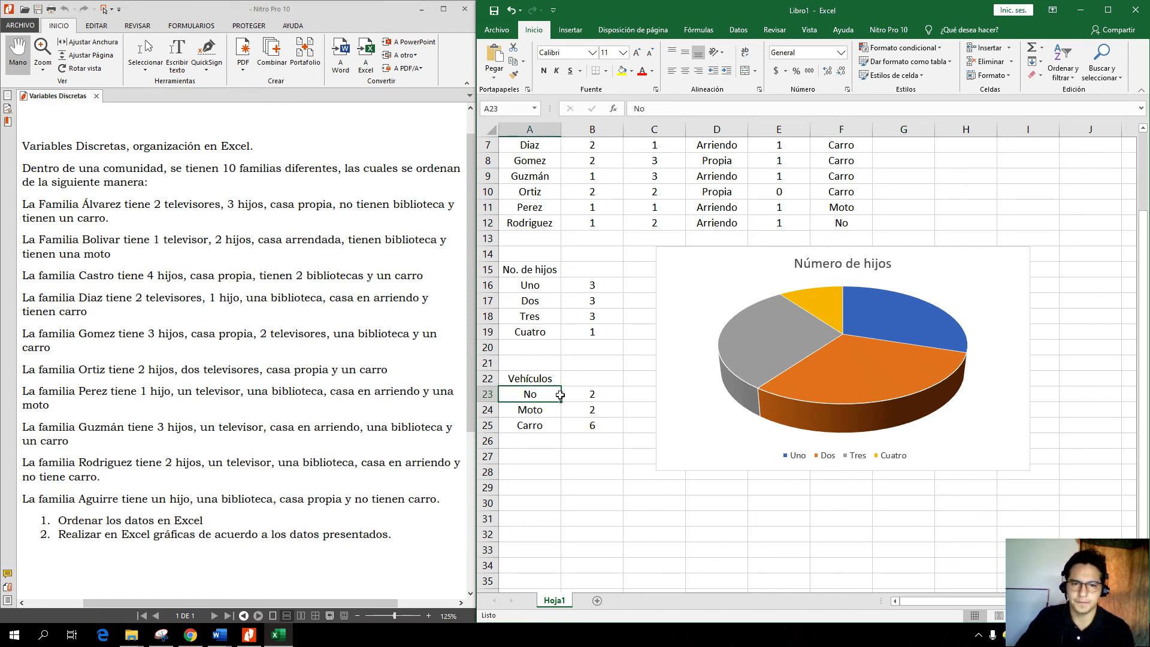
pyautogui.moveTo(560, 395); pyautogui.dragTo(593, 426)
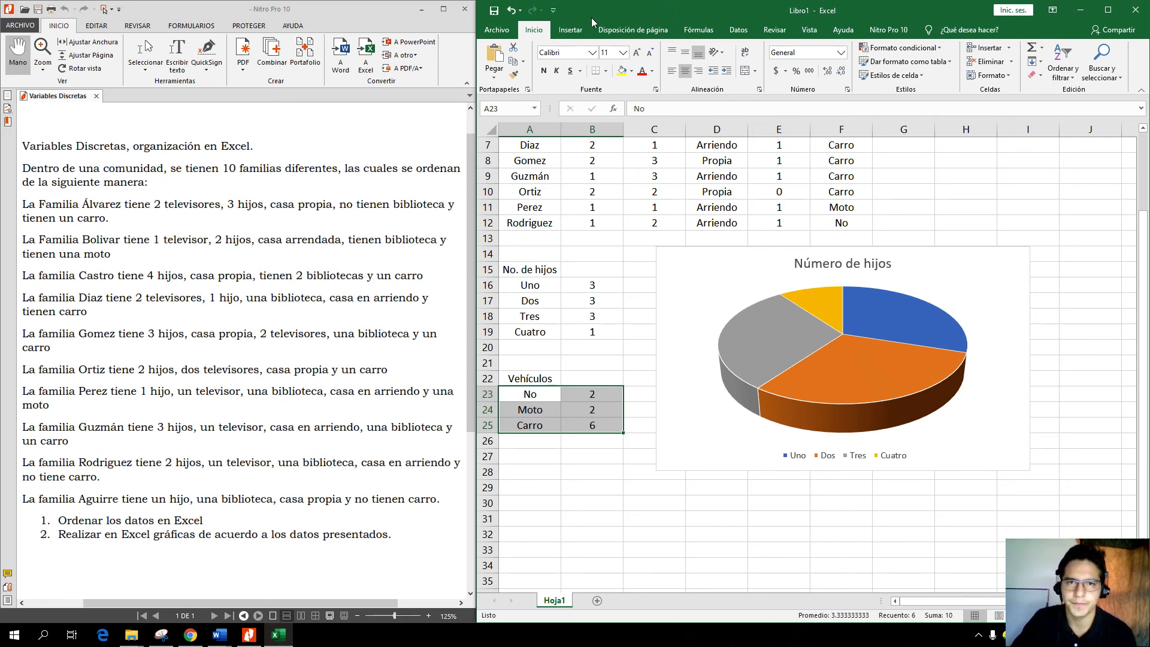
pyautogui.click(568, 30)
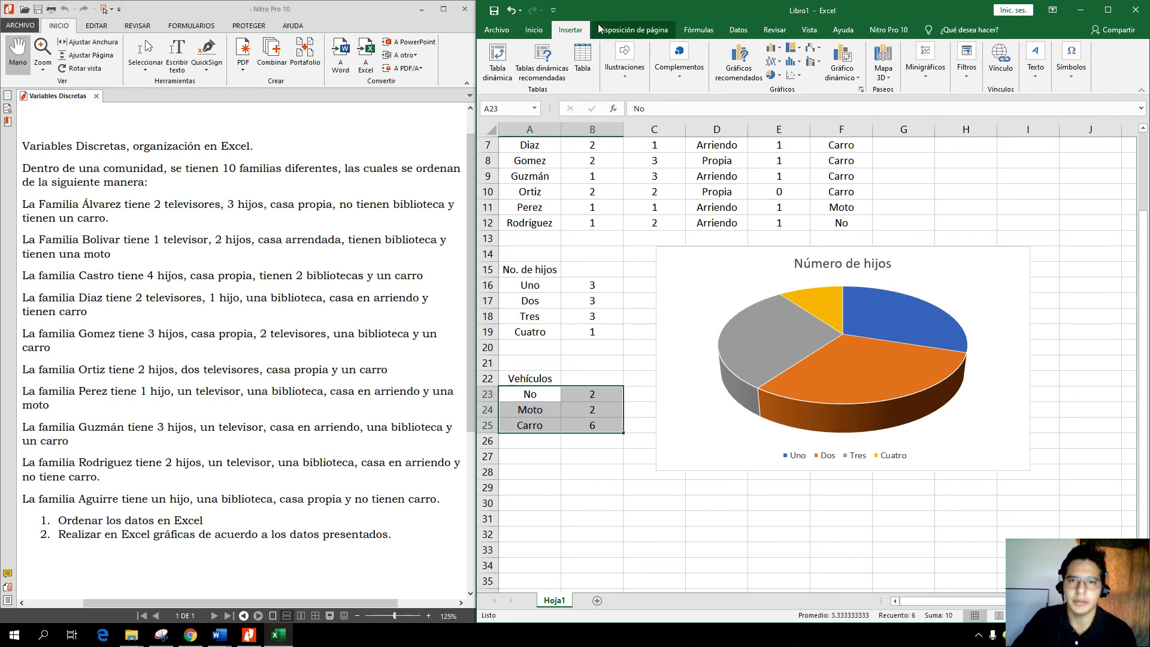
pyautogui.click(774, 76)
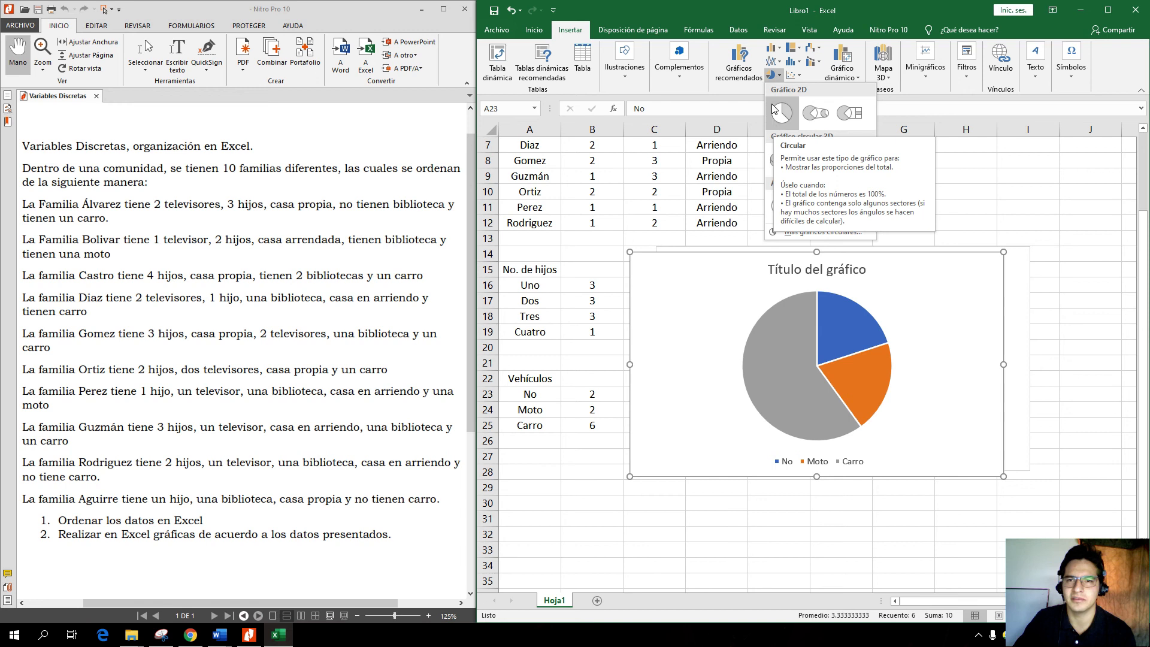
pyautogui.click(770, 49)
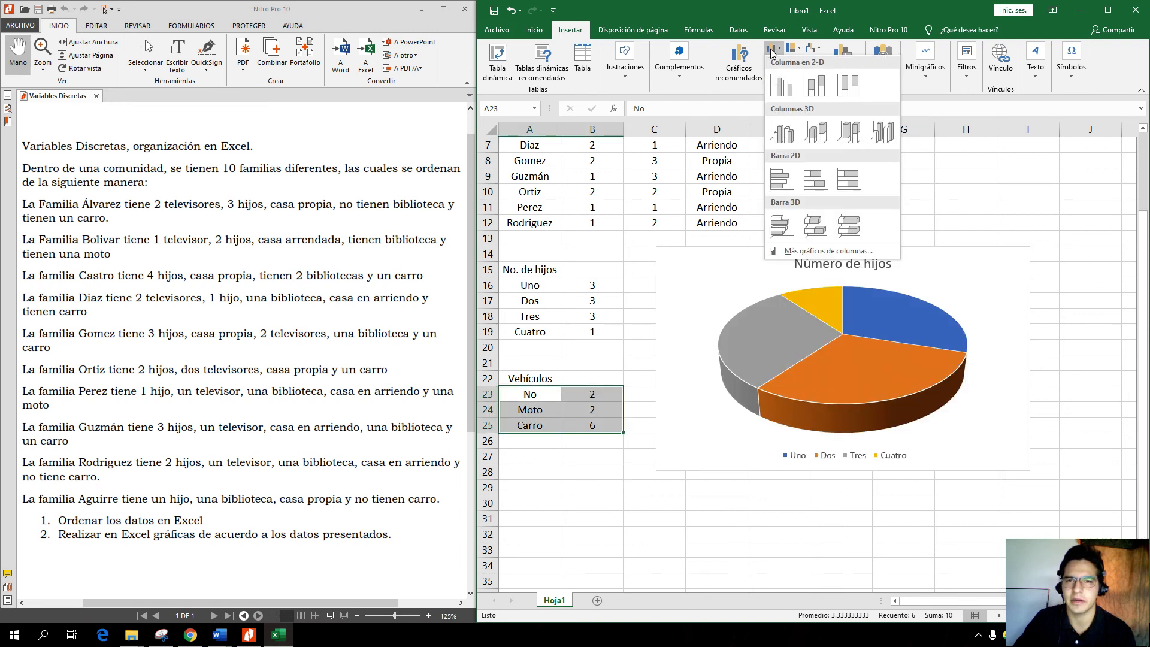
pyautogui.click(783, 131)
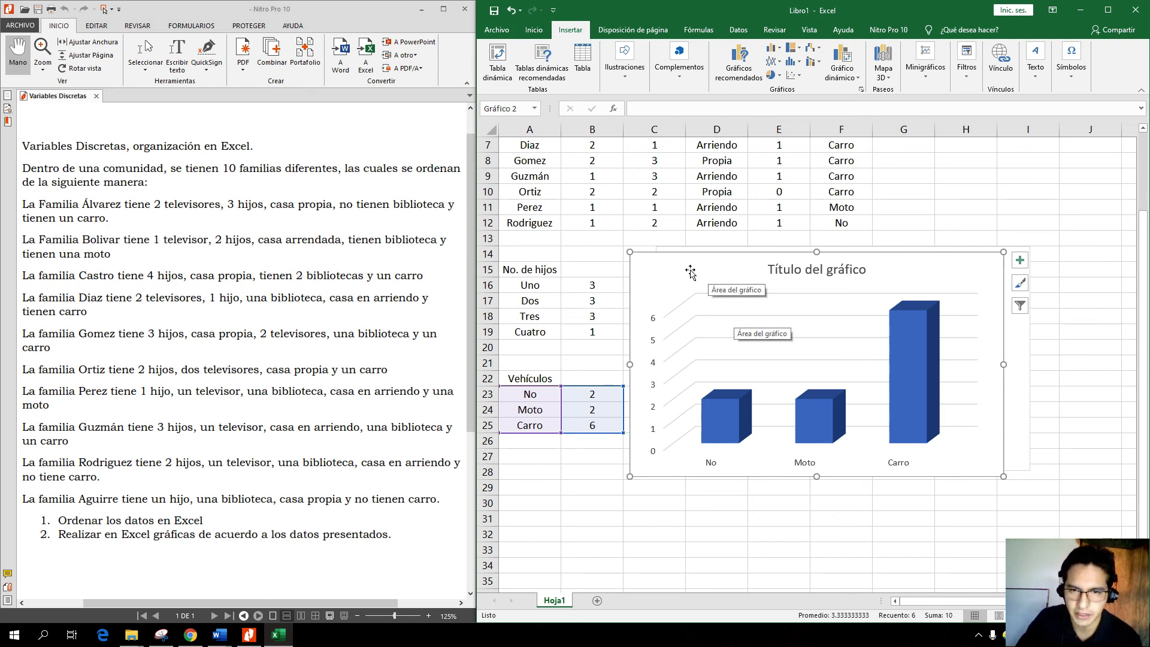
# Step: Move the vehicle column chart directly below the number-of-children pie chart, aligned with its edges
pyautogui.moveTo(691, 272); pyautogui.dragTo(717, 498)
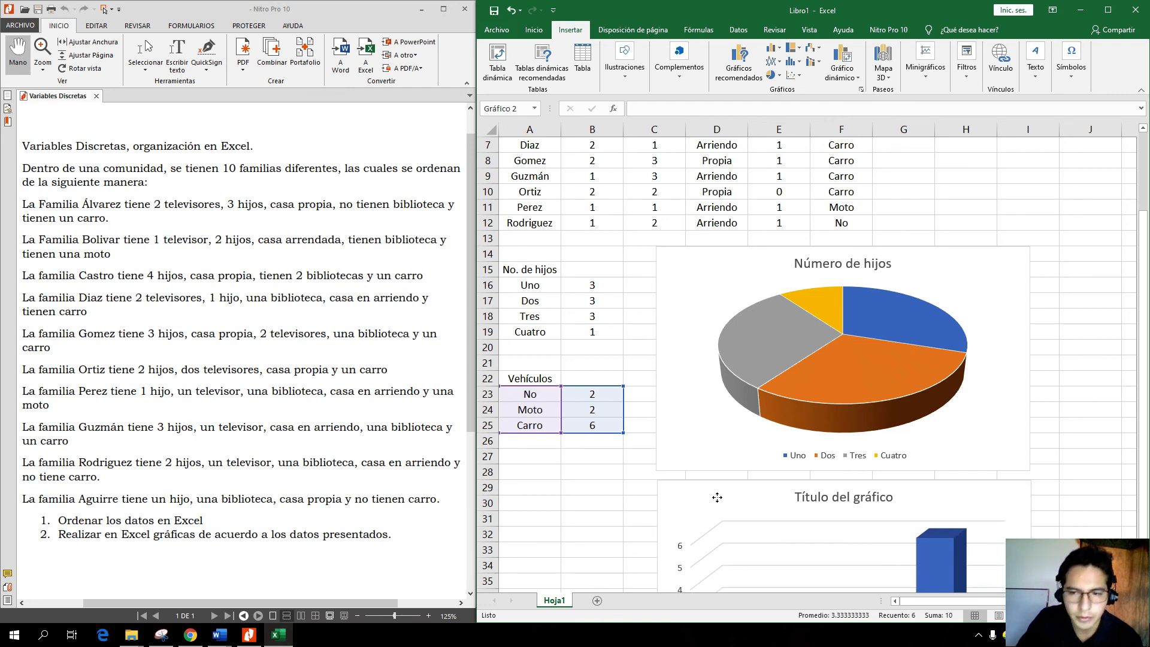
pyautogui.moveTo(717, 498); pyautogui.dragTo(718, 498)
pyautogui.scroll(-5, 718, 507)
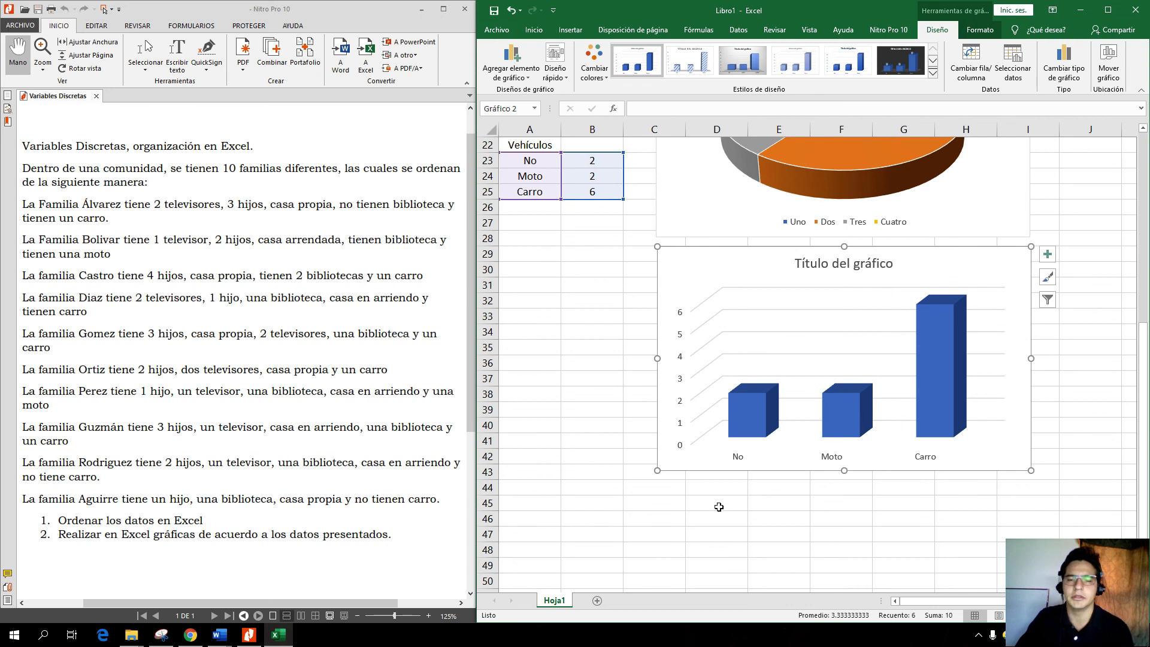
# Step: Replace the column chart's placeholder title with "Vehículos" and deselect the chart
pyautogui.click(830, 263)
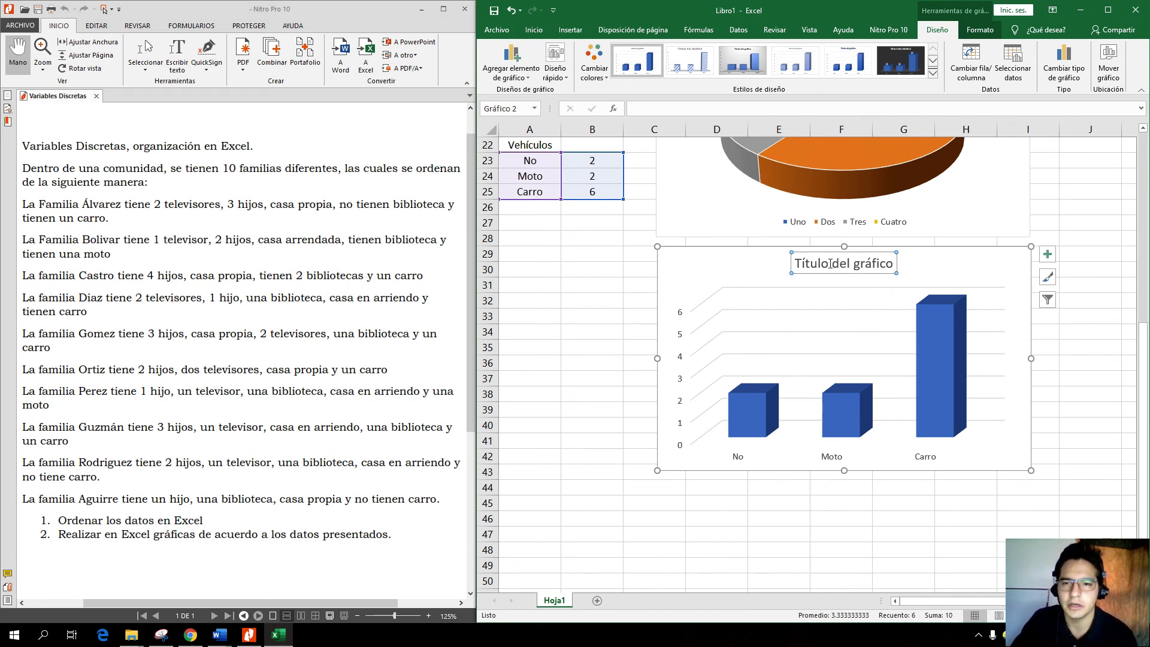
pyautogui.click(891, 267)
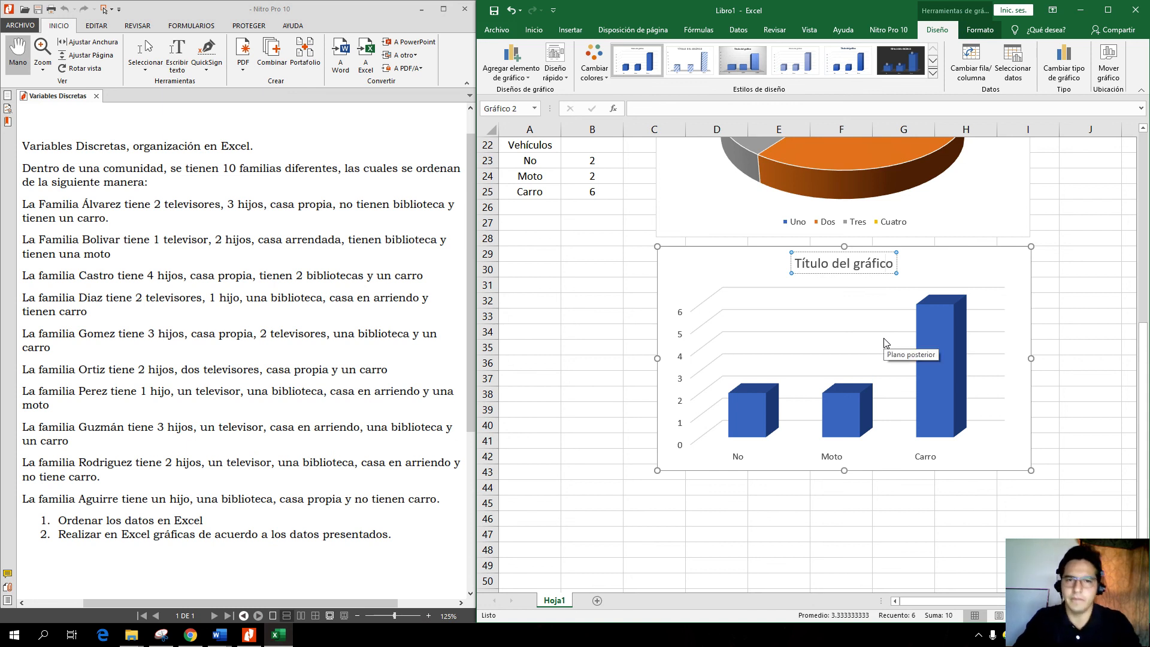
pyautogui.press('BackSpace')
pyautogui.press('BackSpace')
pyautogui.press('BackSpace')
pyautogui.press('BackSpace')
pyautogui.press('BackSpace')
pyautogui.press('BackSpace')
pyautogui.press('BackSpace')
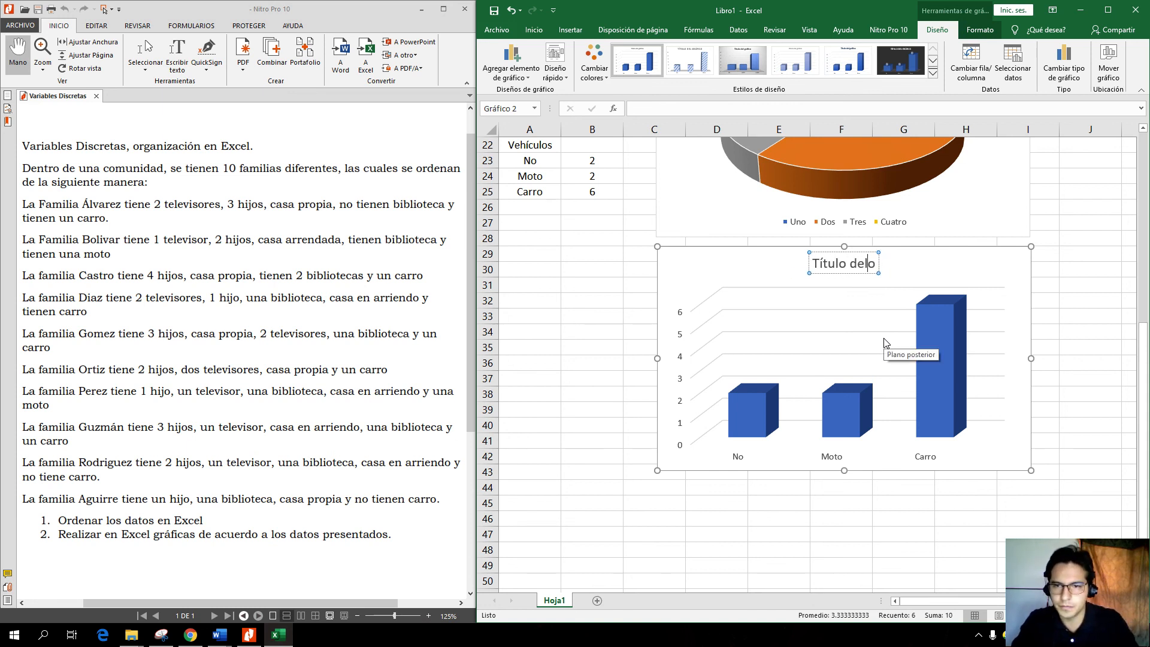
pyautogui.press('BackSpace')
pyautogui.press('BackSpace')
pyautogui.press('BackSpace')
pyautogui.press('BackSpace')
pyautogui.press('BackSpace')
pyautogui.press('BackSpace')
pyautogui.press('BackSpace')
pyautogui.press('BackSpace')
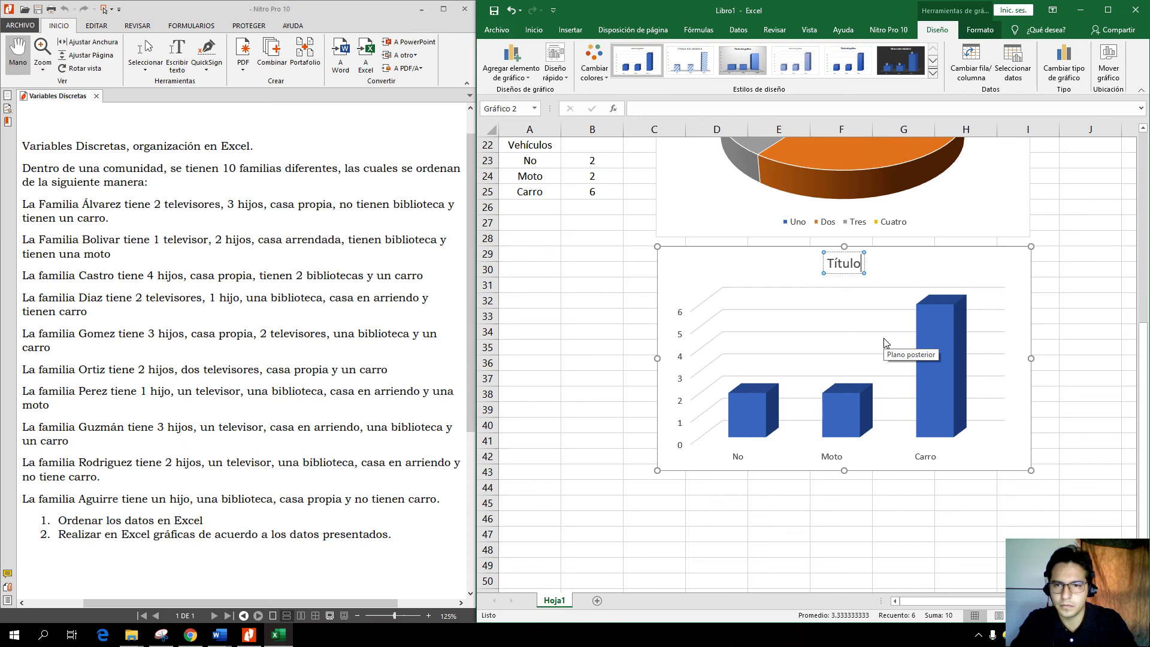
pyautogui.press('BackSpace')
pyautogui.press('BackSpace')
pyautogui.press('BackSpace')
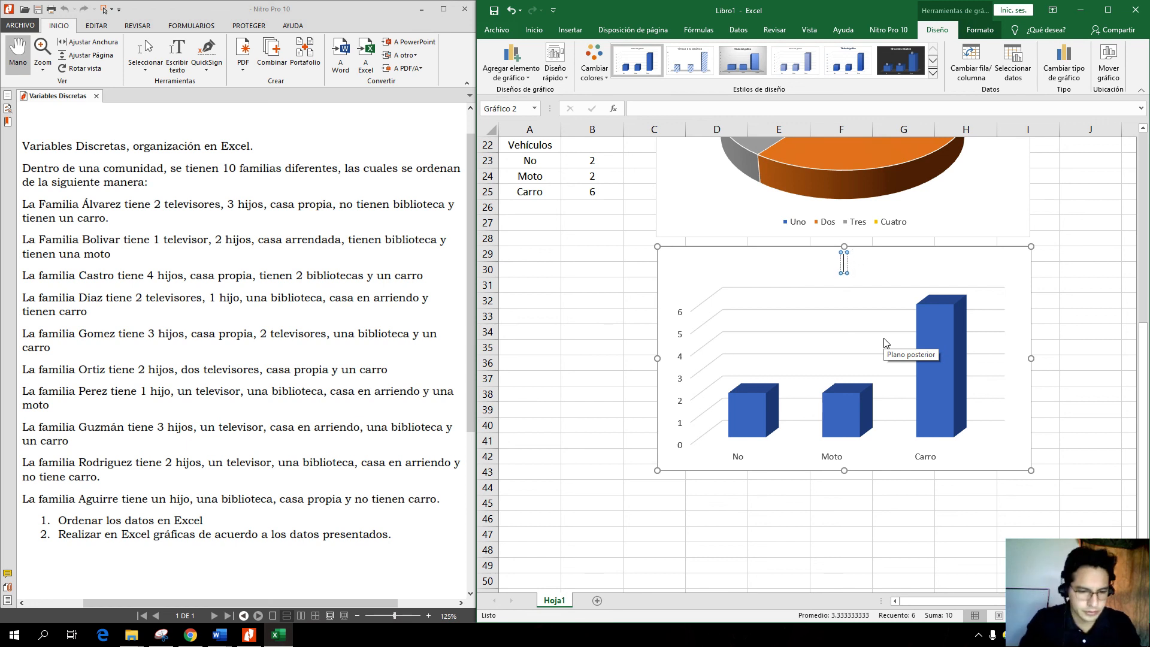
pyautogui.write('V')
pyautogui.press('BackSpace')
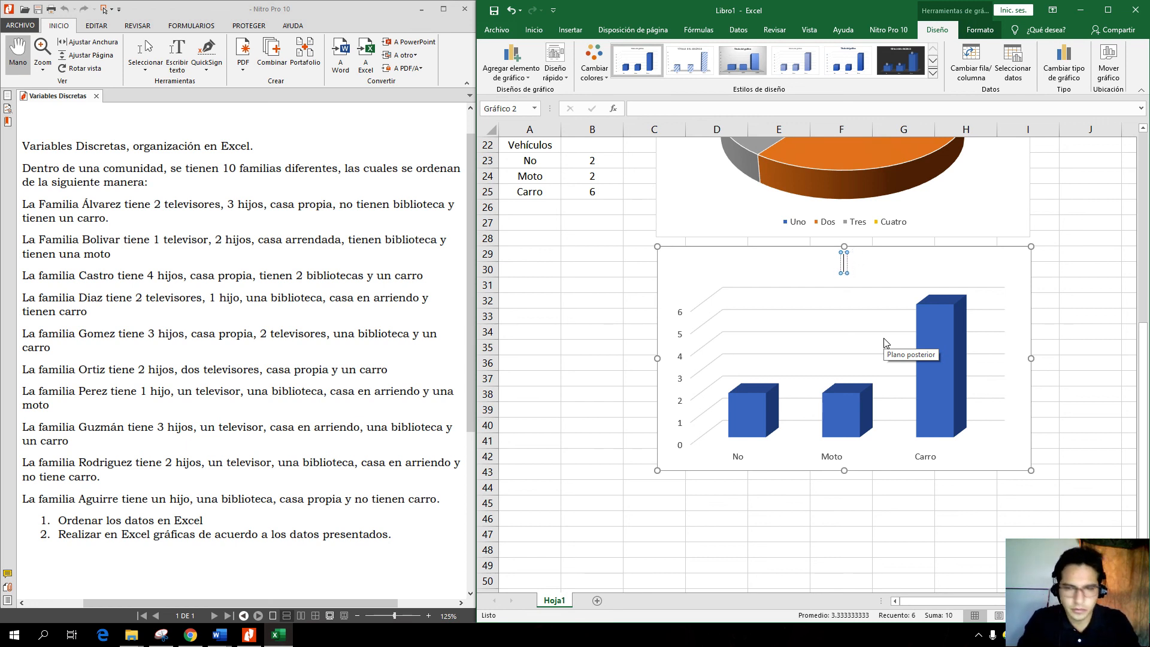
pyautogui.write('Ve')
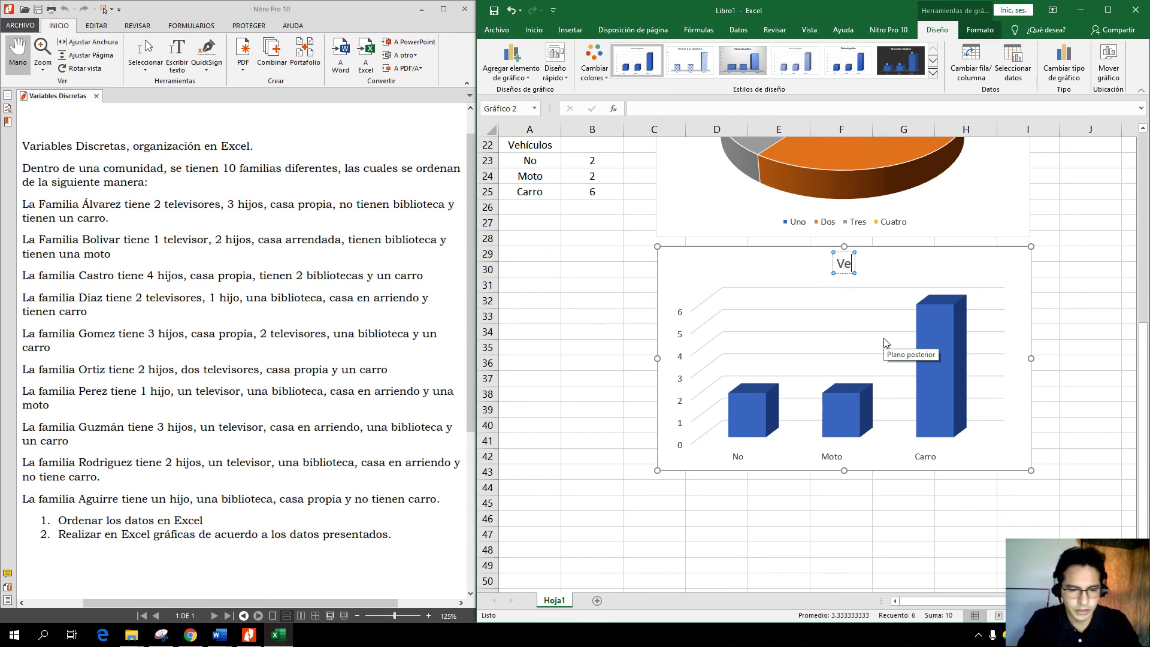
pyautogui.write('hículos')
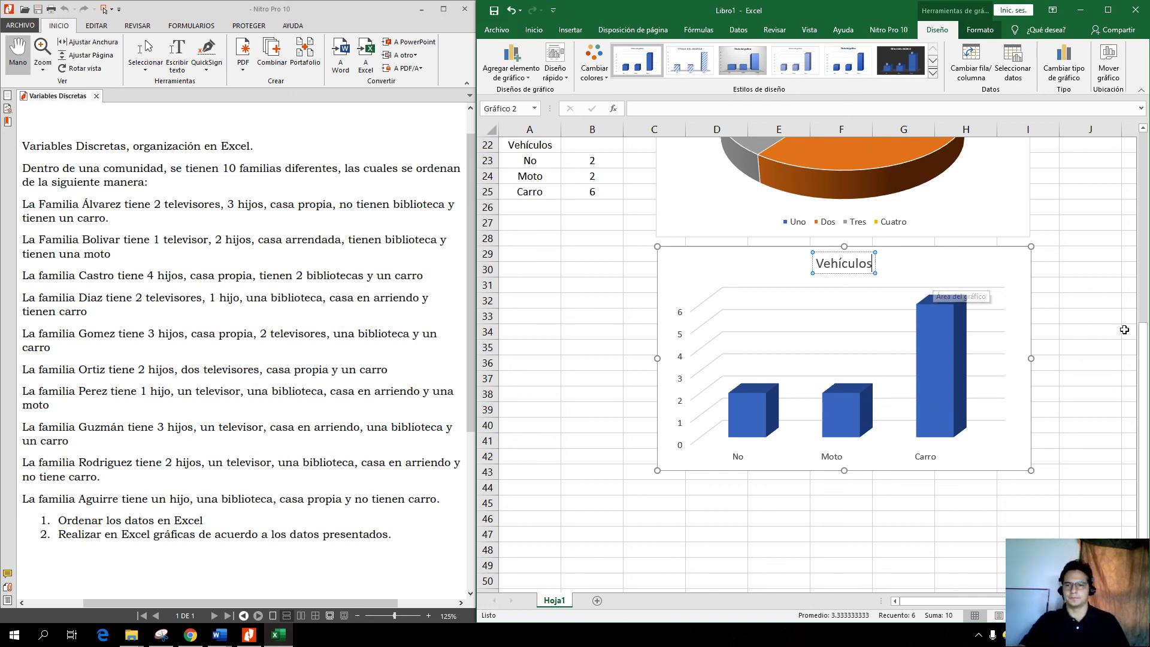
pyautogui.click(1089, 320)
pyautogui.scroll(5, 1045, 362)
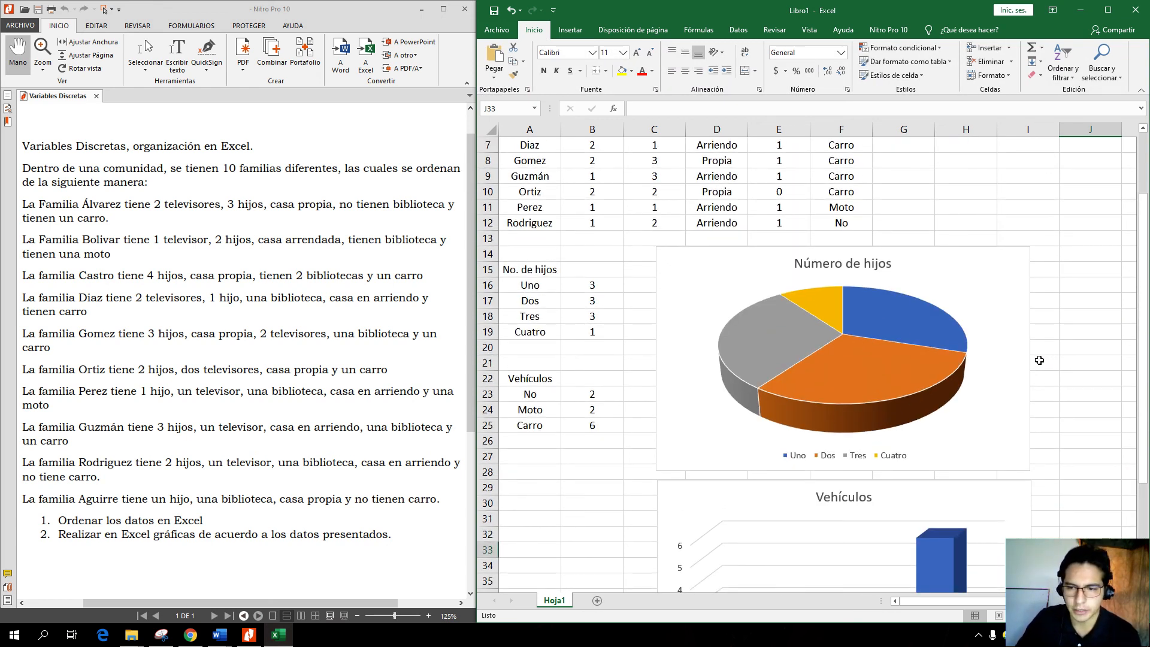
pyautogui.scroll(2, 1039, 360)
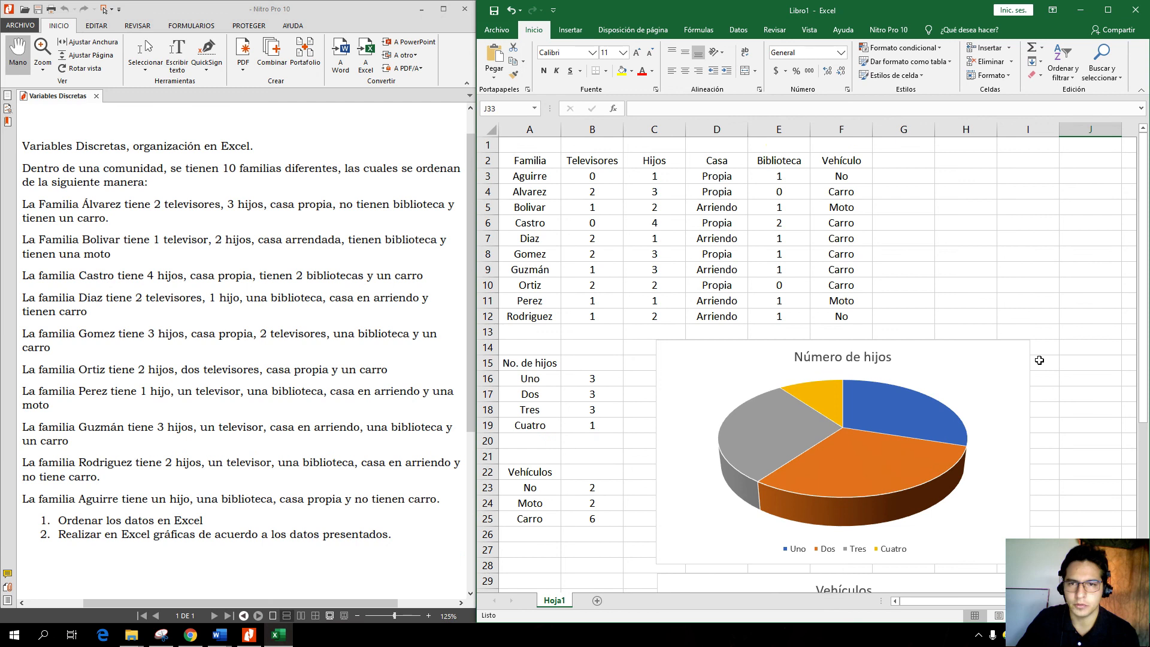